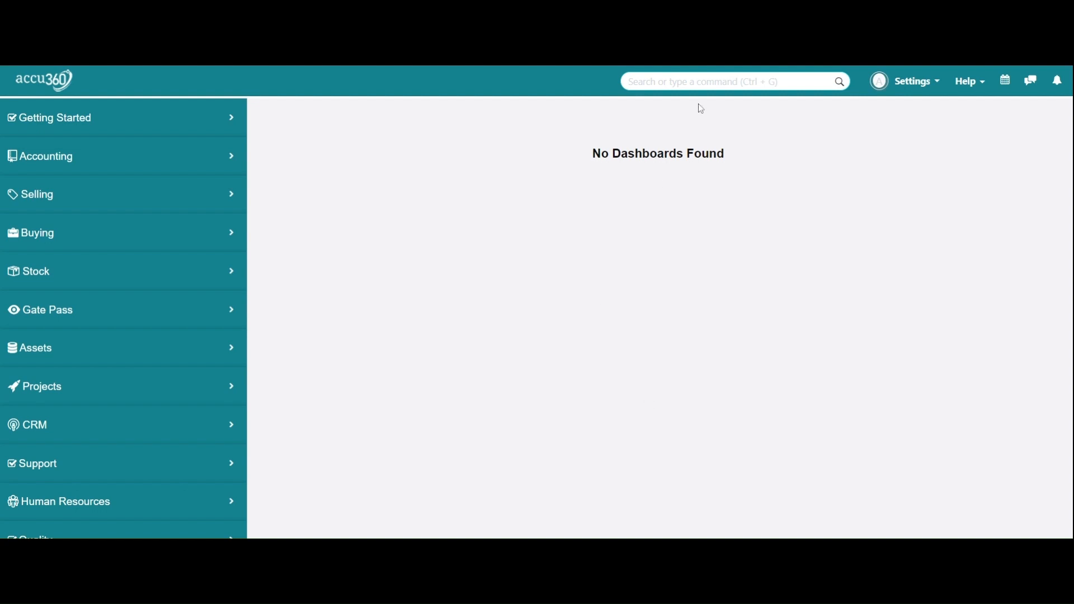
Find the Item list through the global search and start a new item record
{"action": "left_click", "coordinate": [702, 82]}
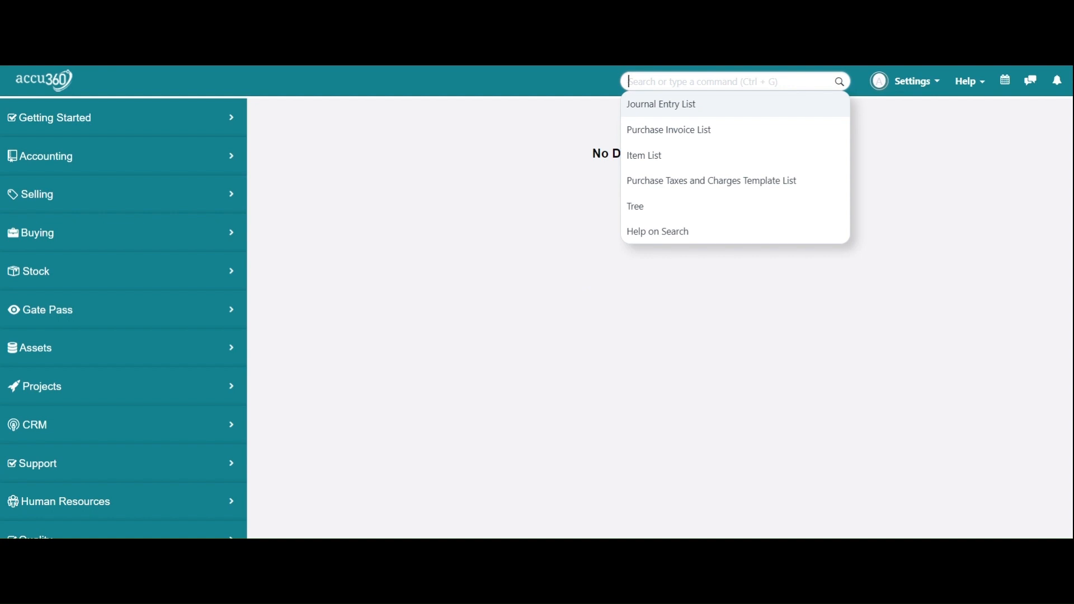
{"action": "type", "text": "item"}
{"action": "key", "text": "Down"}
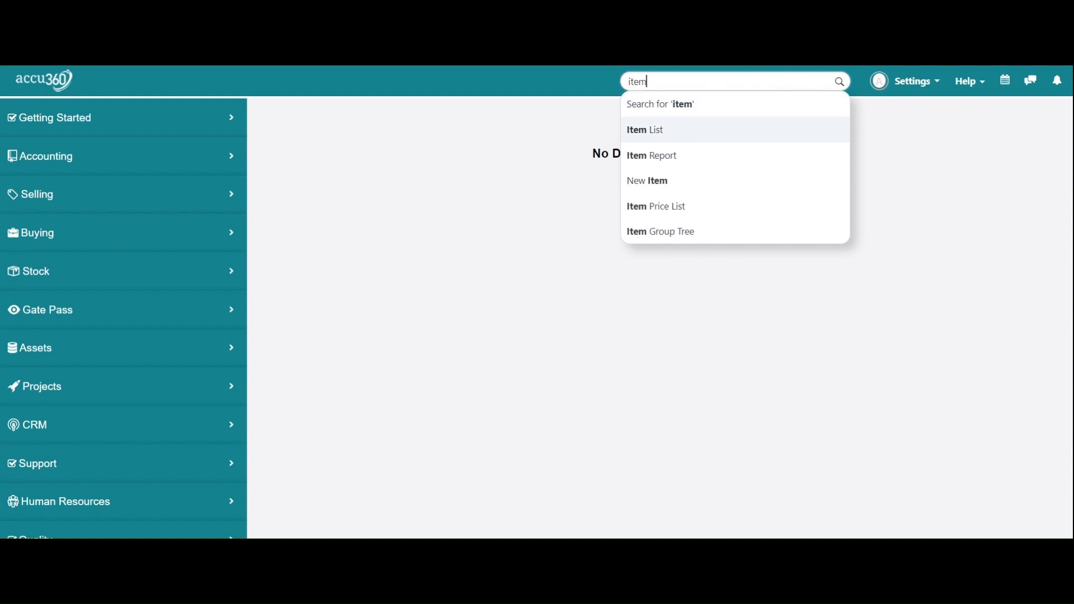
{"action": "key", "text": "Return"}
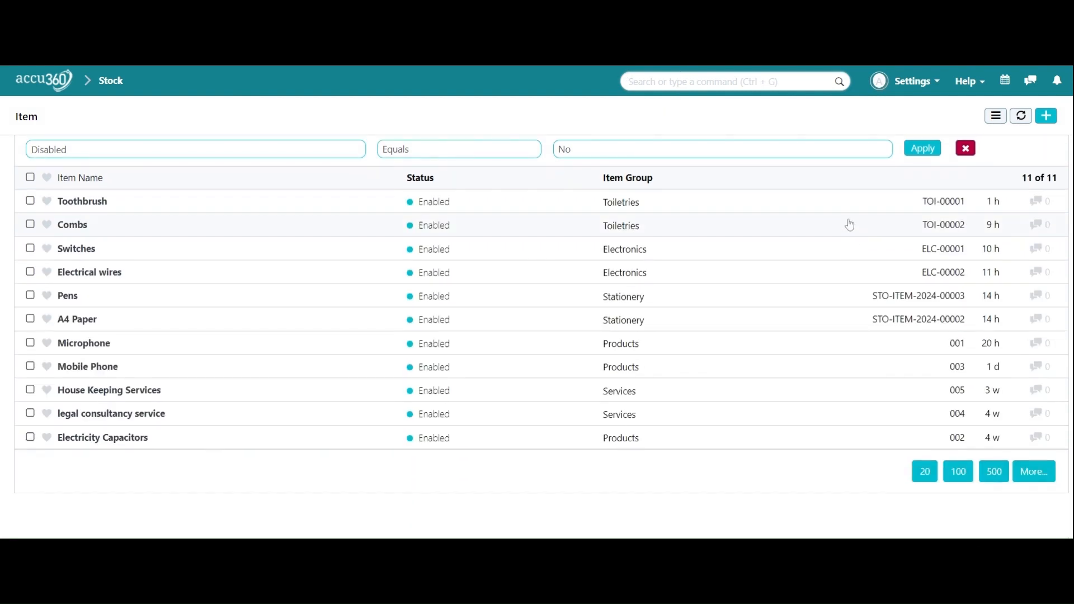
{"action": "left_click", "coordinate": [1045, 118]}
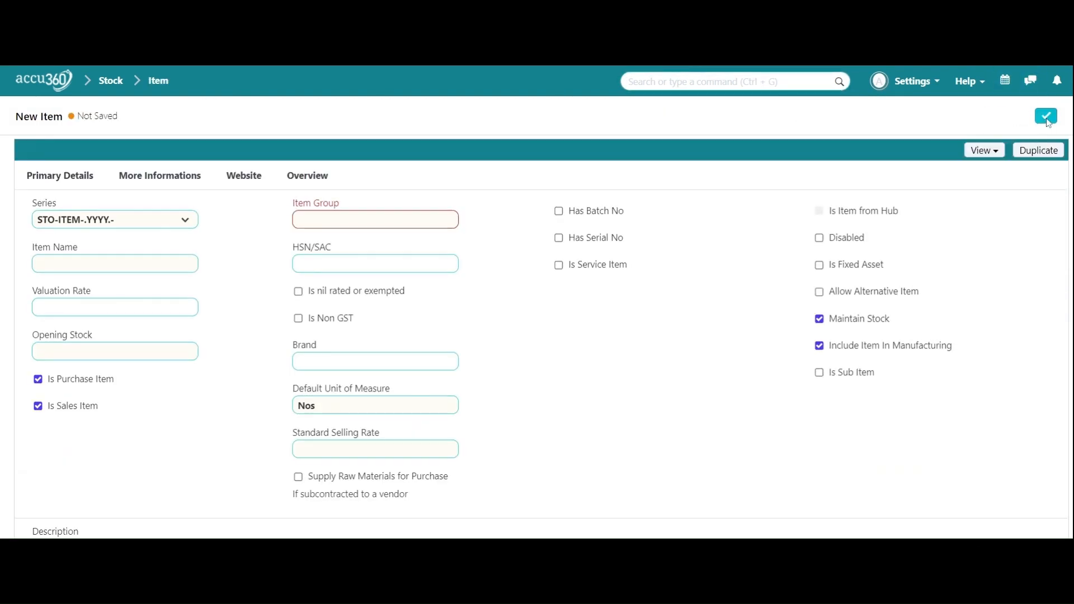
Assign the new item to the Spices item group and name it SAFFRON
{"action": "left_click", "coordinate": [307, 220]}
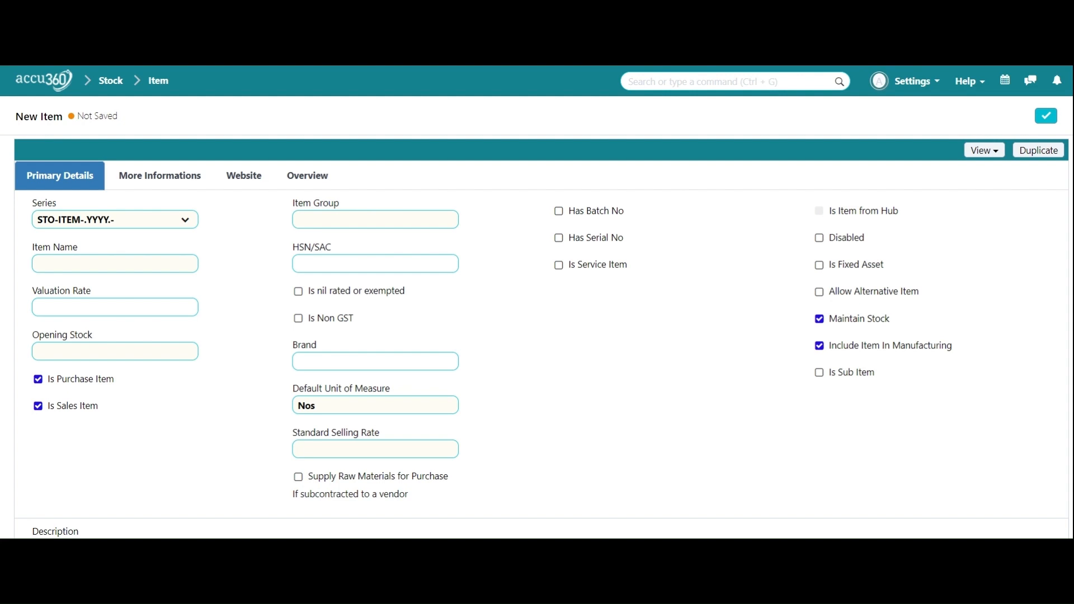
{"action": "type", "text": "s"}
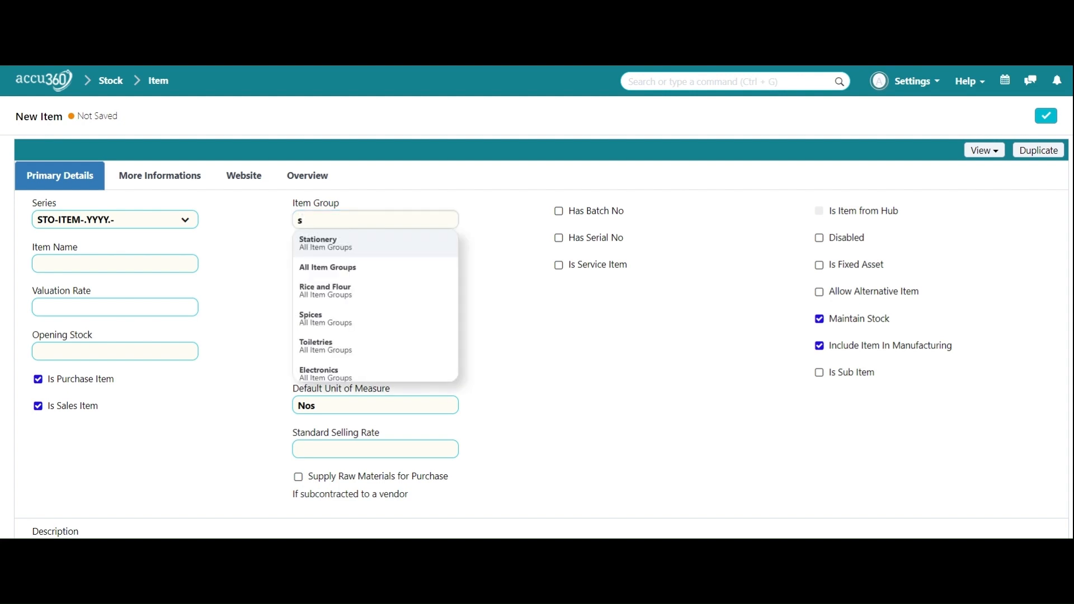
{"action": "type", "text": "pic"}
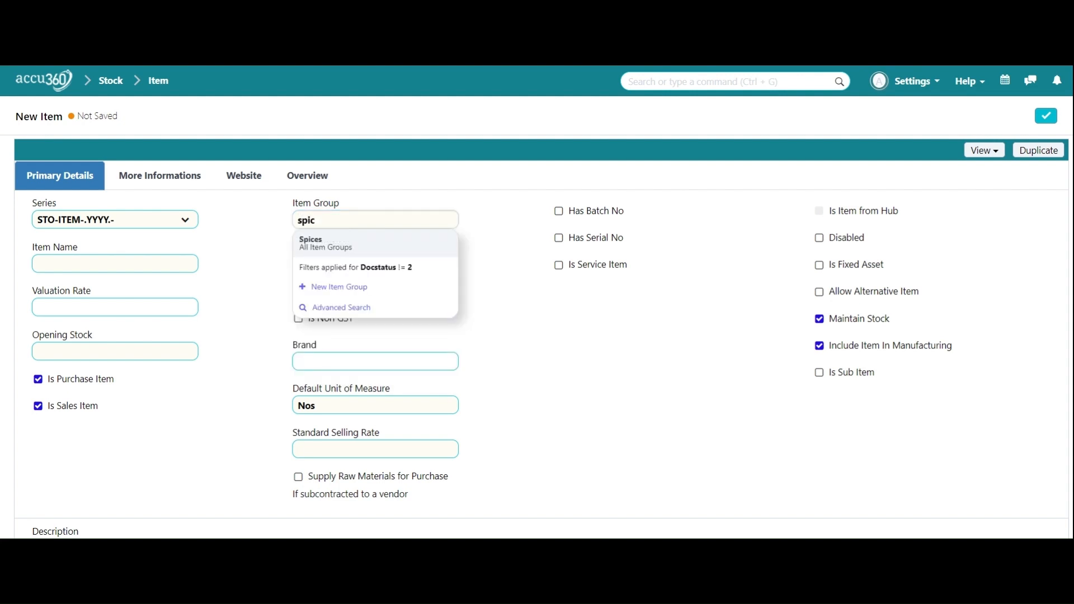
{"action": "left_click", "coordinate": [420, 251]}
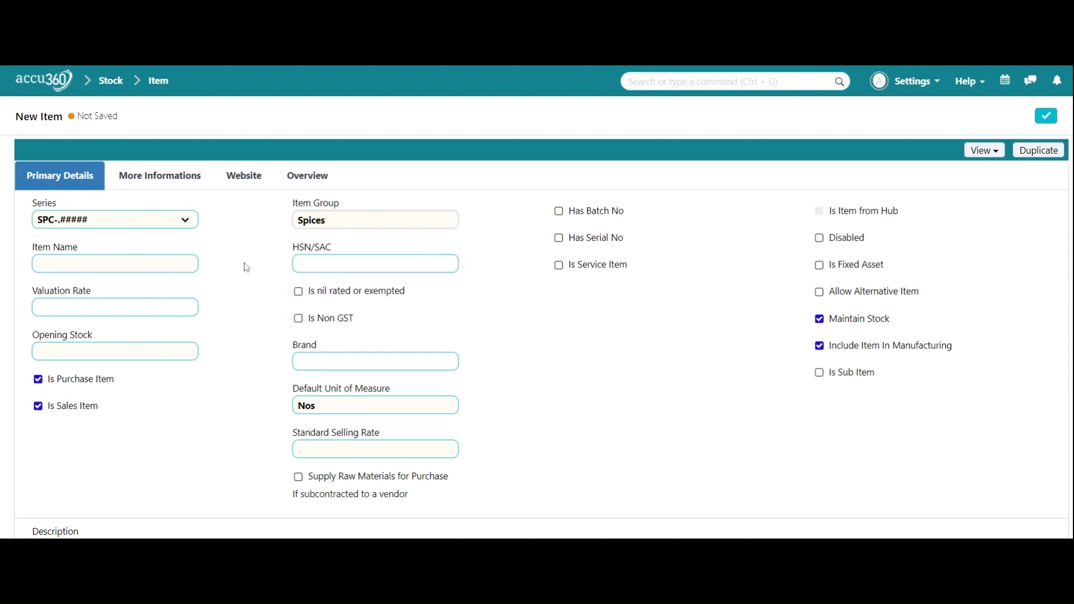
{"action": "left_click", "coordinate": [115, 264]}
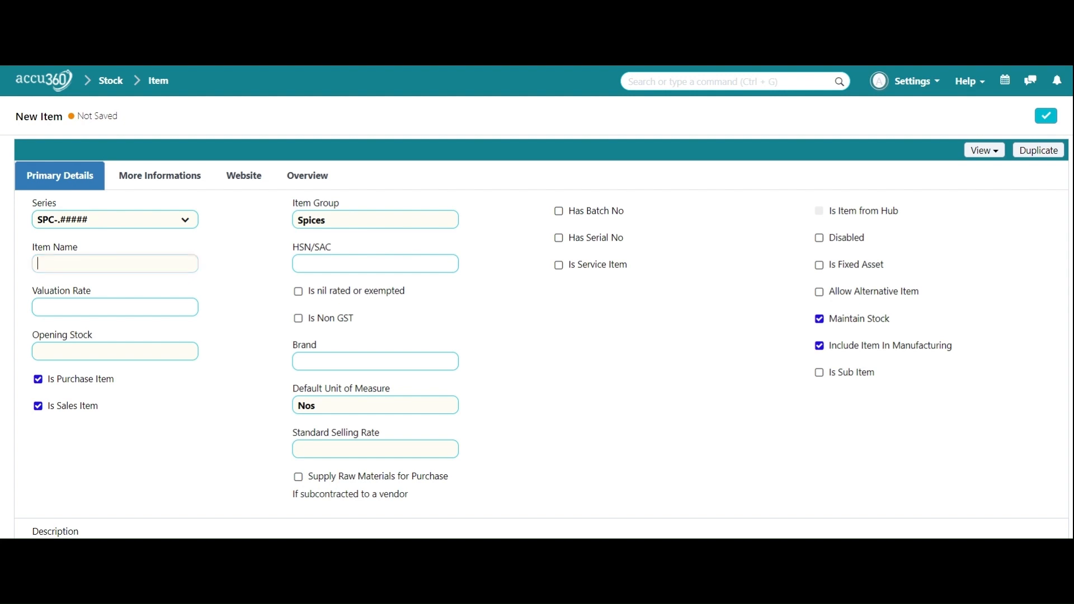
{"action": "type", "text": "SAFFRON"}
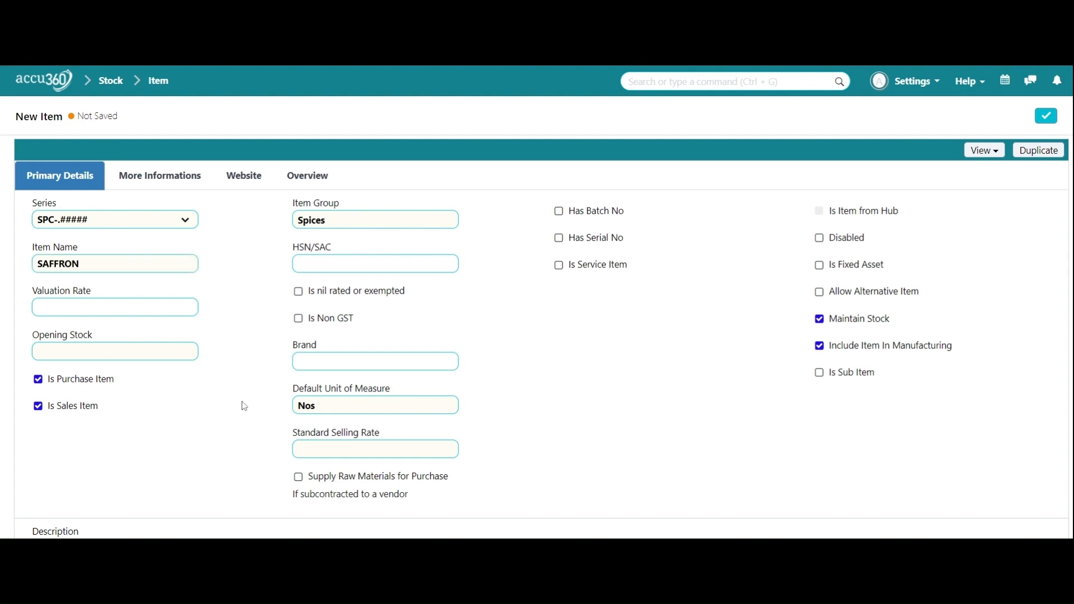
Enable batch numbers, serial numbers and automatic batch creation for the item, and mark it as nil rated or exempted
{"action": "left_click", "coordinate": [560, 212]}
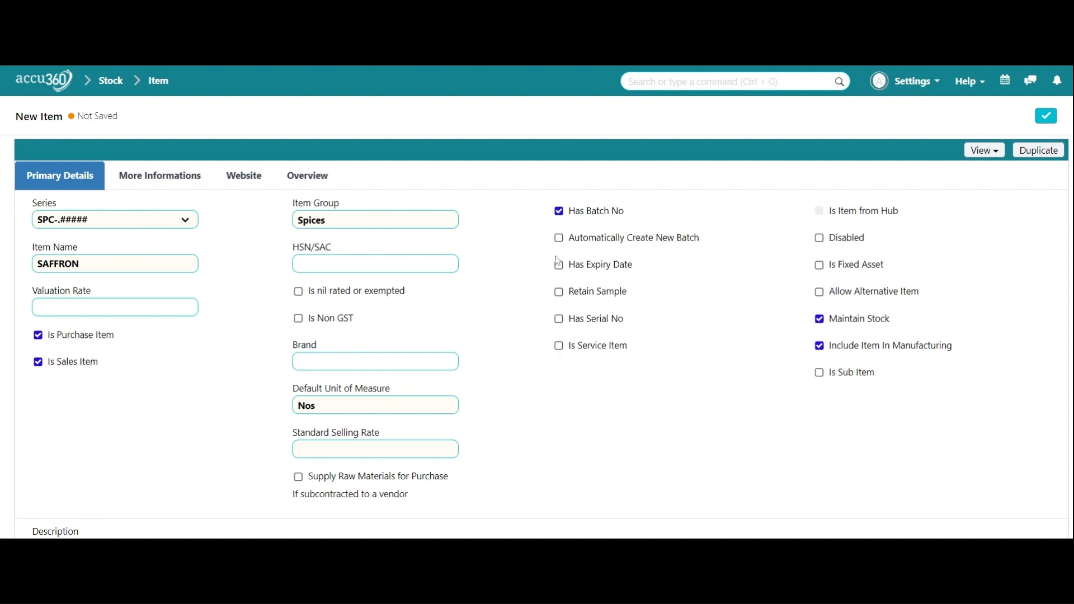
{"action": "left_click", "coordinate": [559, 318]}
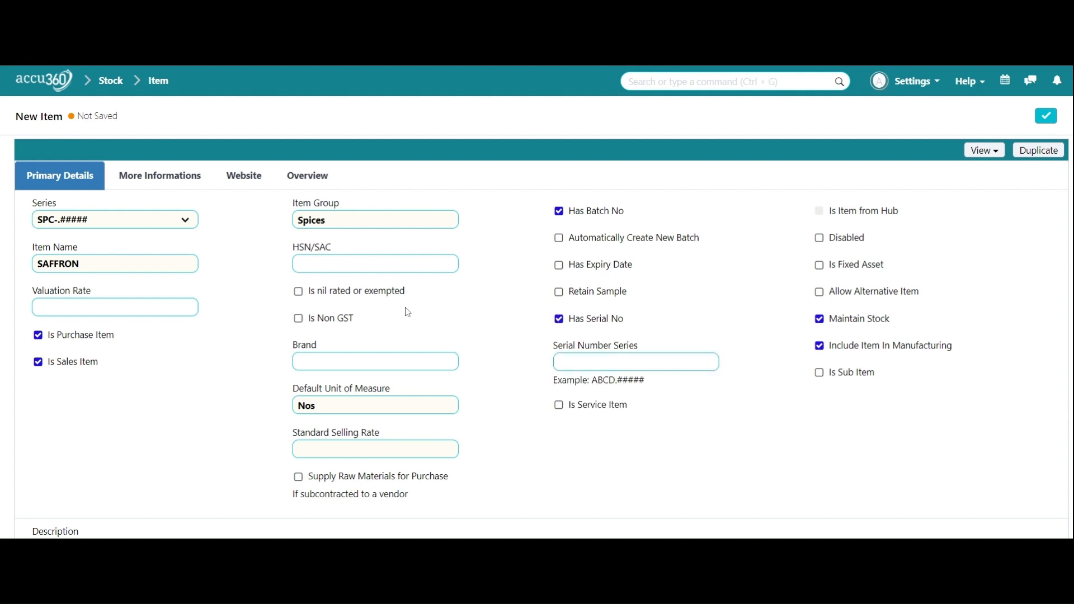
{"action": "left_click", "coordinate": [299, 291]}
{"action": "left_click", "coordinate": [559, 244]}
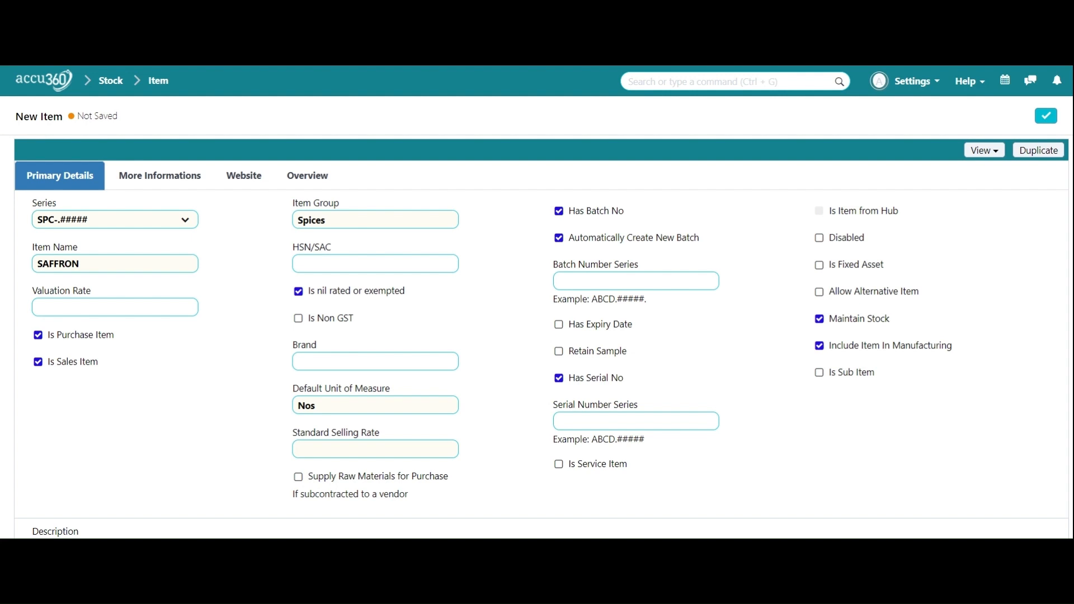
Set the batch number series to SFR-.##### and the serial number series to SFR-.YY.-.########, with expiry date tracking enabled
{"action": "left_click", "coordinate": [635, 281]}
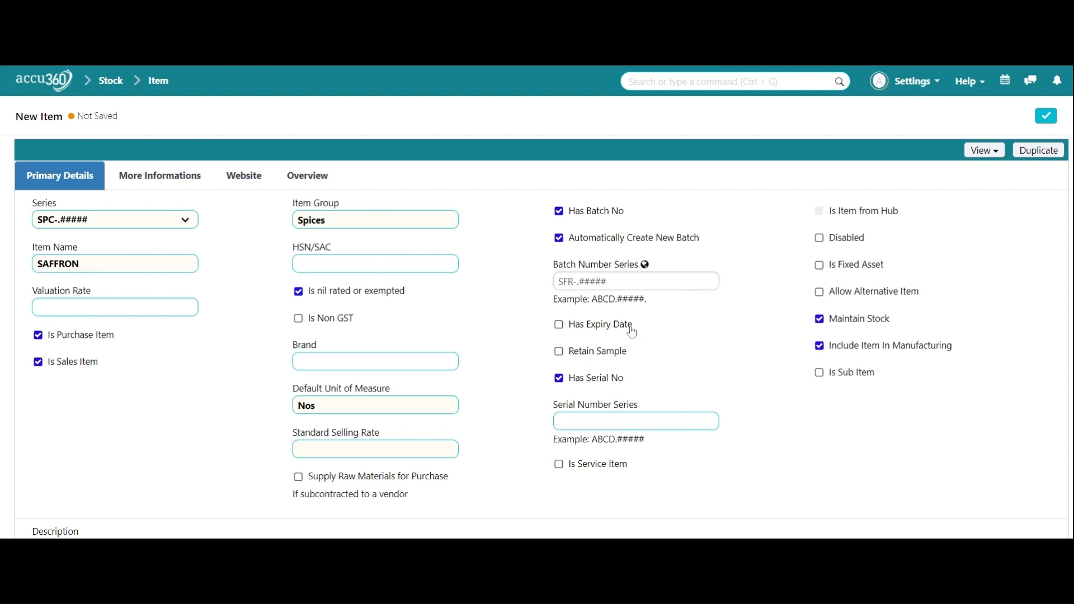
{"action": "left_click", "coordinate": [559, 324]}
{"action": "left_click", "coordinate": [665, 421]}
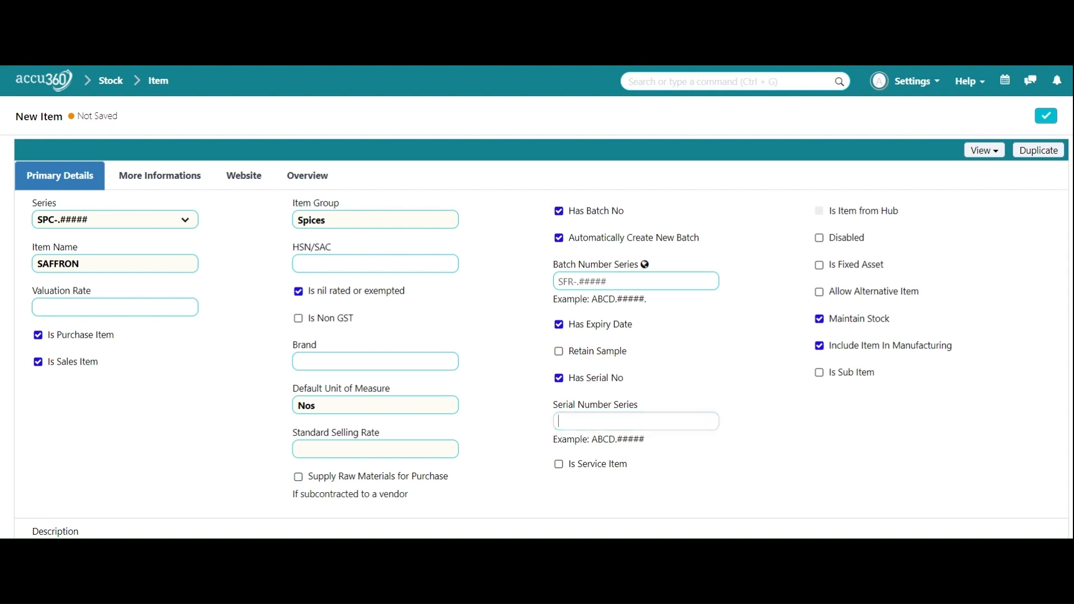
{"action": "key", "text": "ctrl+v"}
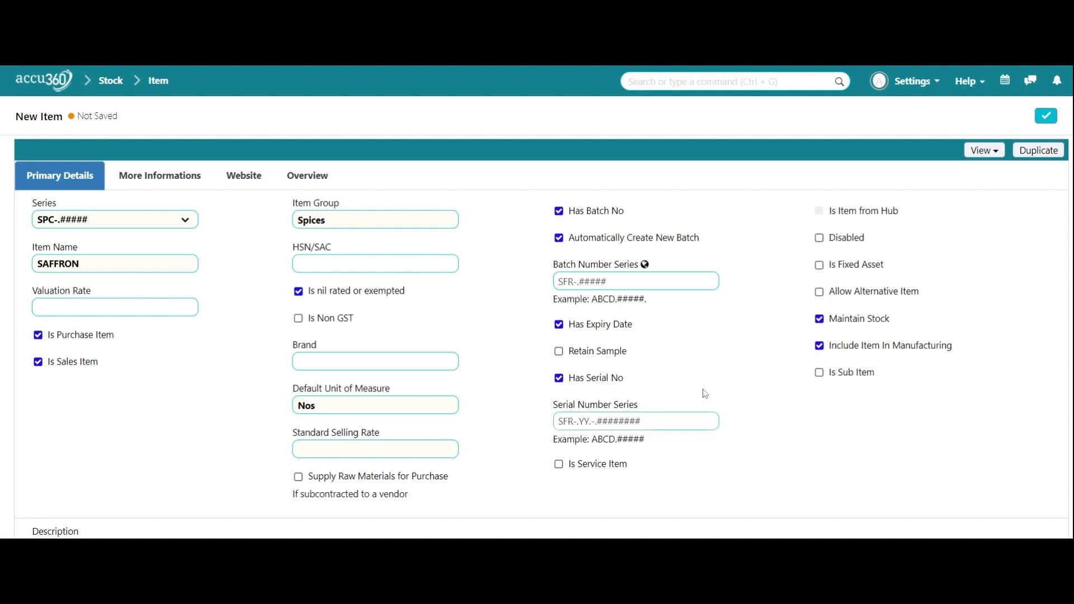
Look through the item's description, taxes, units of measure, item defaults and auto re-order sections
{"action": "scroll", "coordinate": [701, 394], "scroll_direction": "down", "scroll_amount": 1}
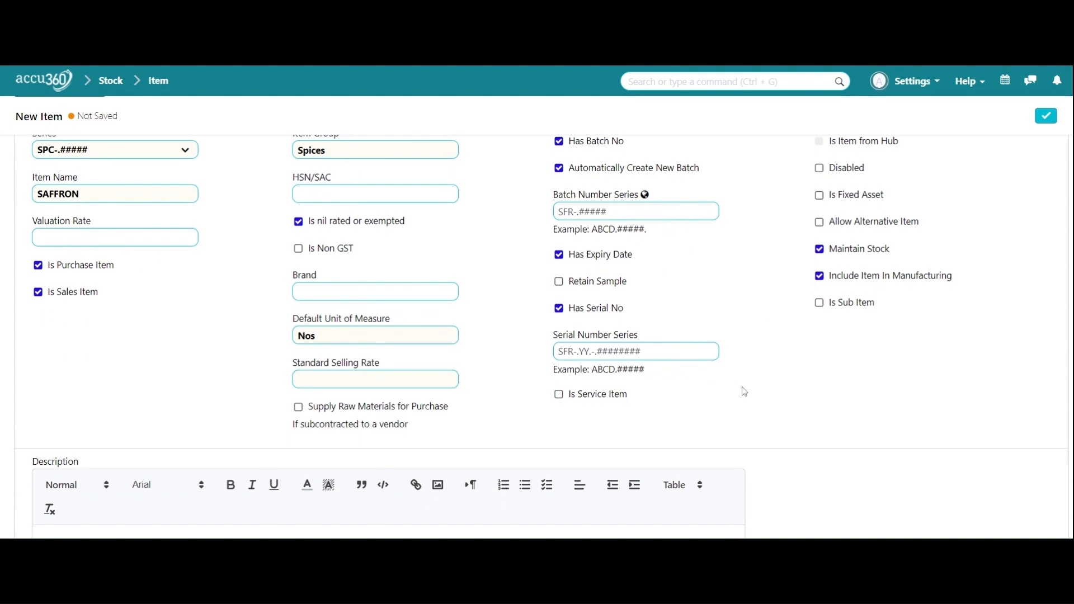
{"action": "scroll", "coordinate": [741, 391], "scroll_direction": "up", "scroll_amount": 1}
{"action": "scroll", "coordinate": [737, 388], "scroll_direction": "down", "scroll_amount": 1}
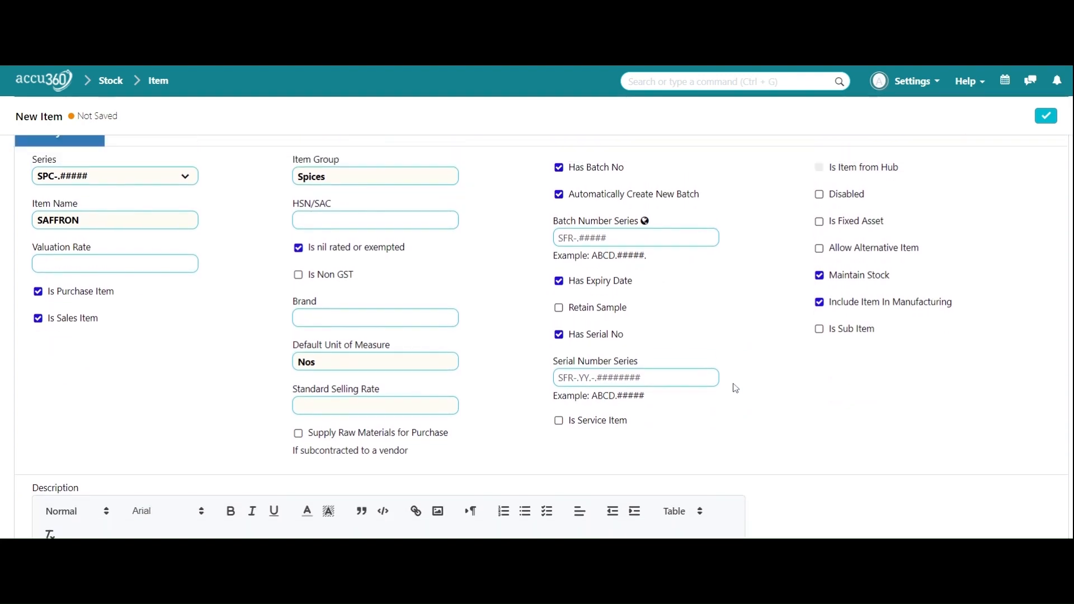
{"action": "scroll", "coordinate": [388, 319], "scroll_direction": "up", "scroll_amount": 1}
{"action": "scroll", "coordinate": [326, 354], "scroll_direction": "down", "scroll_amount": 8}
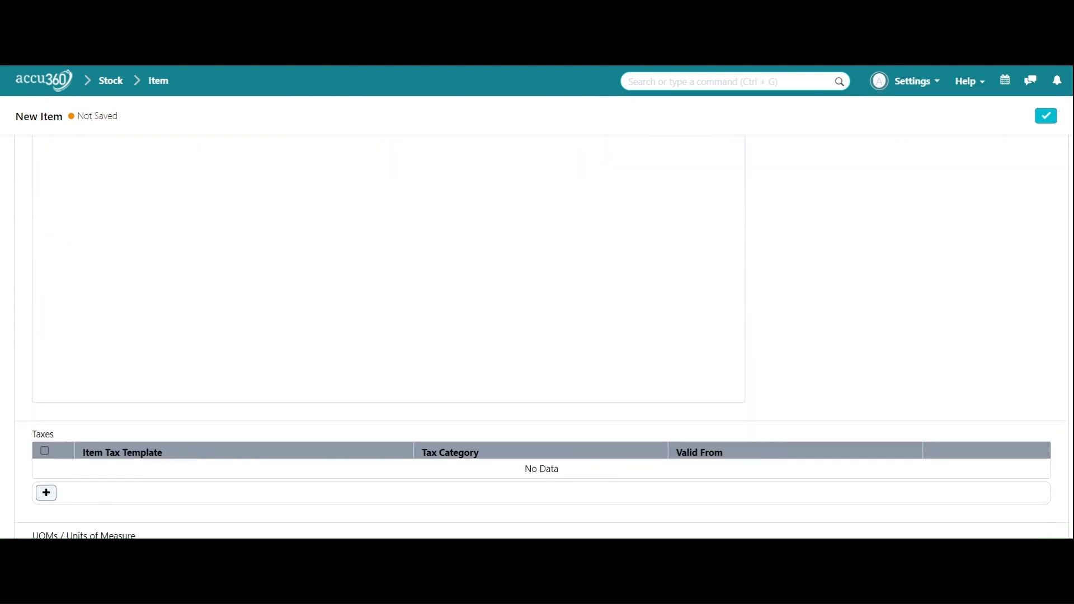
{"action": "scroll", "coordinate": [542, 335], "scroll_direction": "down", "scroll_amount": 3}
{"action": "scroll", "coordinate": [323, 355], "scroll_direction": "down", "scroll_amount": 2}
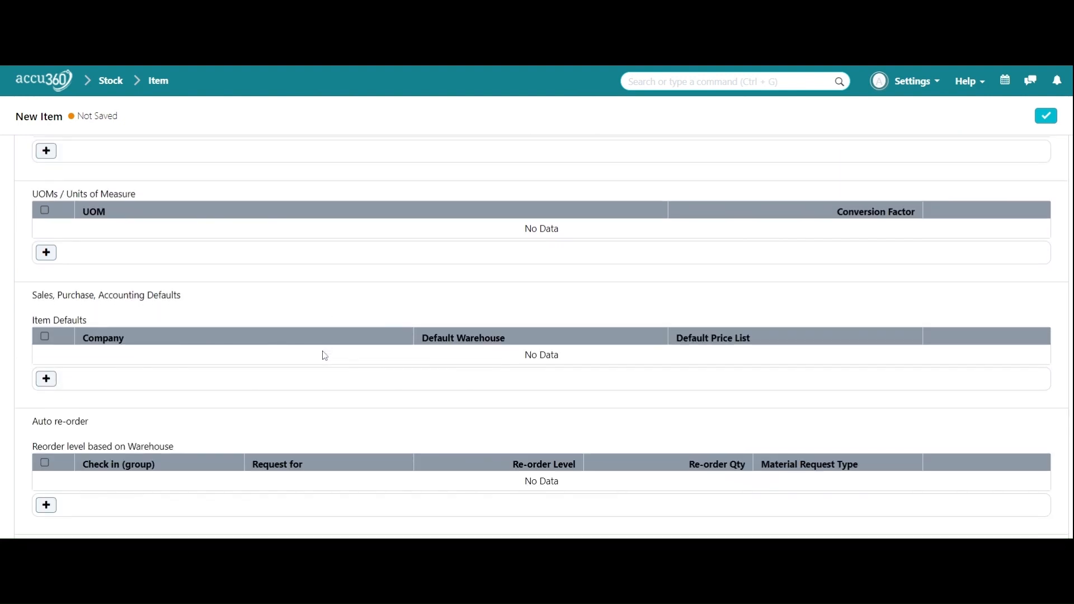
{"action": "scroll", "coordinate": [323, 354], "scroll_direction": "up", "scroll_amount": 10}
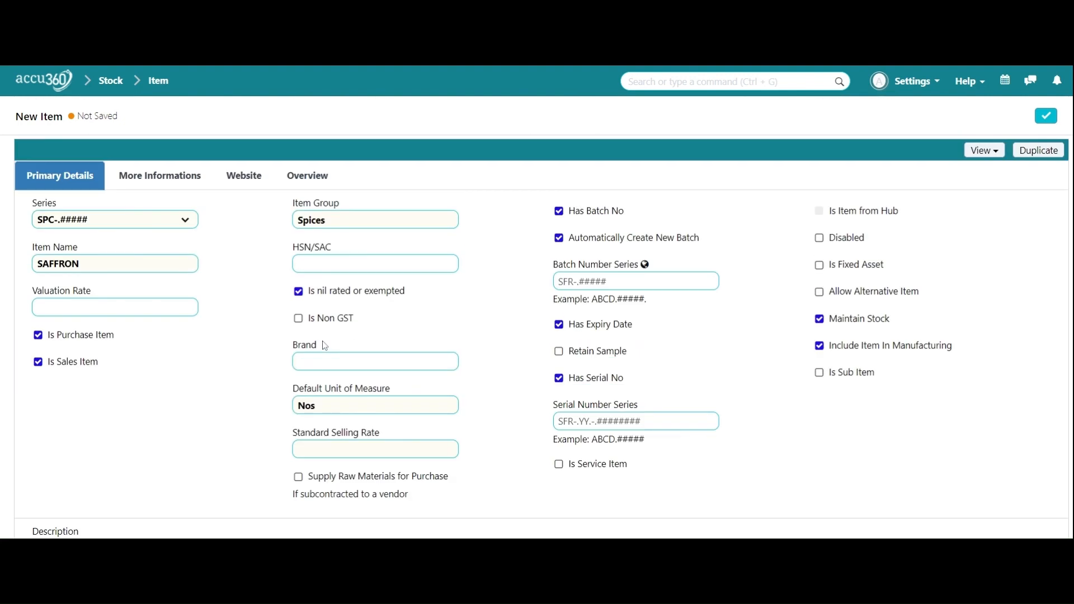
In the item's inventory details, set the shelf life to 730 days and the warranty period to 30 days
{"action": "left_click", "coordinate": [185, 180]}
{"action": "scroll", "coordinate": [307, 344], "scroll_direction": "down", "scroll_amount": 5}
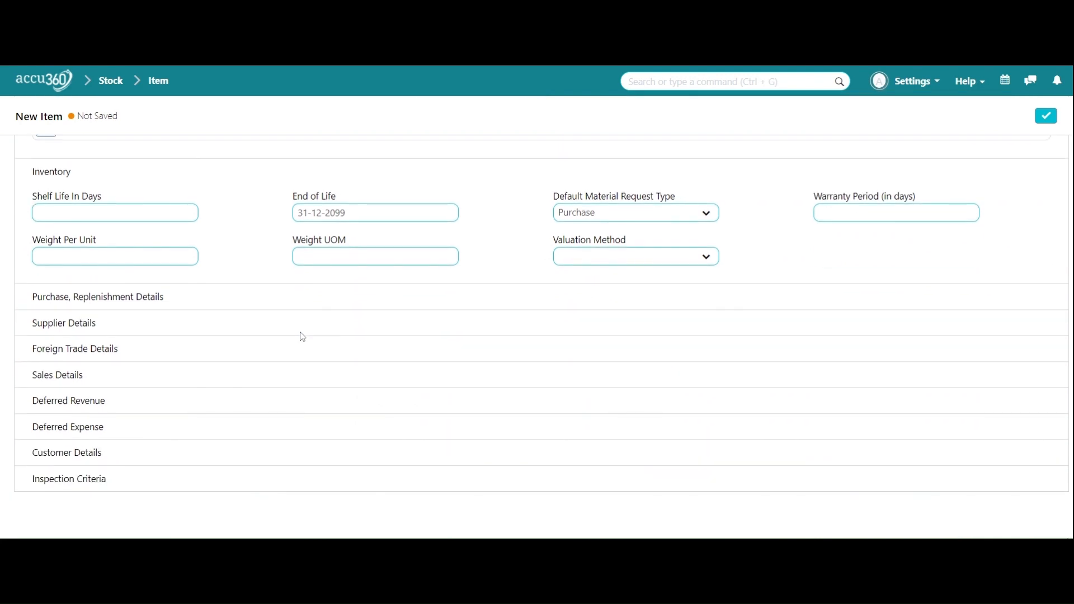
{"action": "scroll", "coordinate": [302, 336], "scroll_direction": "up", "scroll_amount": 2}
{"action": "left_click", "coordinate": [137, 352]}
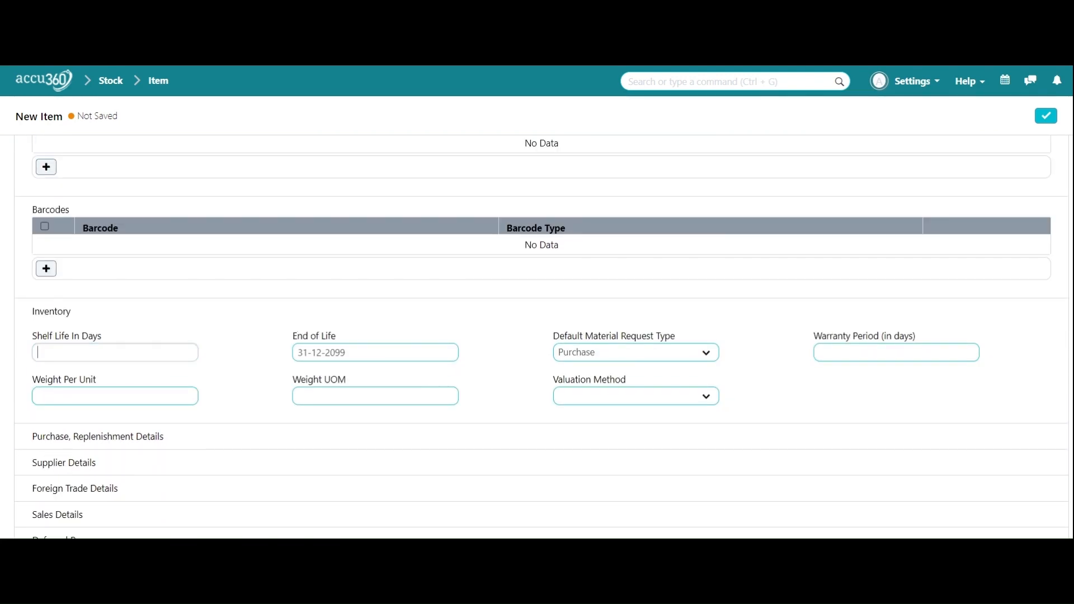
{"action": "type", "text": "730"}
{"action": "left_click", "coordinate": [450, 298]}
{"action": "left_click", "coordinate": [898, 349]}
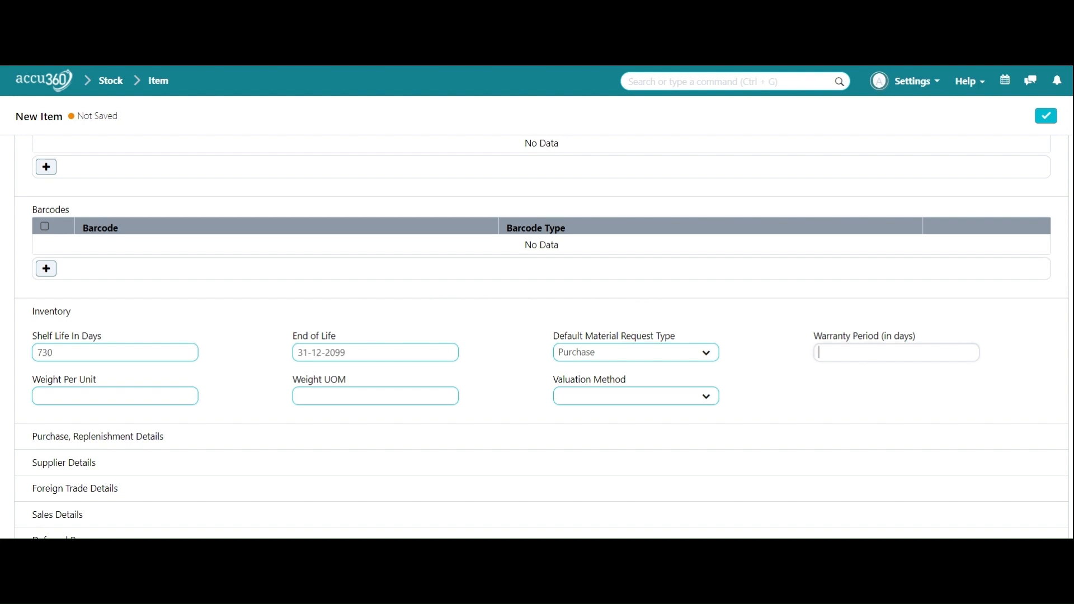
{"action": "type", "text": "30"}
{"action": "left_click", "coordinate": [401, 321]}
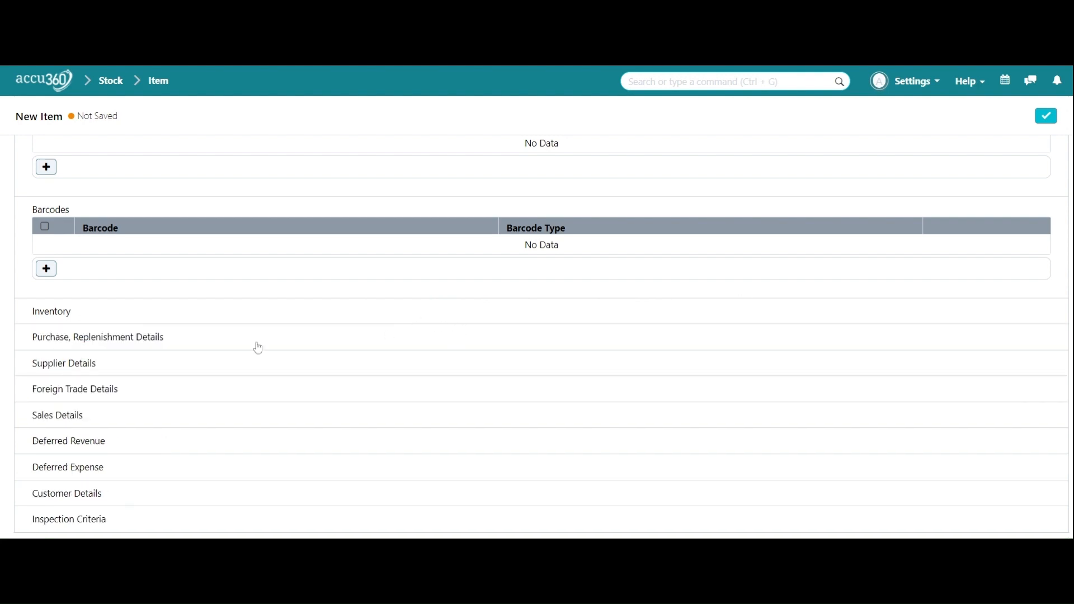
{"action": "left_click", "coordinate": [217, 318]}
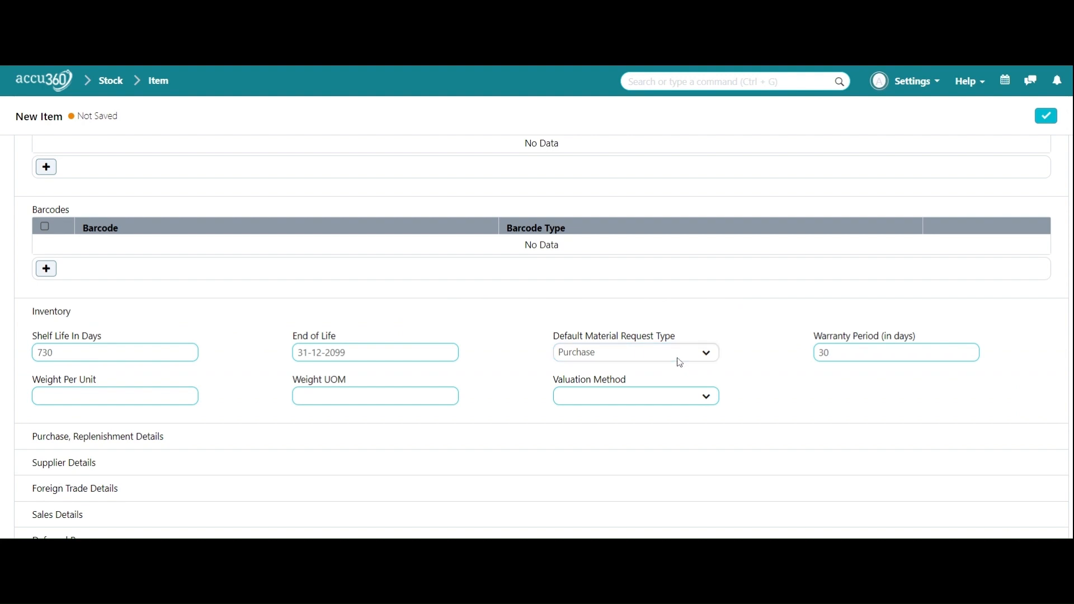
Return to the item's primary details, save the SAFFRON item and review the saved record
{"action": "scroll", "coordinate": [409, 303], "scroll_direction": "up", "scroll_amount": 3}
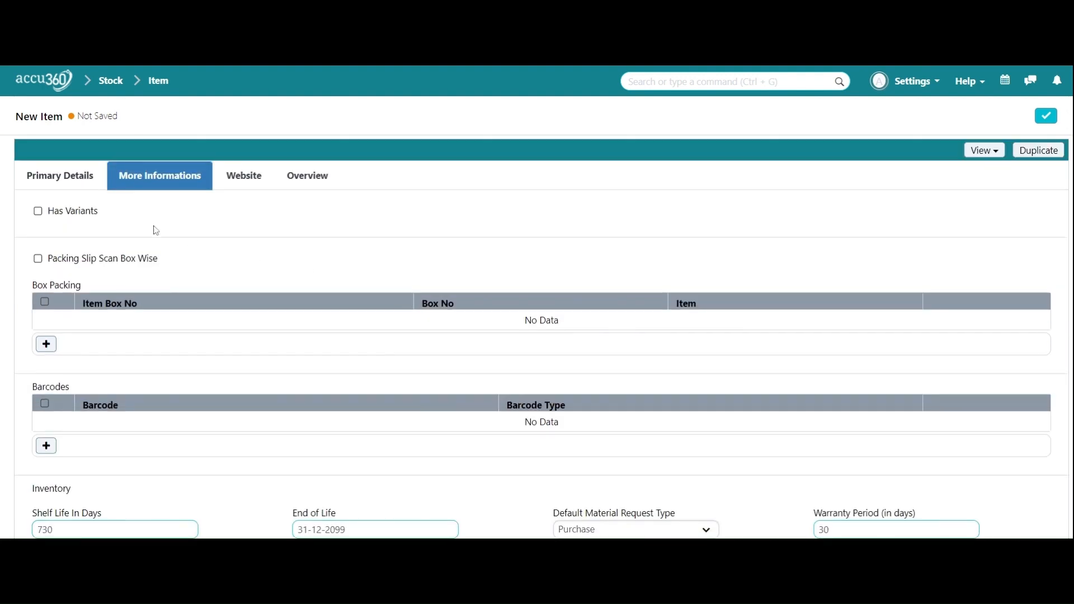
{"action": "left_click", "coordinate": [60, 177]}
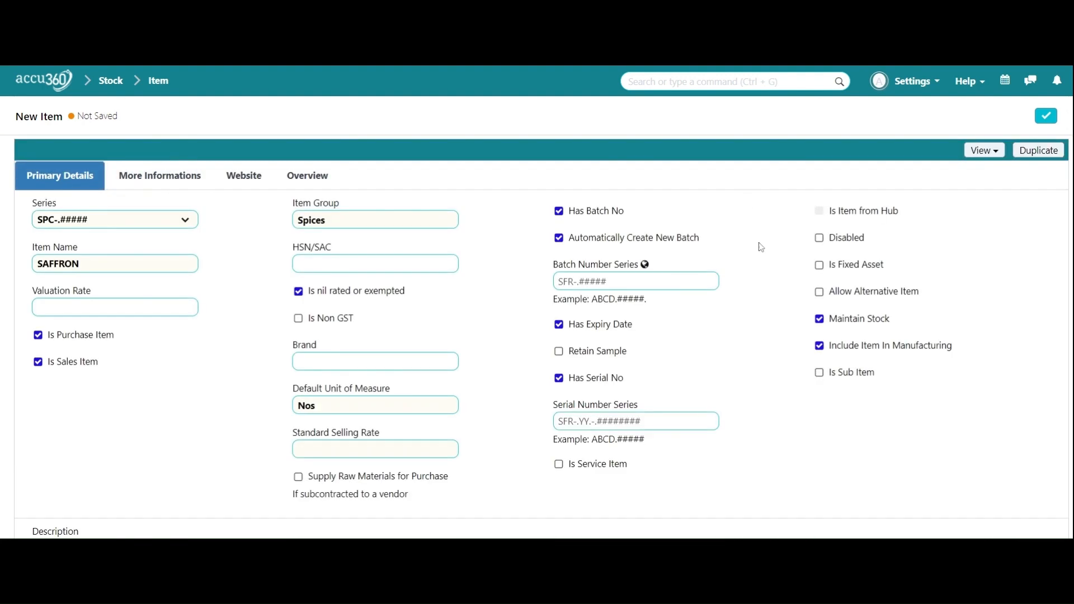
{"action": "scroll", "coordinate": [758, 305], "scroll_direction": "down", "scroll_amount": 4}
{"action": "scroll", "coordinate": [714, 285], "scroll_direction": "up", "scroll_amount": 4}
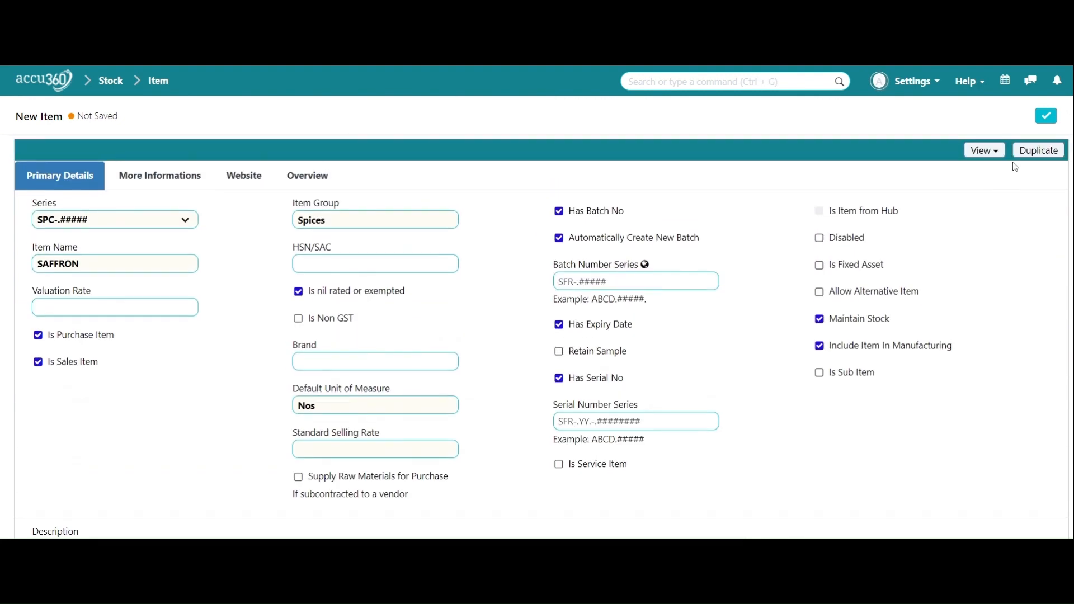
{"action": "left_click", "coordinate": [1044, 119]}
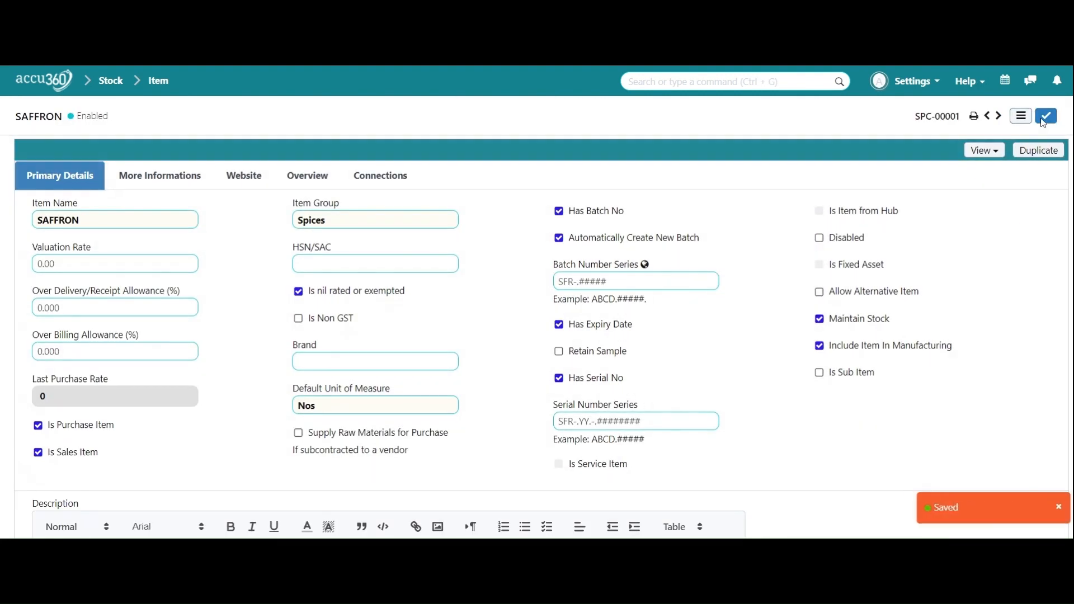
{"action": "scroll", "coordinate": [669, 290], "scroll_direction": "down", "scroll_amount": 5}
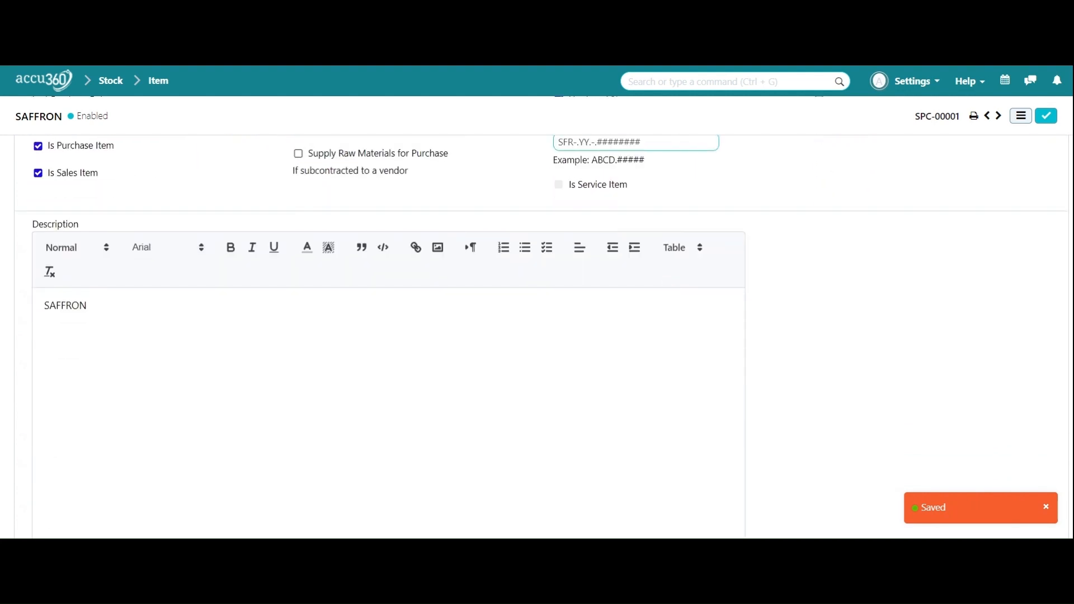
{"action": "scroll", "coordinate": [668, 290], "scroll_direction": "up", "scroll_amount": 5}
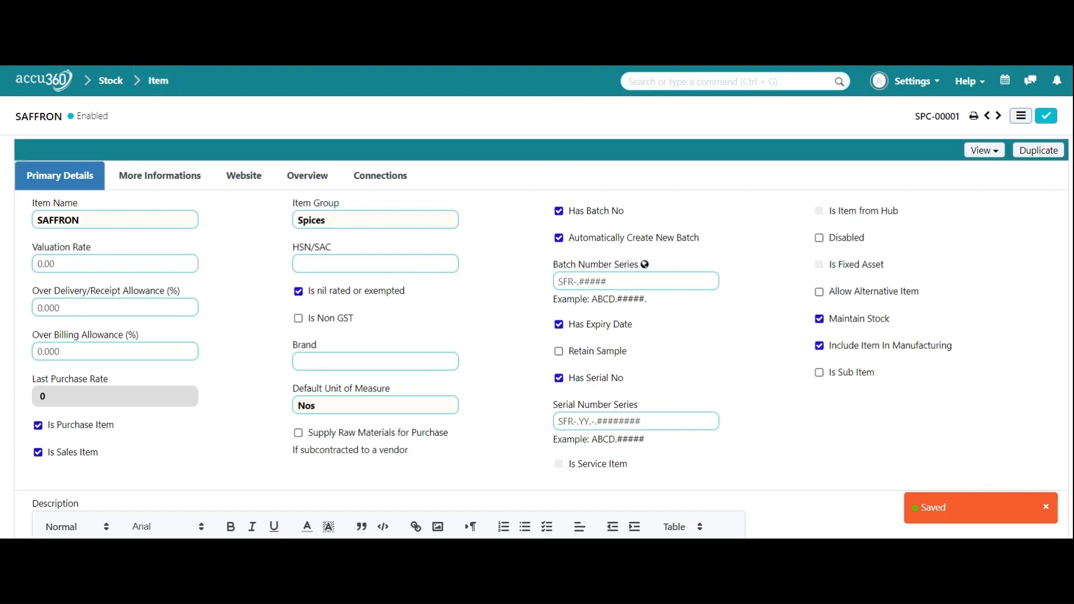
Create a new stock item named TURMERIC in the Spices item group
{"action": "left_click", "coordinate": [152, 80]}
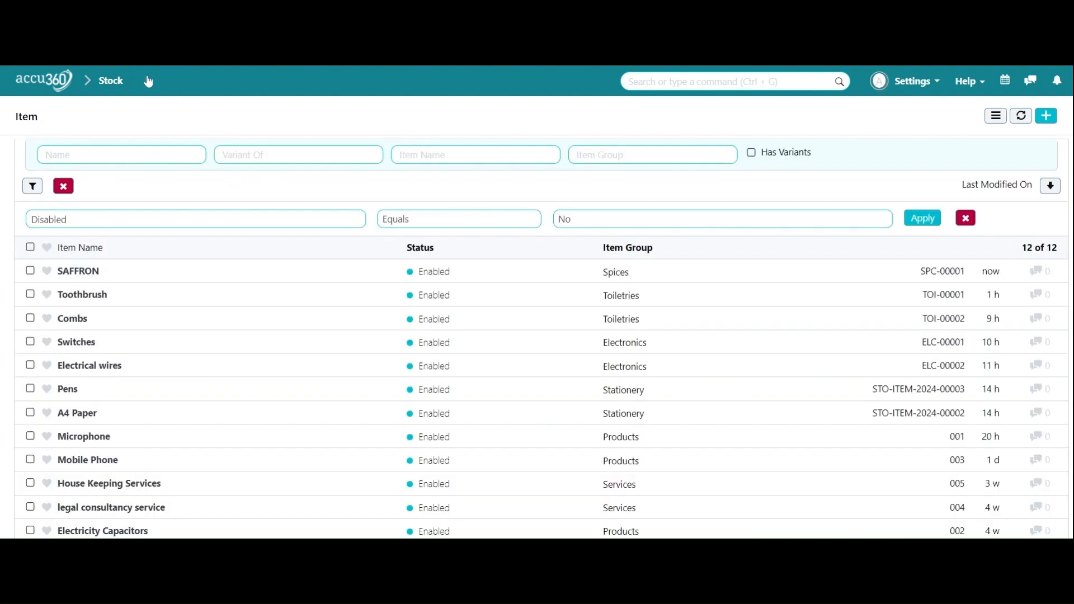
{"action": "left_click", "coordinate": [1046, 116]}
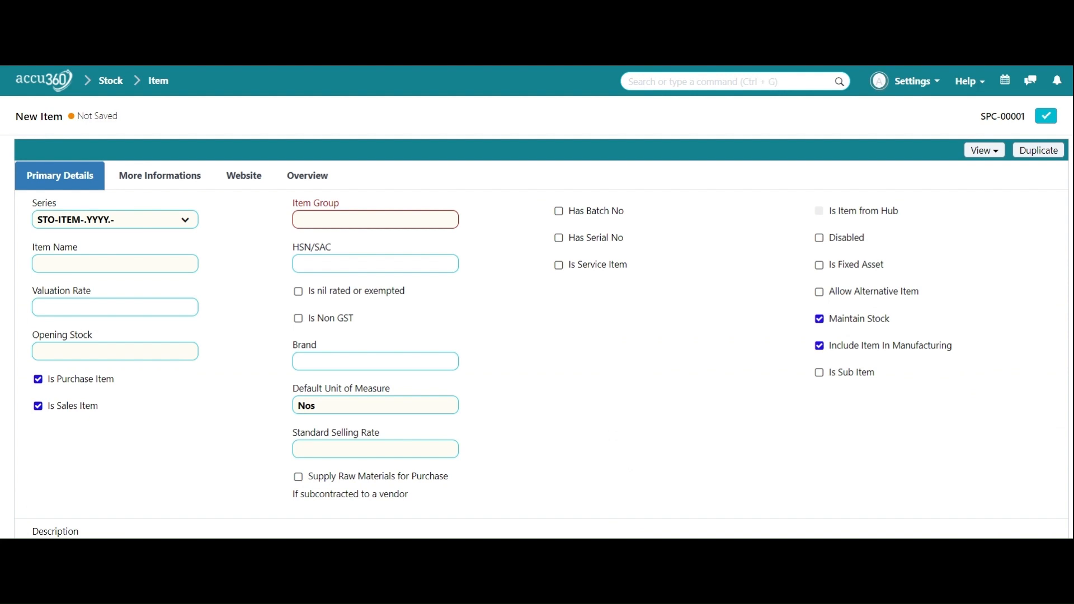
{"action": "left_click", "coordinate": [115, 263]}
{"action": "left_click", "coordinate": [375, 220]}
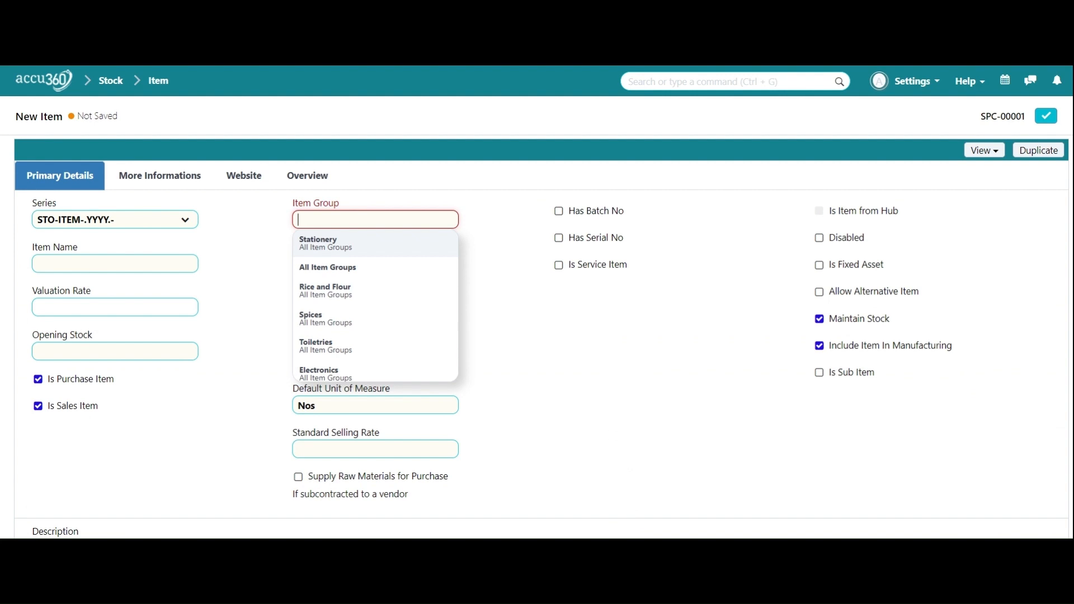
{"action": "type", "text": "spi"}
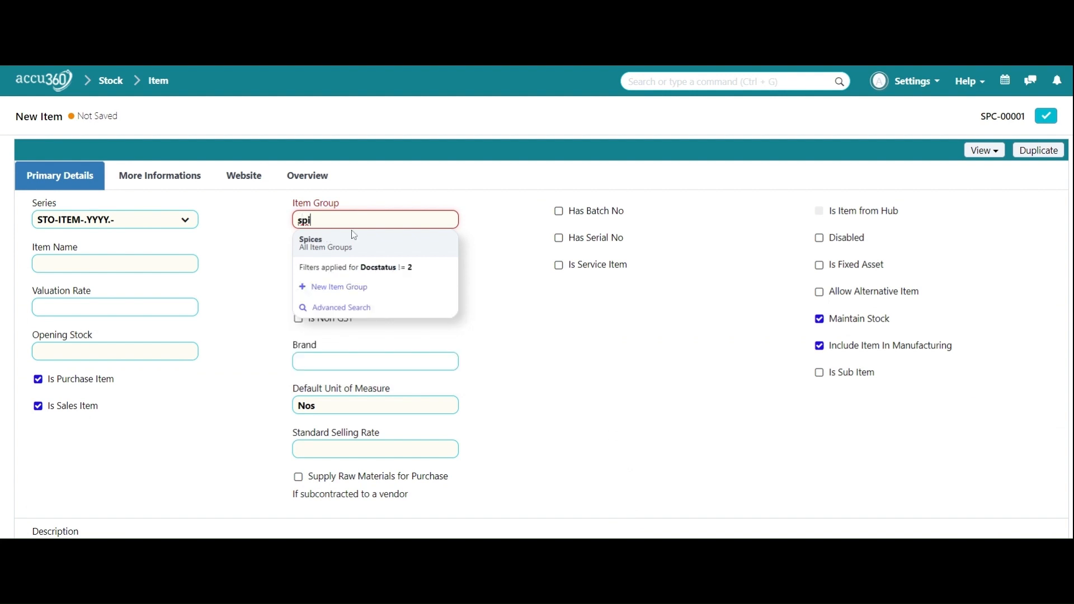
{"action": "left_click", "coordinate": [354, 245]}
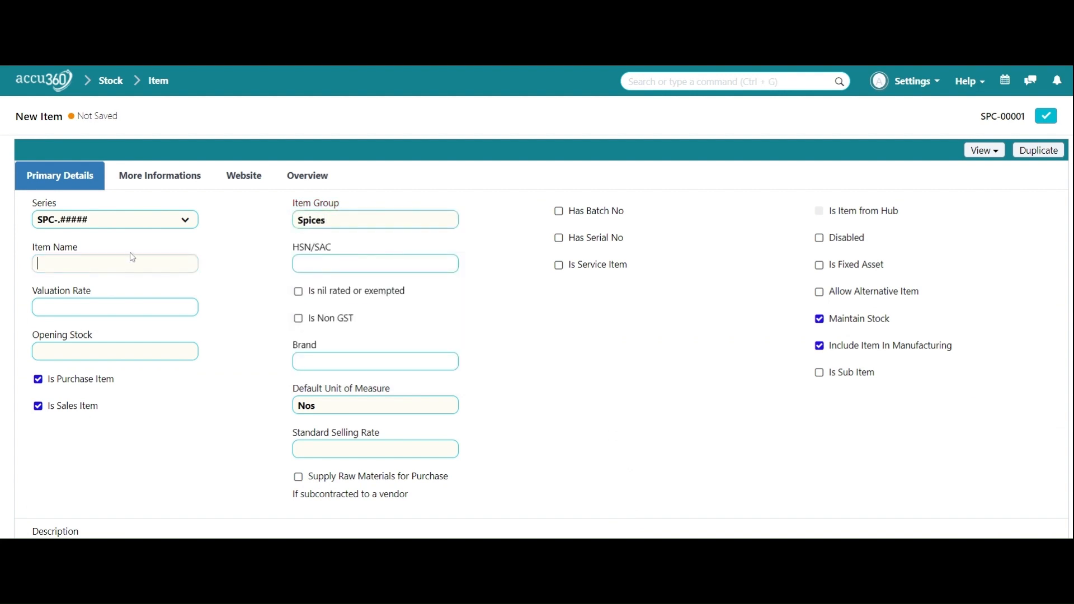
{"action": "type", "text": "TURMERIC"}
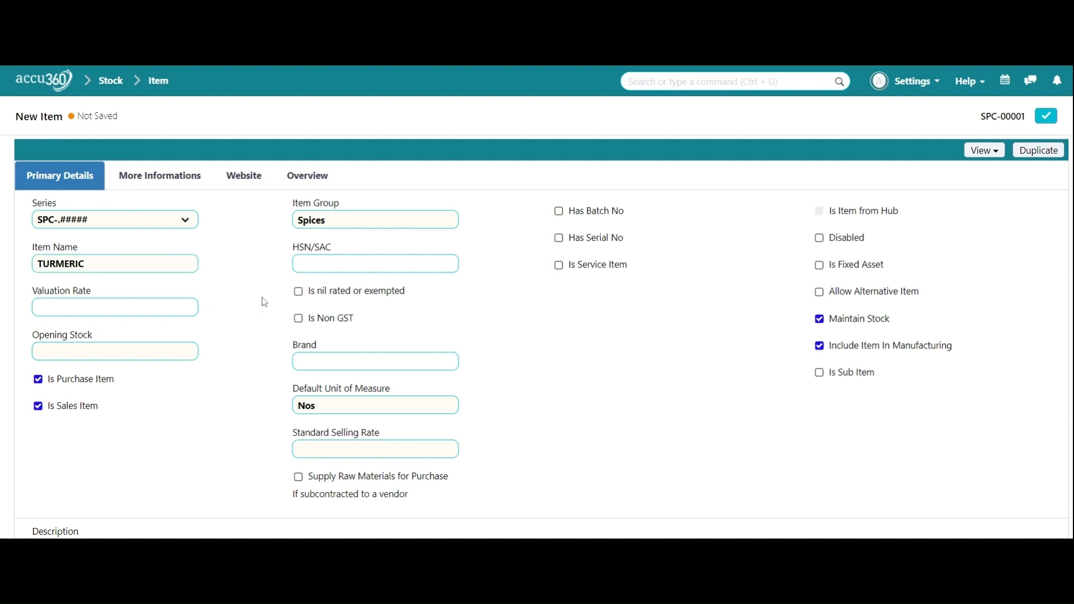
Mark TURMERIC as nil rated or exempted, and enable batch numbers with automatic batch creation, expiry date and serial numbers
{"action": "scroll", "coordinate": [515, 296], "scroll_direction": "down", "scroll_amount": 3}
{"action": "scroll", "coordinate": [392, 288], "scroll_direction": "up", "scroll_amount": 3}
{"action": "left_click", "coordinate": [559, 211]}
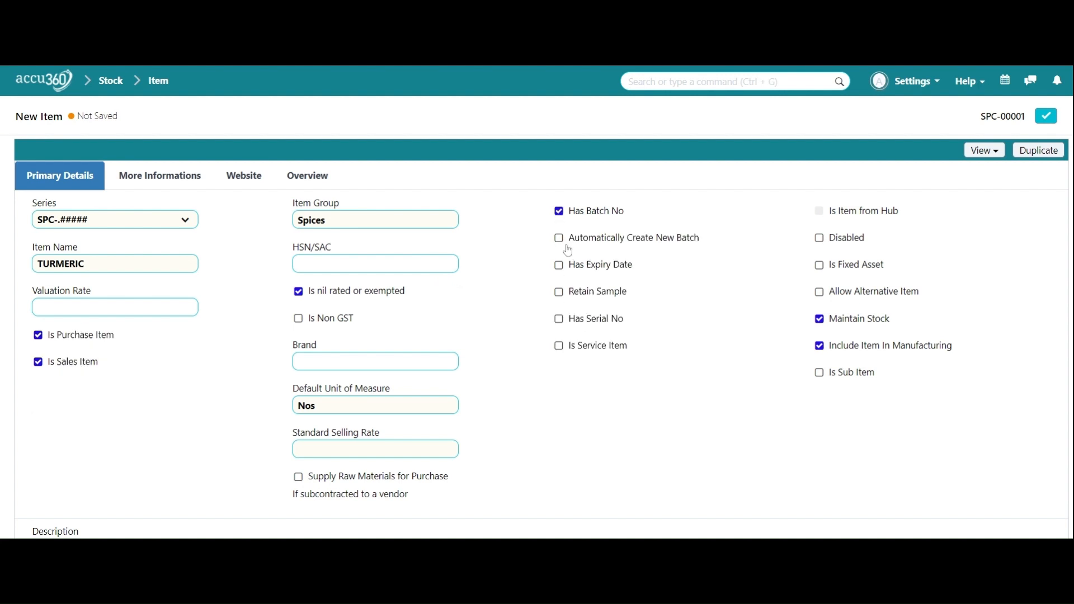
{"action": "left_click", "coordinate": [559, 237]}
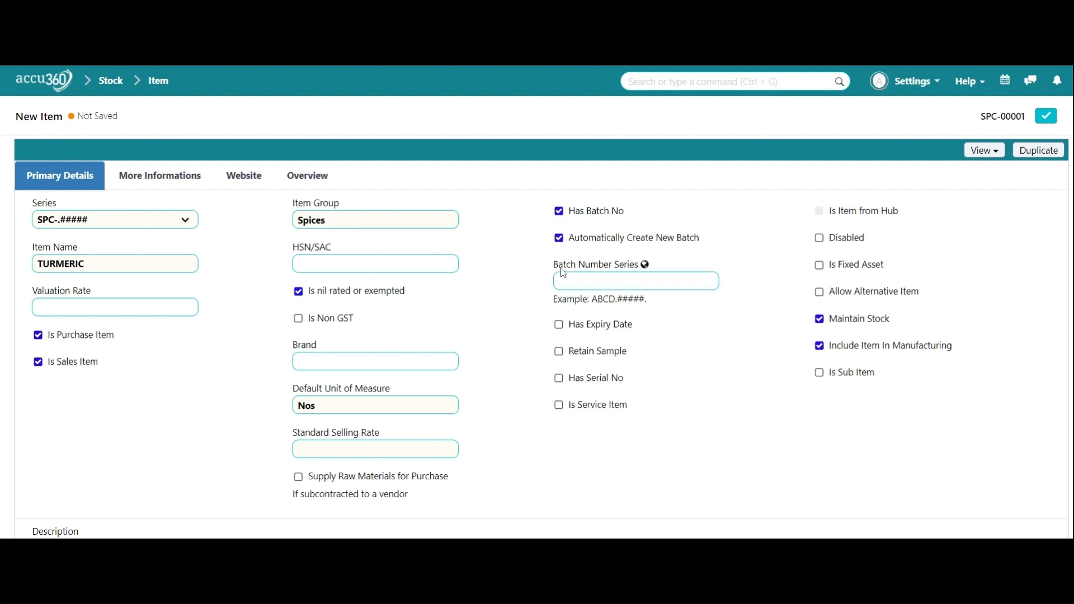
{"action": "left_click", "coordinate": [558, 325]}
{"action": "left_click", "coordinate": [571, 383]}
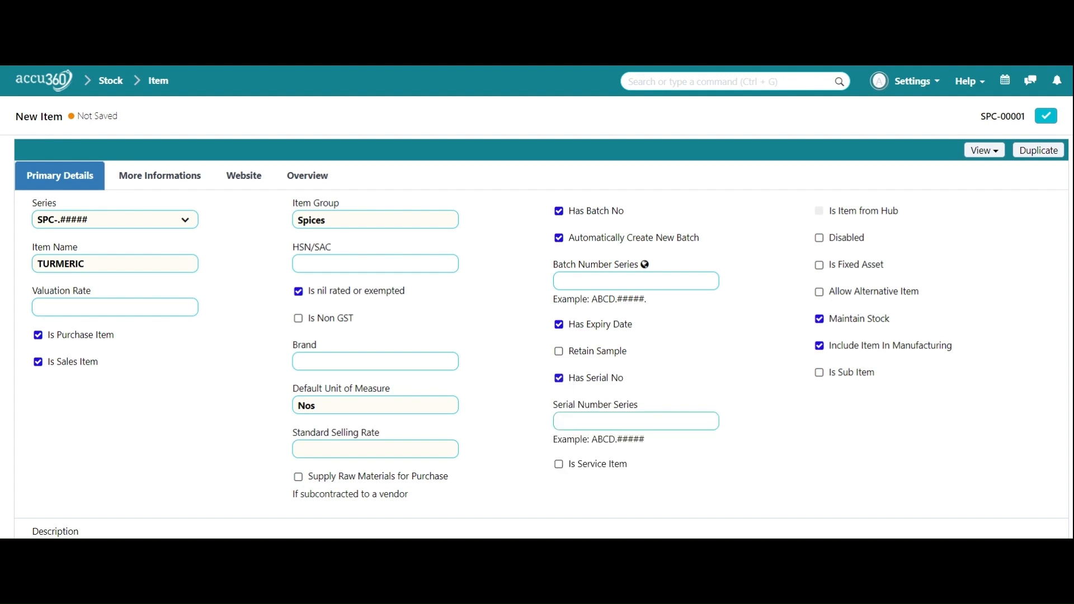
Set TURMERIC's batch number series to TMR-.##### and its serial number series to TMR-.YY.-.########
{"action": "left_click", "coordinate": [636, 281]}
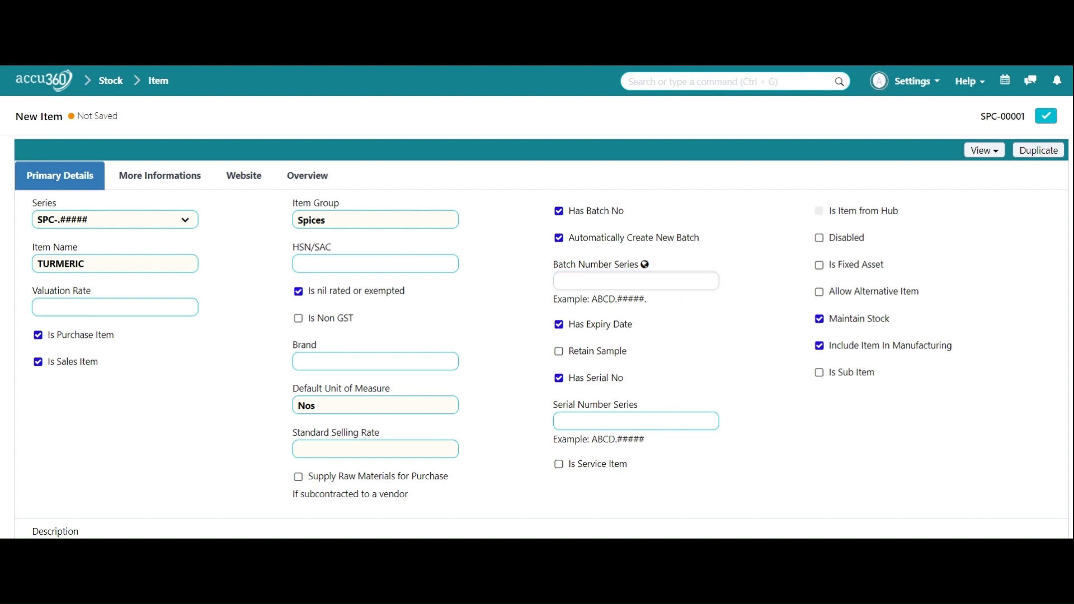
{"action": "type", "text": "TMR-.#####"}
{"action": "left_click", "coordinate": [674, 418]}
{"action": "key", "text": "ctrl+v"}
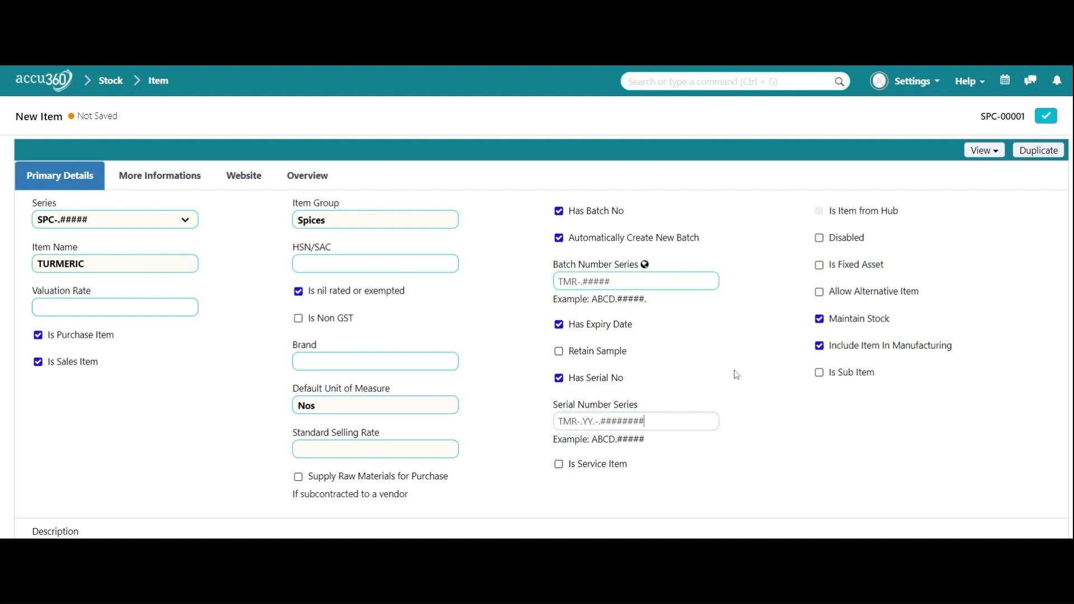
{"action": "scroll", "coordinate": [746, 360], "scroll_direction": "down", "scroll_amount": 1}
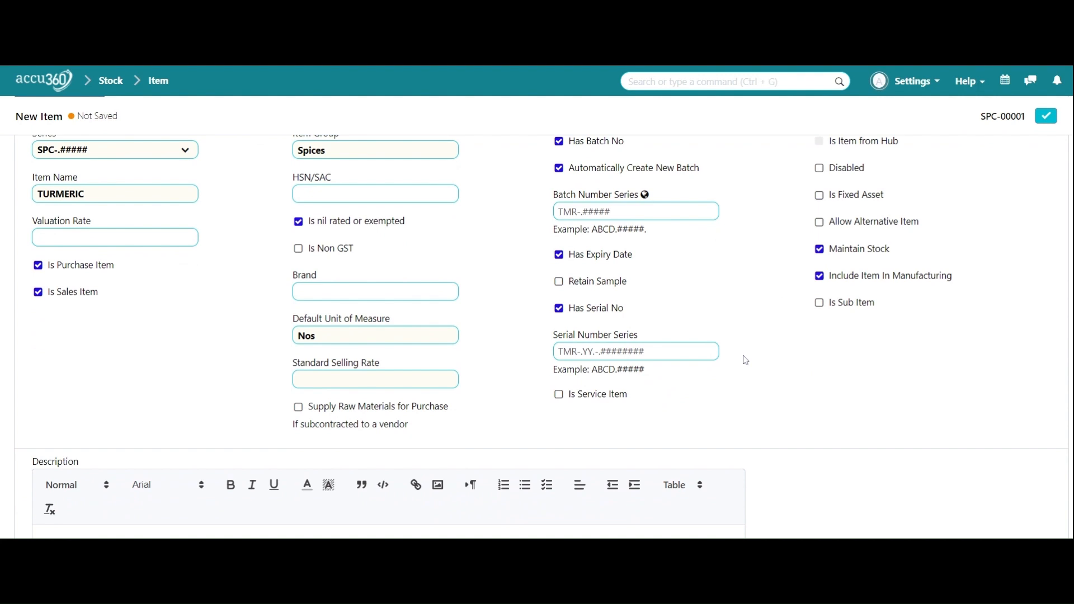
{"action": "scroll", "coordinate": [745, 360], "scroll_direction": "up", "scroll_amount": 1}
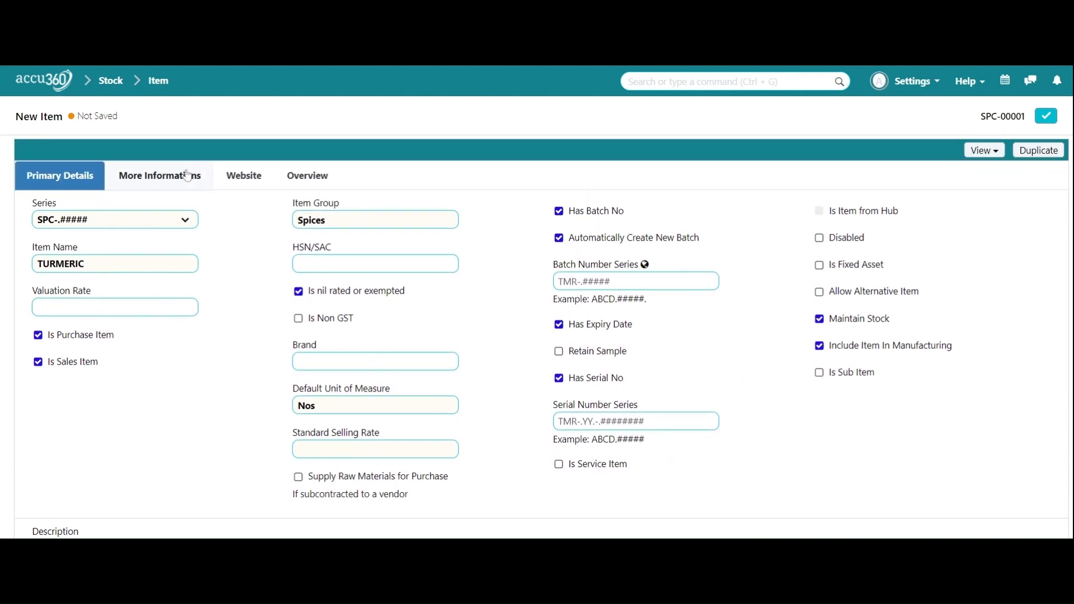
In TURMERIC's inventory details, set the shelf life to 365 days and the warranty period to 30 days
{"action": "left_click", "coordinate": [142, 184]}
{"action": "scroll", "coordinate": [526, 349], "scroll_direction": "down", "scroll_amount": 5}
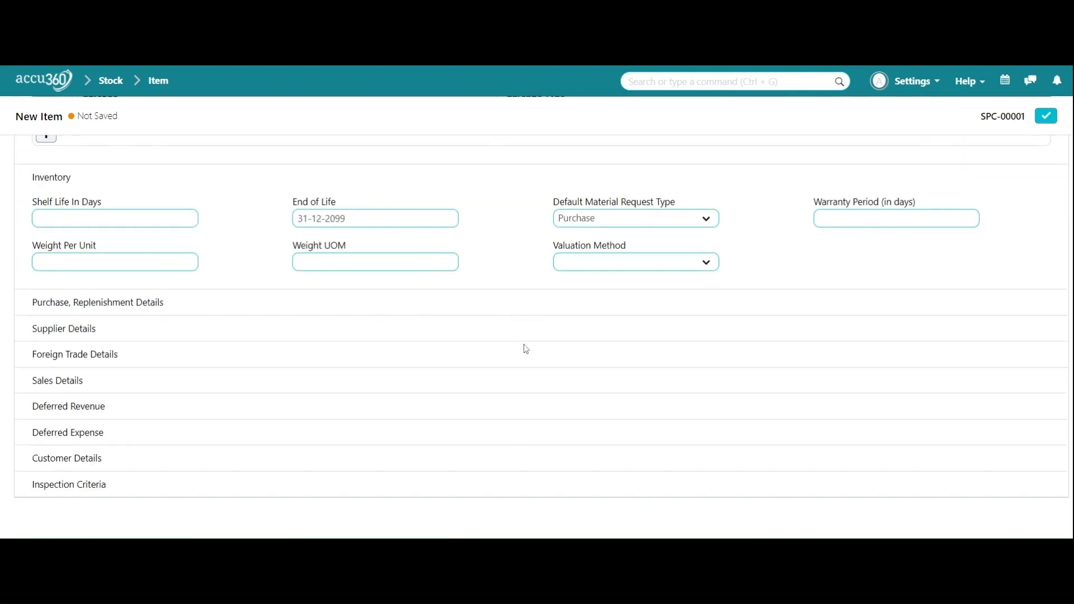
{"action": "left_click", "coordinate": [111, 213]}
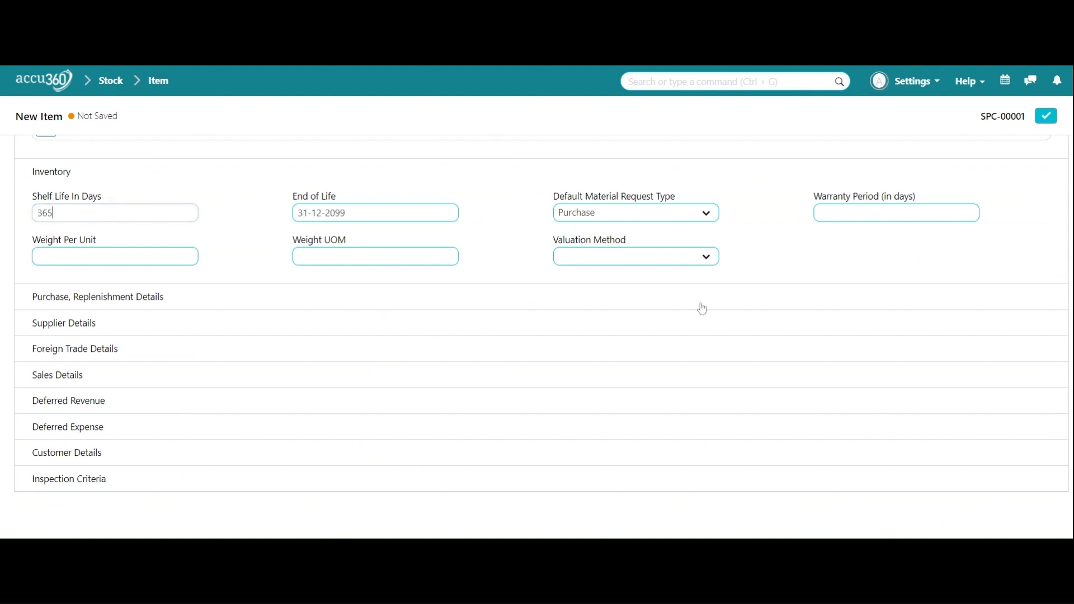
{"action": "left_click", "coordinate": [896, 213]}
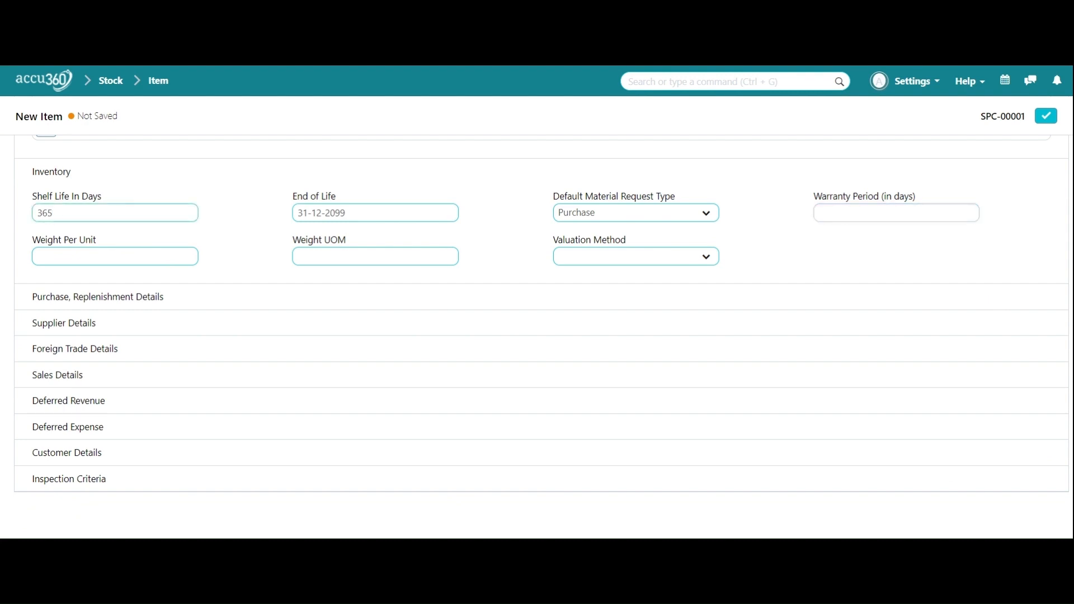
{"action": "type", "text": "30"}
Set TURMERIC's valuation method to FIFO and save the item
{"action": "left_click", "coordinate": [703, 299]}
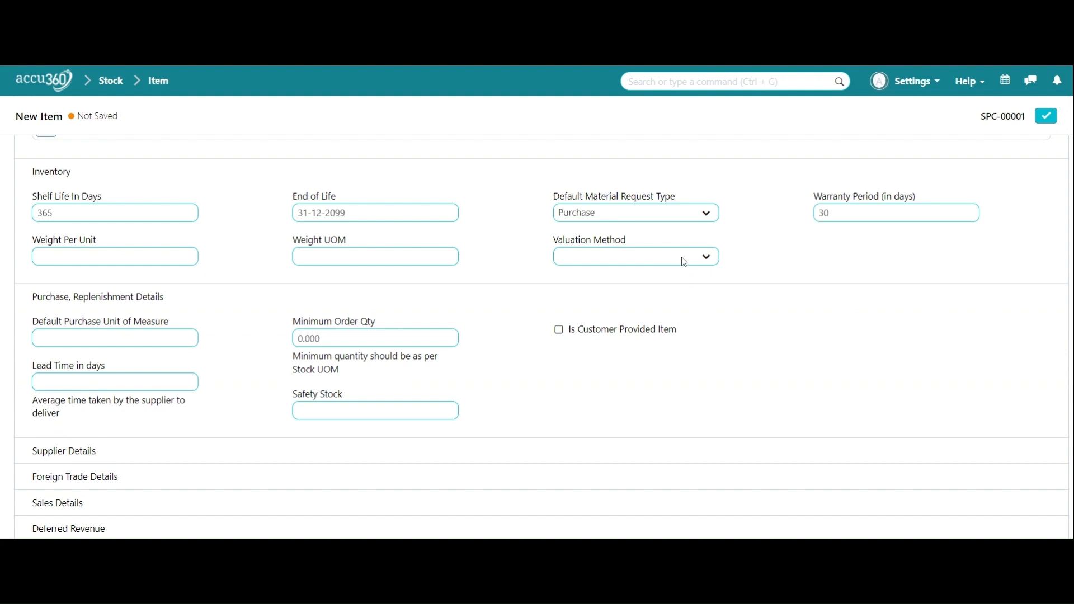
{"action": "left_click", "coordinate": [680, 271]}
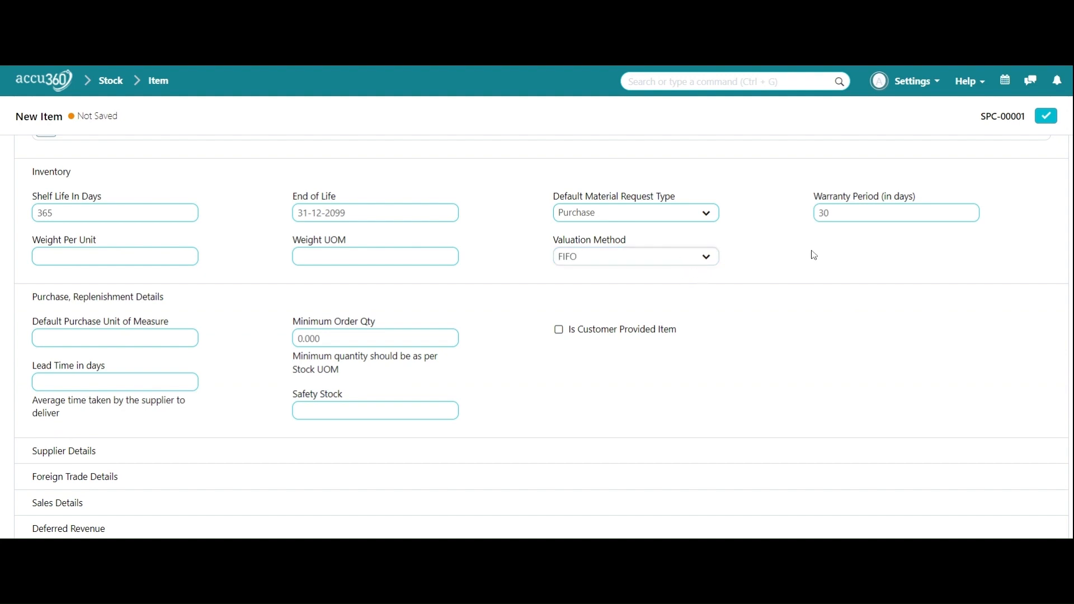
{"action": "scroll", "coordinate": [839, 244], "scroll_direction": "up", "scroll_amount": 4}
{"action": "left_click", "coordinate": [1045, 116]}
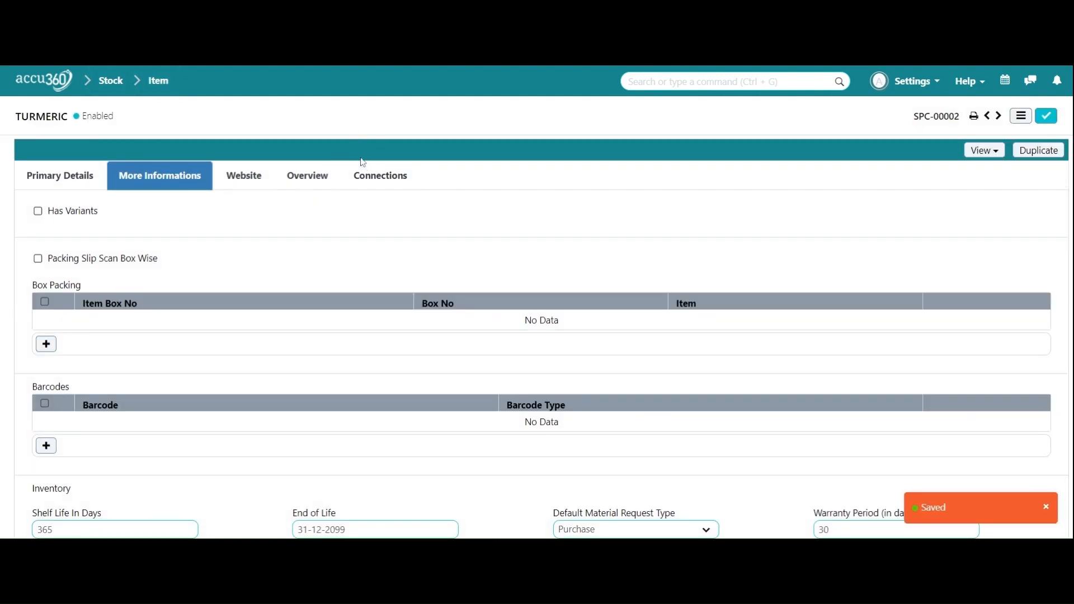
Open the SAFFRON item from the item list and review its barcode and inventory details
{"action": "left_click", "coordinate": [148, 78]}
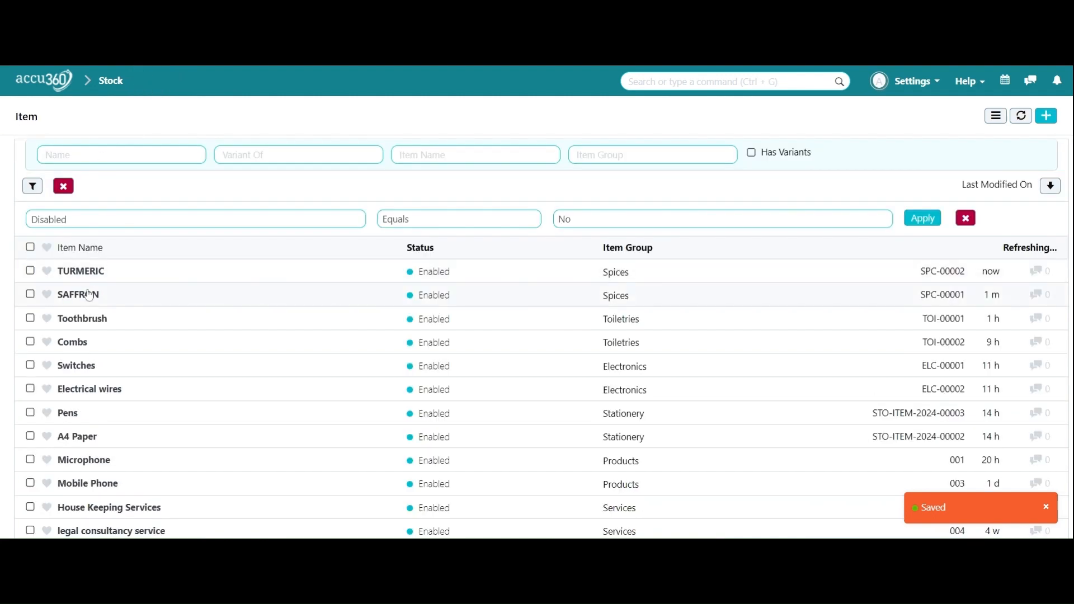
{"action": "left_click", "coordinate": [90, 298]}
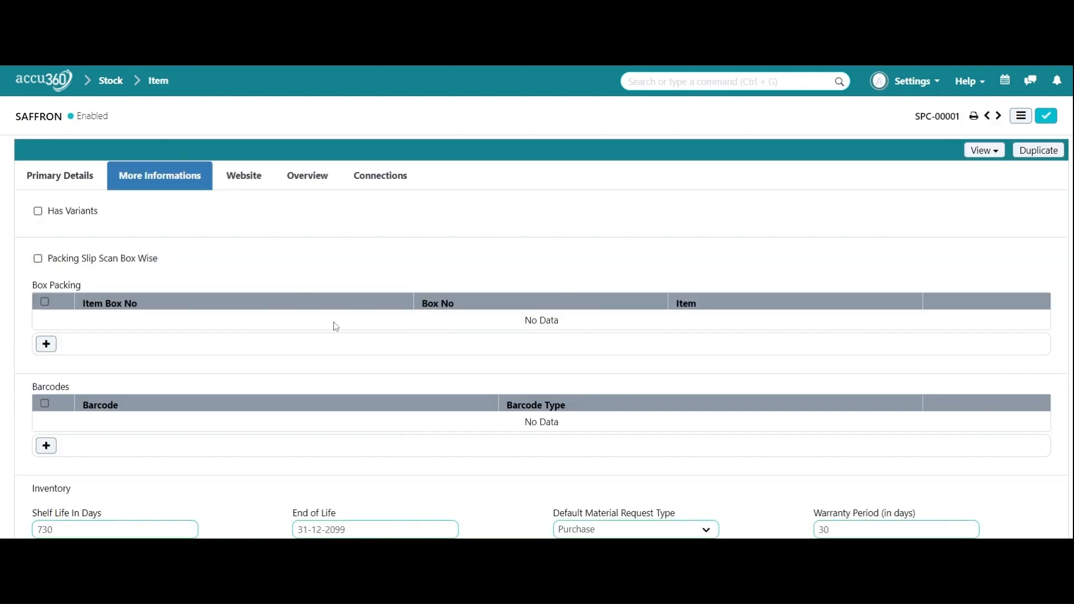
{"action": "scroll", "coordinate": [336, 322], "scroll_direction": "down", "scroll_amount": 5}
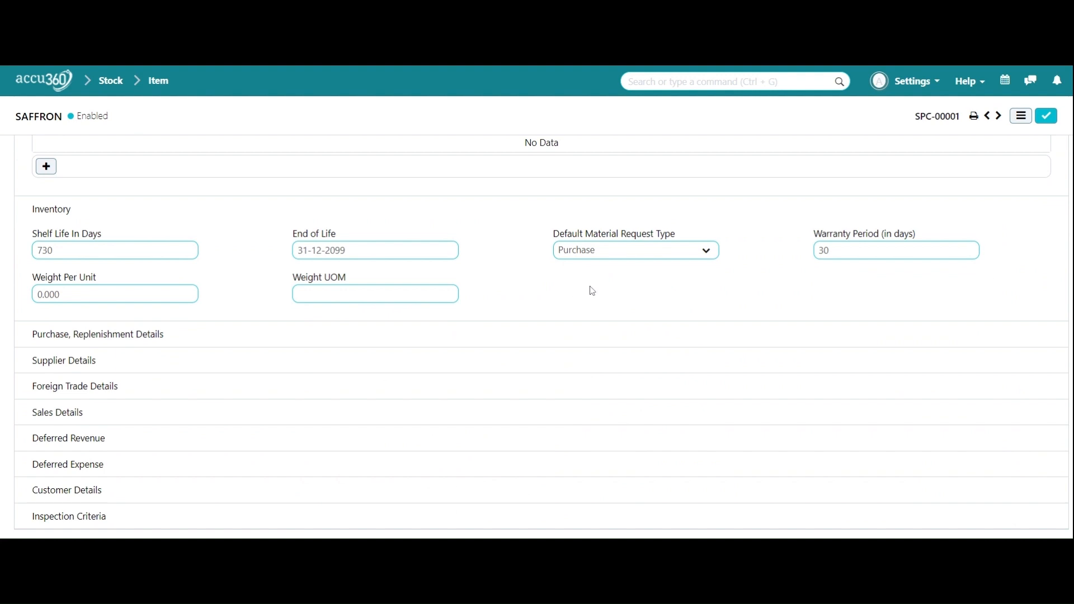
{"action": "scroll", "coordinate": [661, 286], "scroll_direction": "up", "scroll_amount": 5}
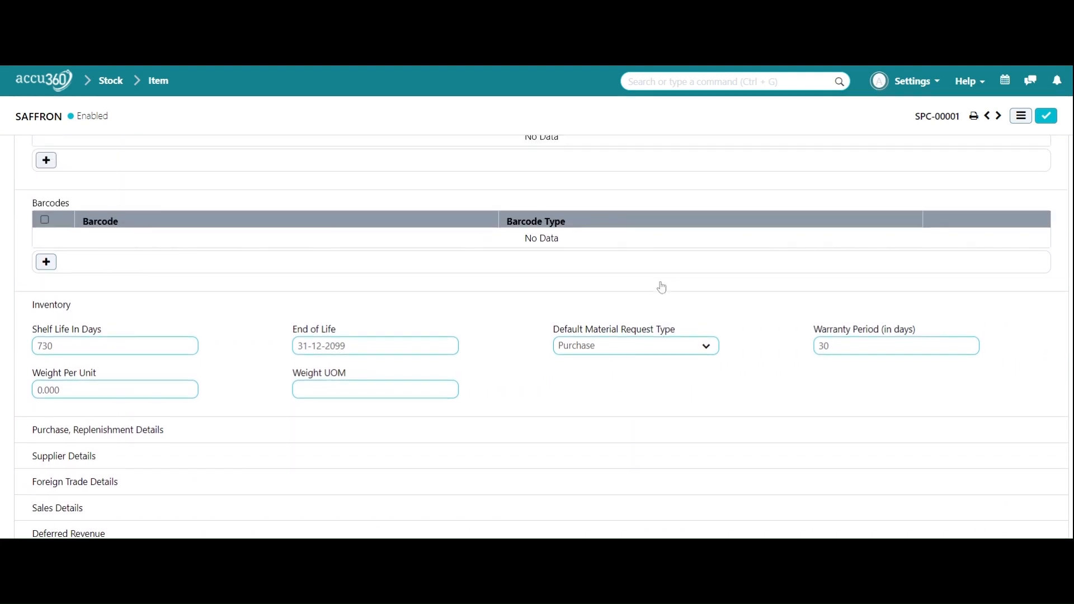
{"action": "scroll", "coordinate": [531, 273], "scroll_direction": "down", "scroll_amount": 4}
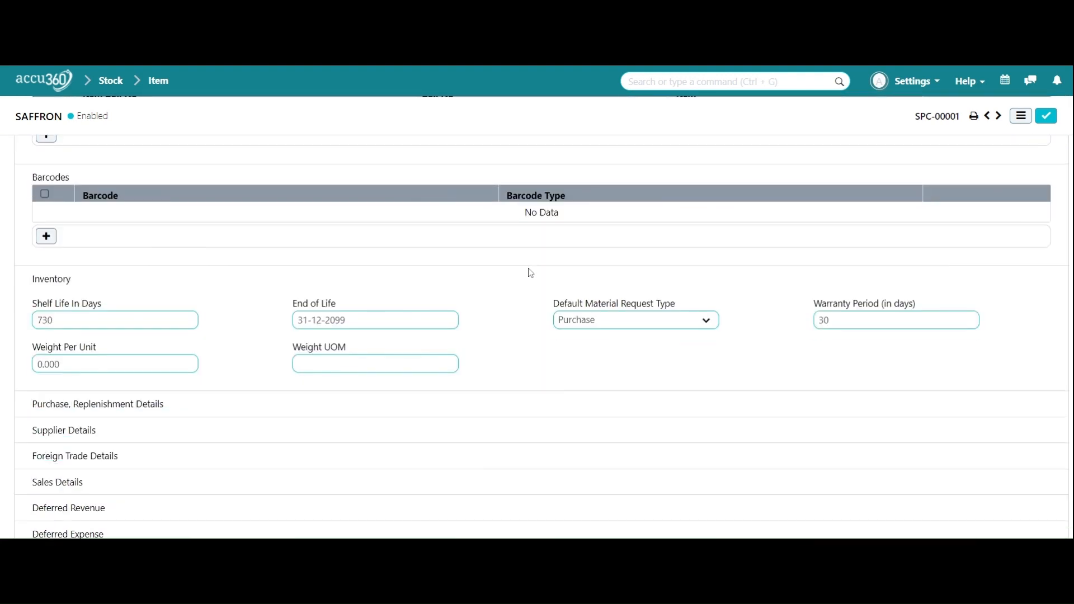
{"action": "scroll", "coordinate": [367, 311], "scroll_direction": "up", "scroll_amount": 4}
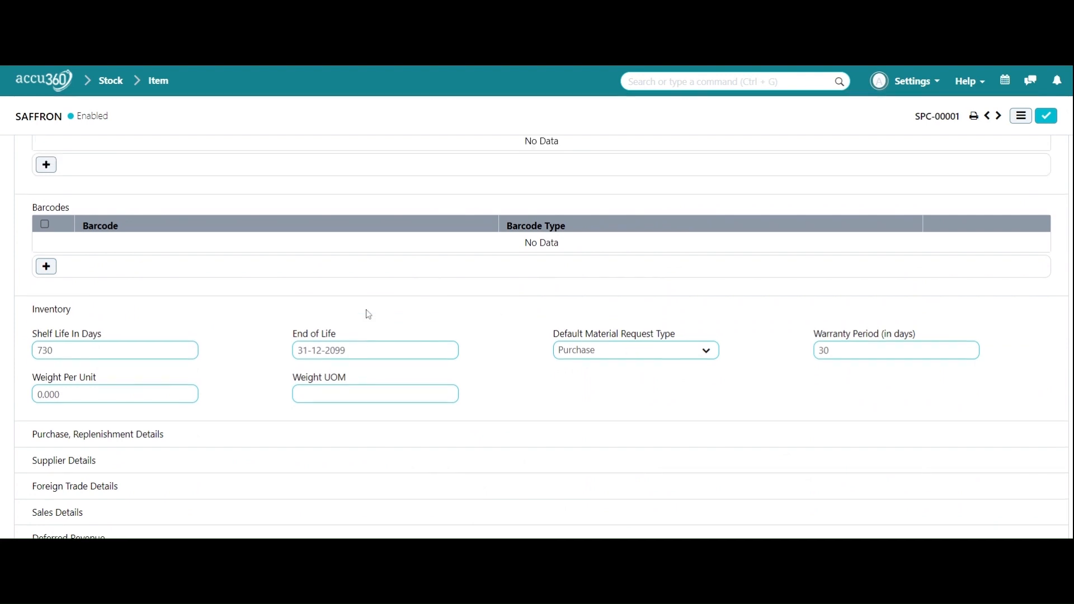
In SAFFRON's primary details, turn off Include Item In Manufacturing and save the item
{"action": "left_click", "coordinate": [78, 176]}
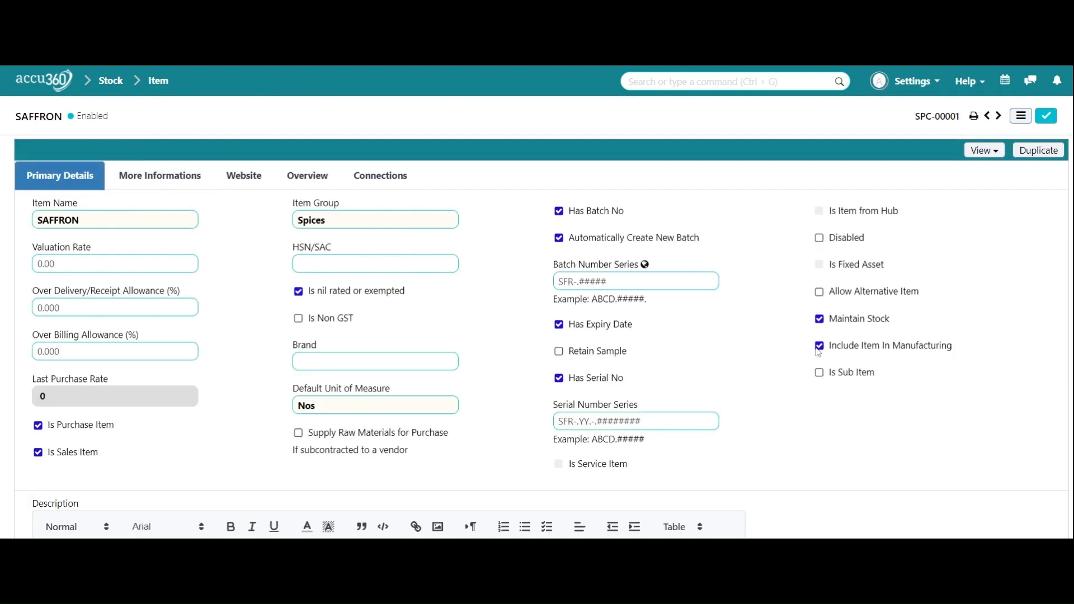
{"action": "left_click", "coordinate": [820, 347]}
{"action": "scroll", "coordinate": [777, 420], "scroll_direction": "down", "scroll_amount": 1}
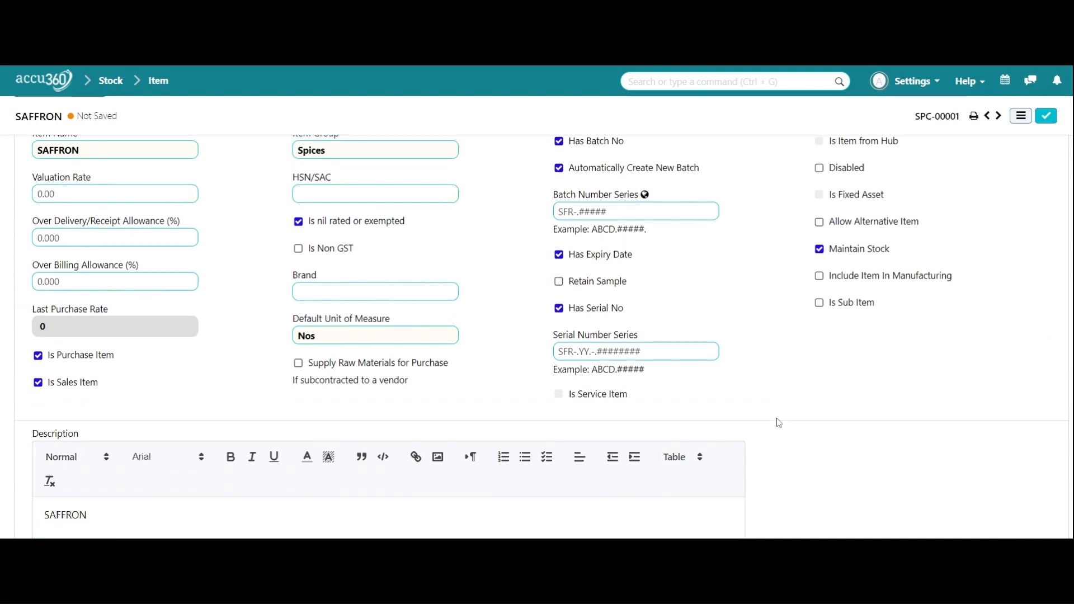
{"action": "scroll", "coordinate": [779, 423], "scroll_direction": "up", "scroll_amount": 1}
{"action": "left_click", "coordinate": [1046, 115]}
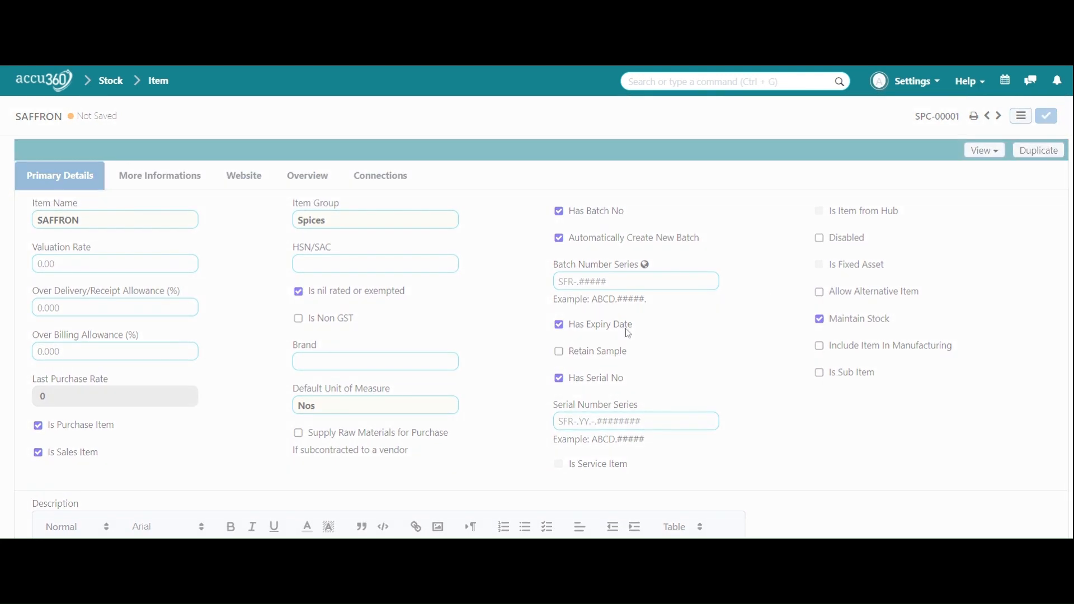
Open the TURMERIC item, turn off Include Item In Manufacturing and save it
{"action": "left_click", "coordinate": [159, 81]}
{"action": "left_click", "coordinate": [82, 295]}
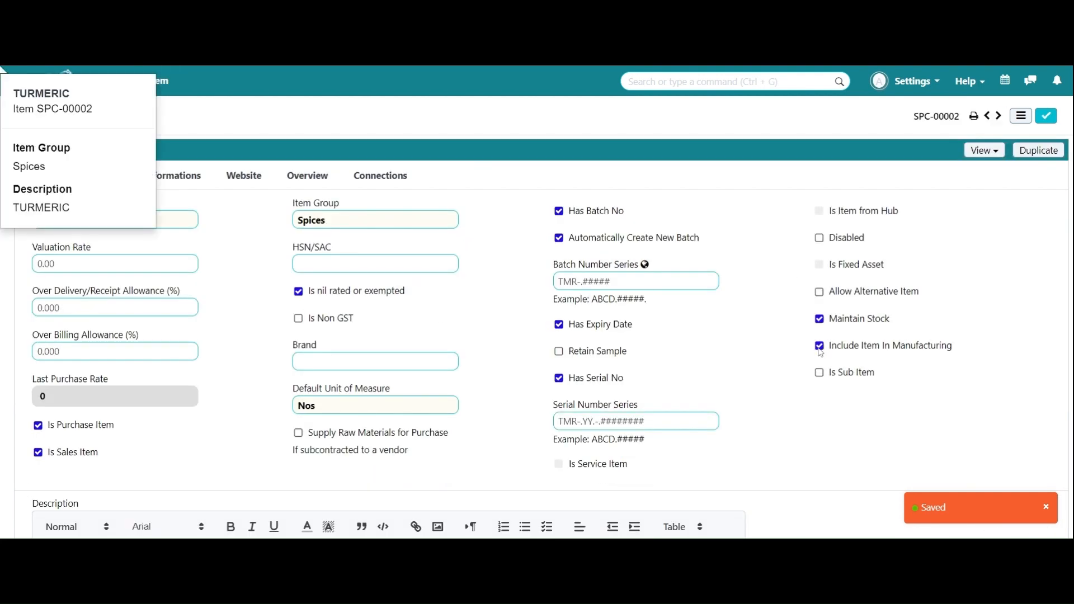
{"action": "left_click", "coordinate": [1046, 116]}
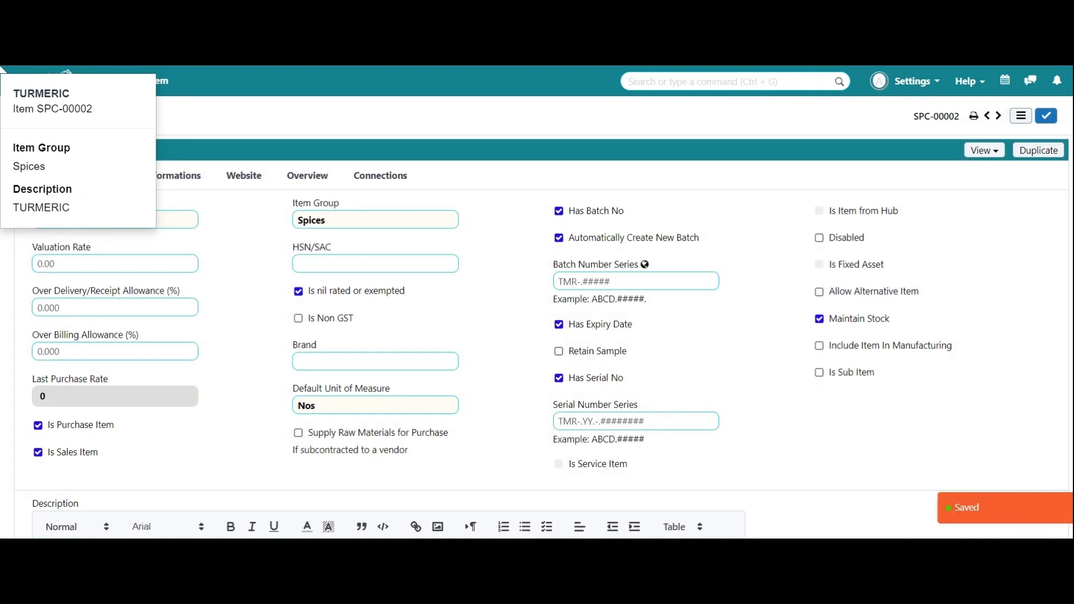
Review TURMERIC's inventory and primary details, and view its rename dialog without changing the name
{"action": "left_click", "coordinate": [162, 187]}
{"action": "scroll", "coordinate": [697, 355], "scroll_direction": "down", "scroll_amount": 6}
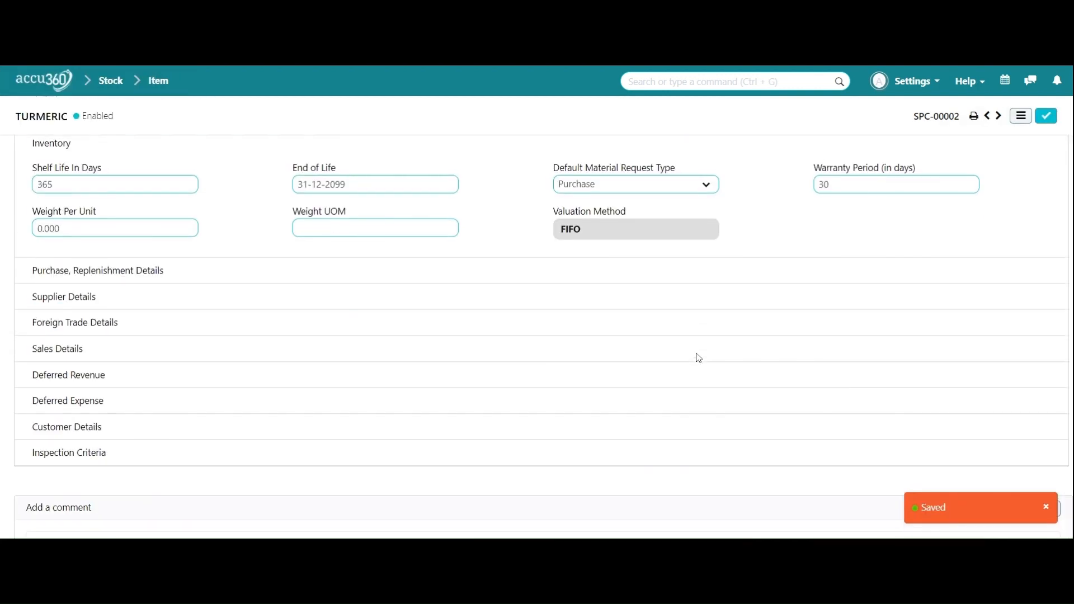
{"action": "scroll", "coordinate": [698, 355], "scroll_direction": "up", "scroll_amount": 5}
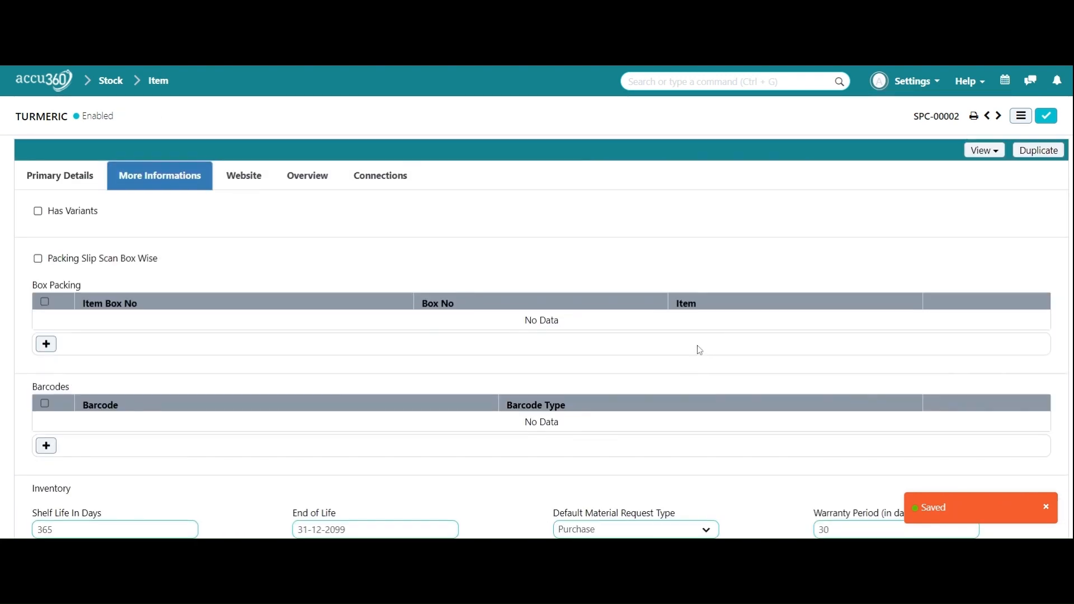
{"action": "left_click", "coordinate": [76, 174]}
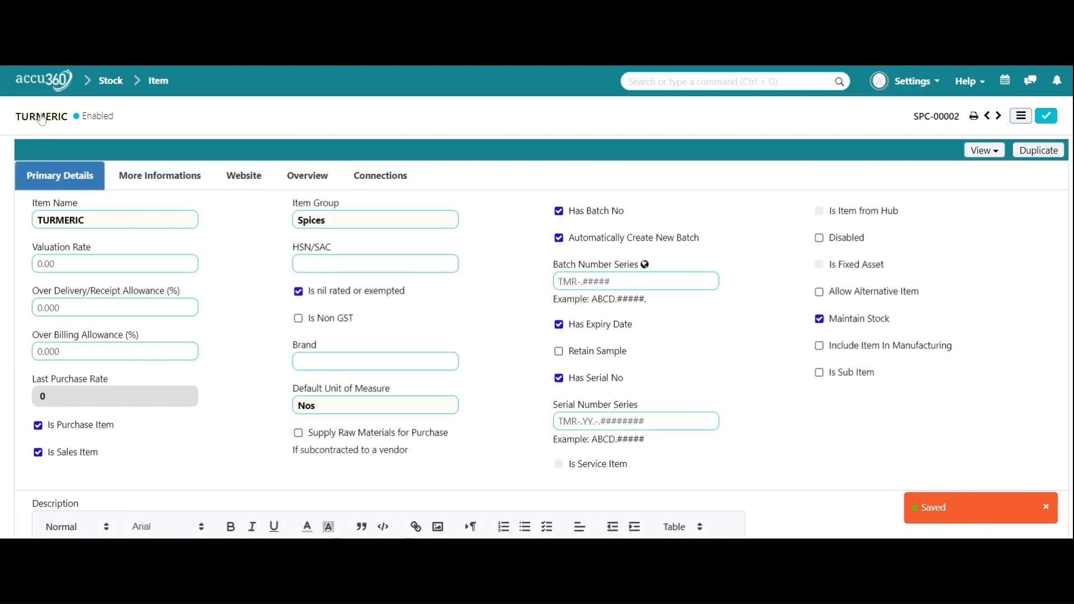
{"action": "left_click", "coordinate": [42, 117]}
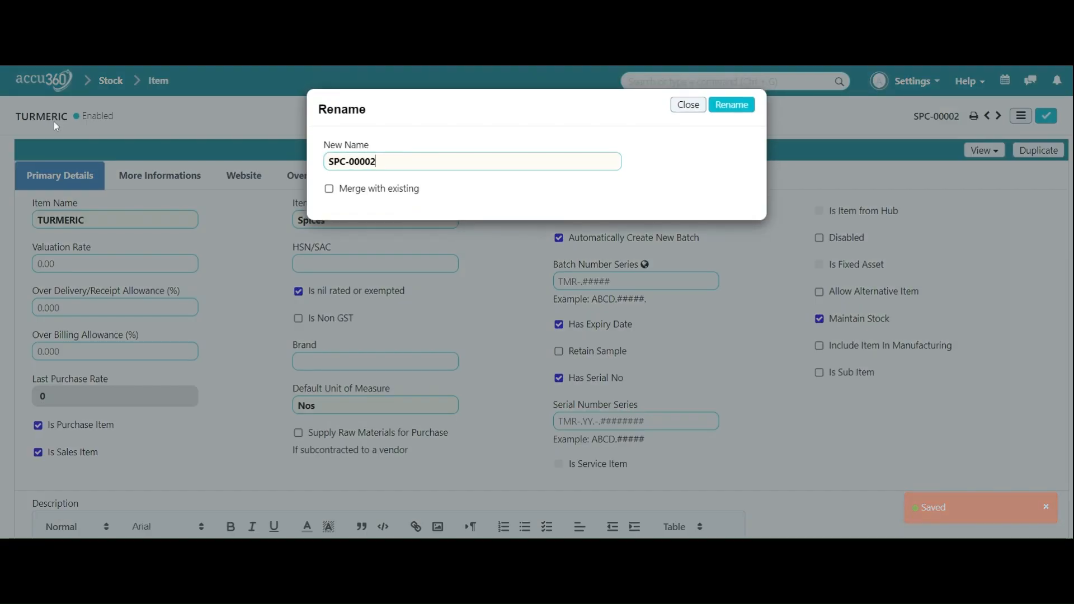
{"action": "left_click", "coordinate": [693, 110]}
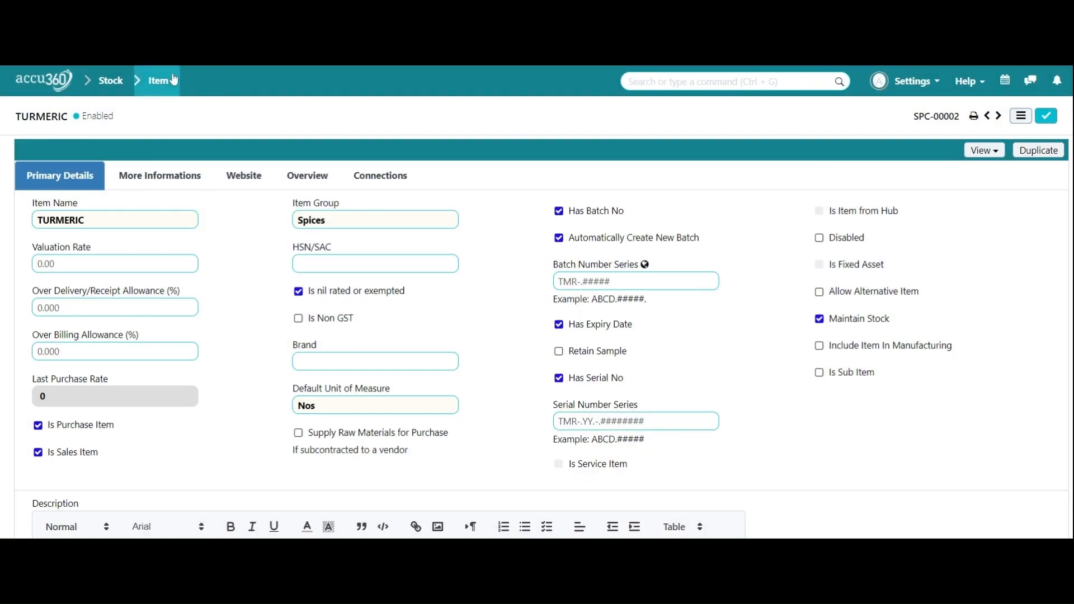
Leave the TURMERIC item and open the Purchase Invoice list by searching for "purchase in"
{"action": "left_click", "coordinate": [152, 80]}
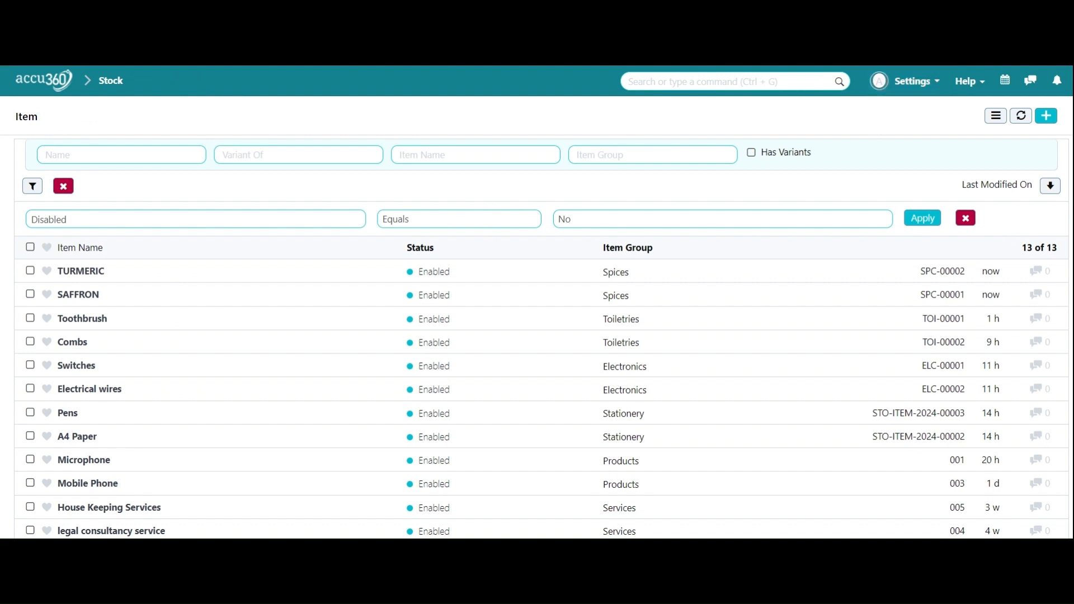
{"action": "left_click", "coordinate": [709, 82]}
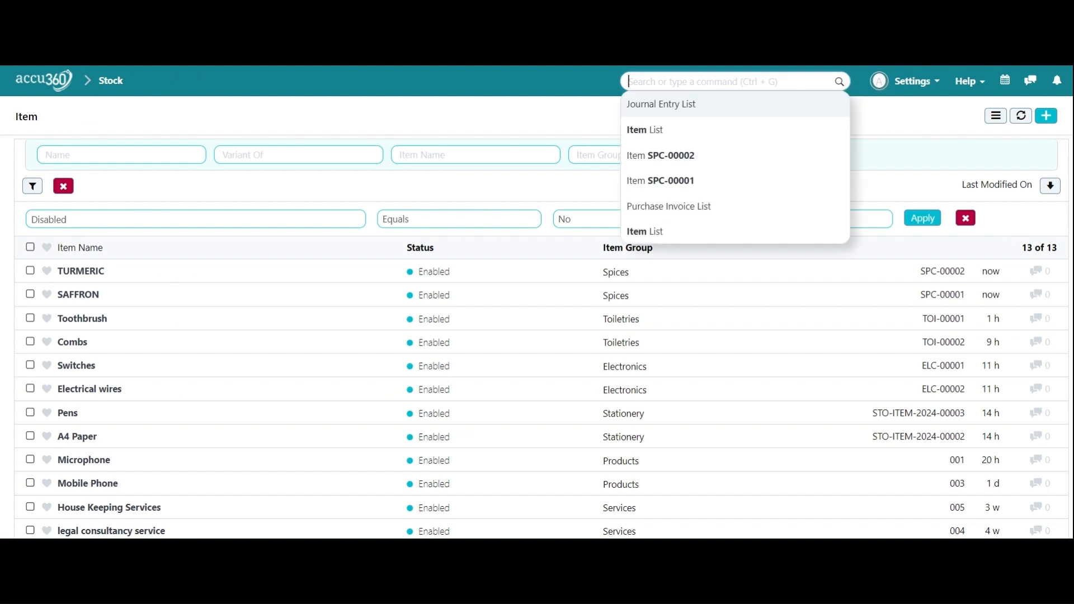
{"action": "type", "text": "p"}
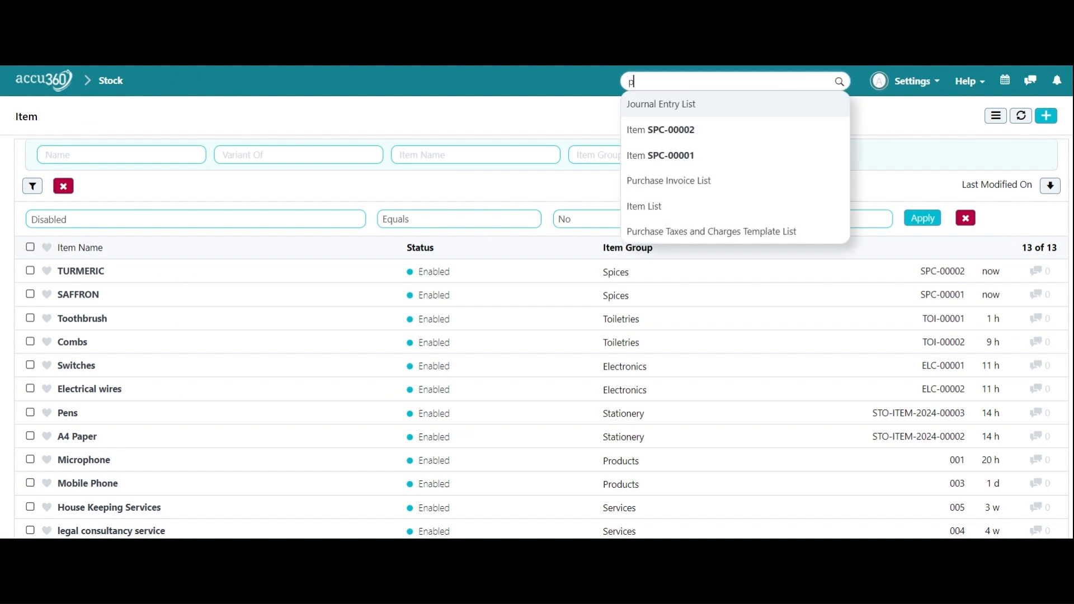
{"action": "key", "text": "BackSpace"}
{"action": "type", "text": "pu"}
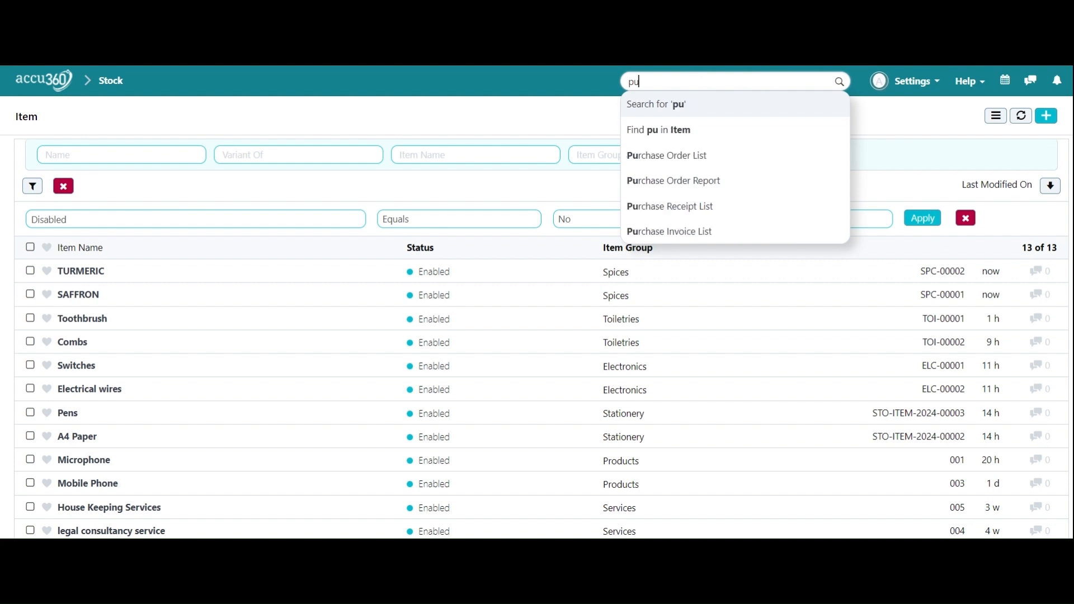
{"action": "type", "text": "rchase"}
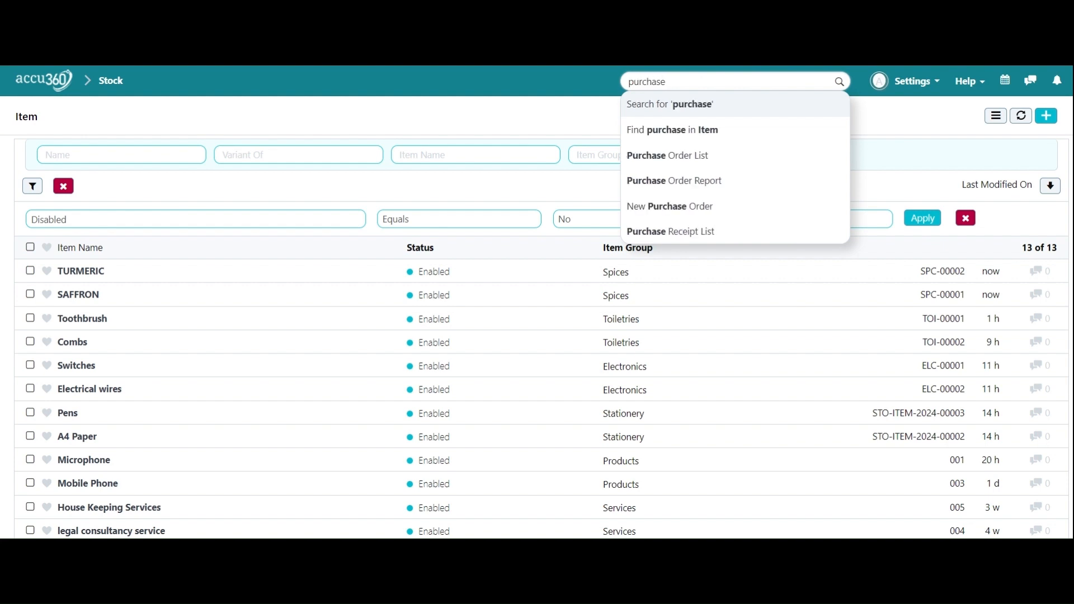
{"action": "type", "text": " in"}
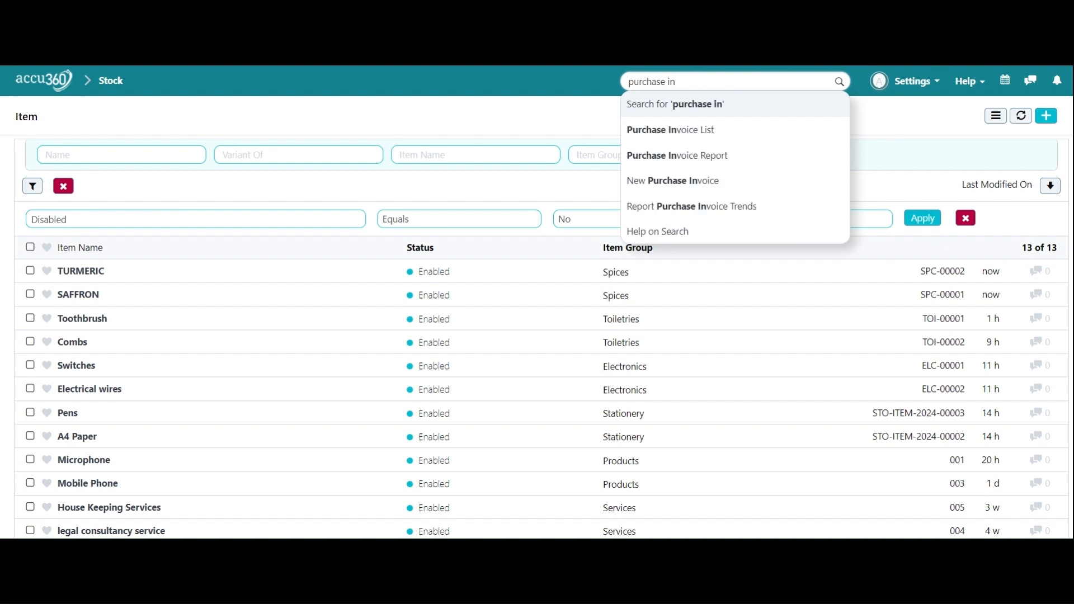
{"action": "key", "text": "Down"}
{"action": "key", "text": "Return"}
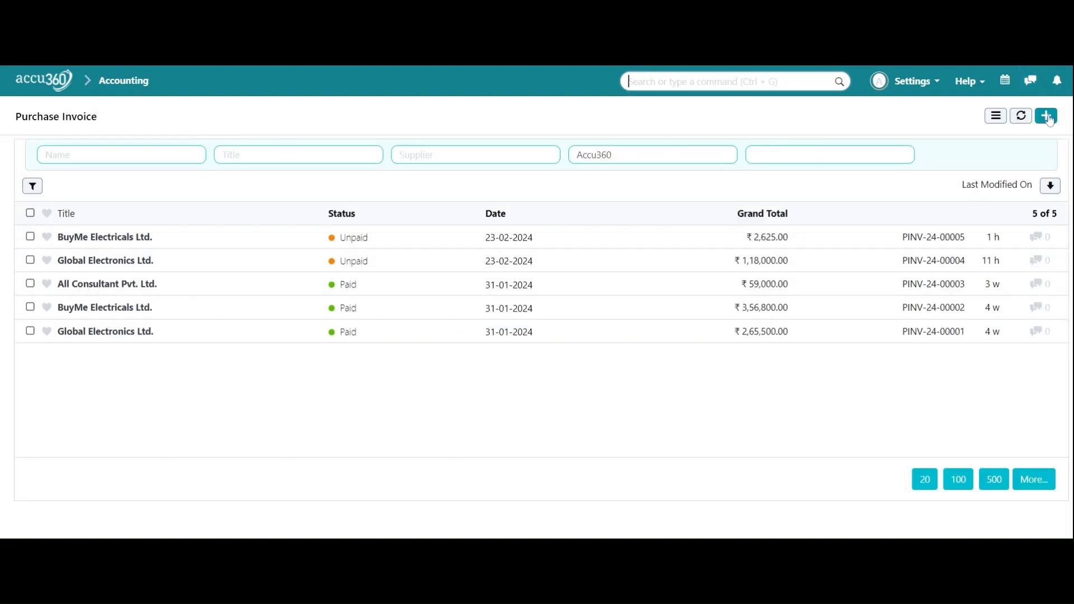
Reload the session and start a new purchase invoice
{"action": "left_click", "coordinate": [892, 81]}
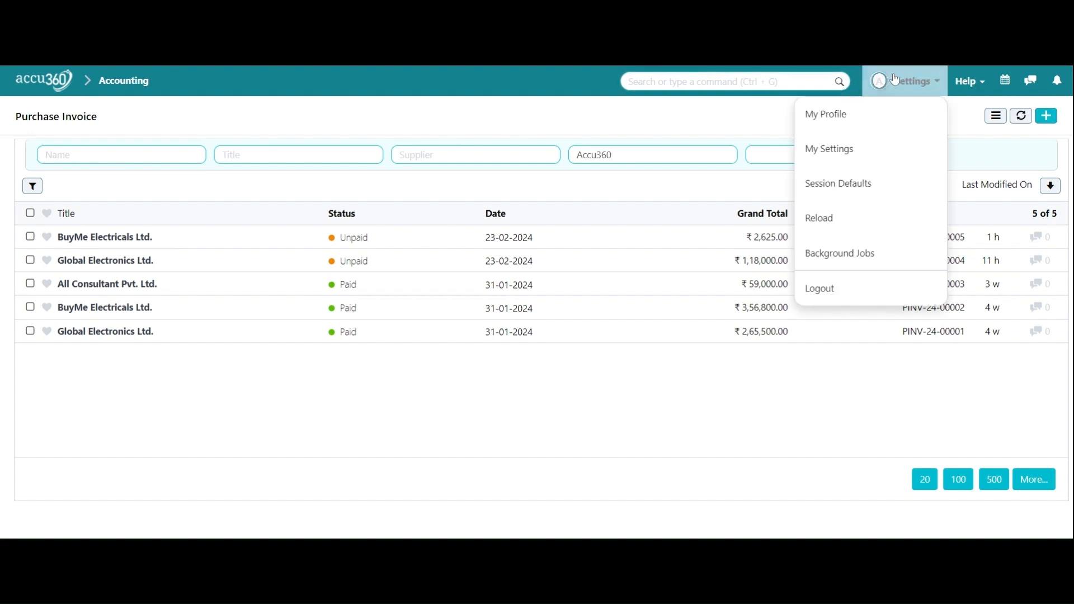
{"action": "left_click", "coordinate": [903, 234]}
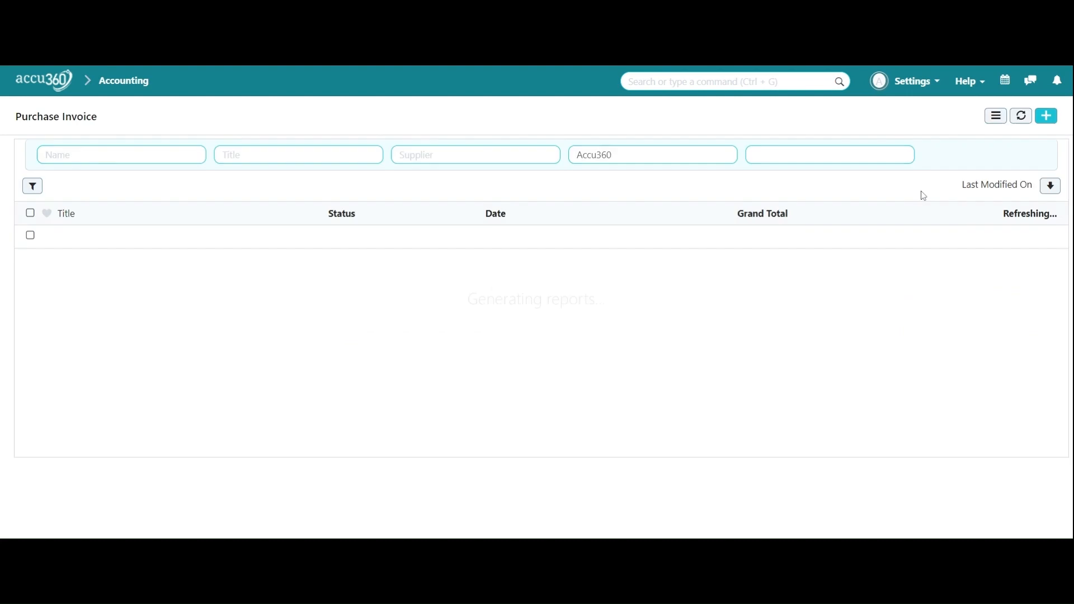
{"action": "left_click", "coordinate": [1033, 116]}
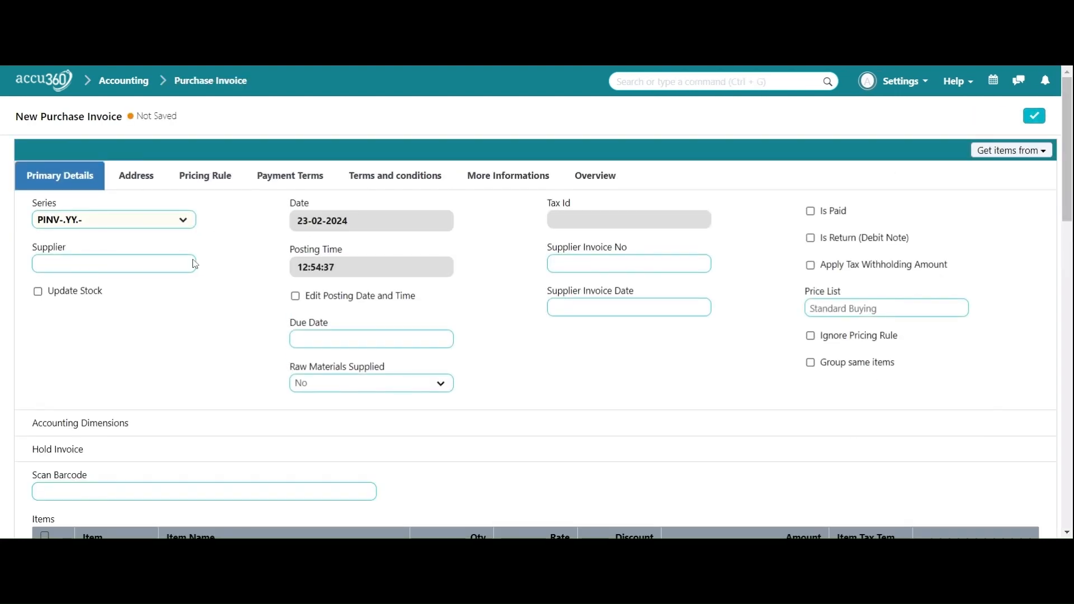
{"action": "left_click", "coordinate": [136, 175]}
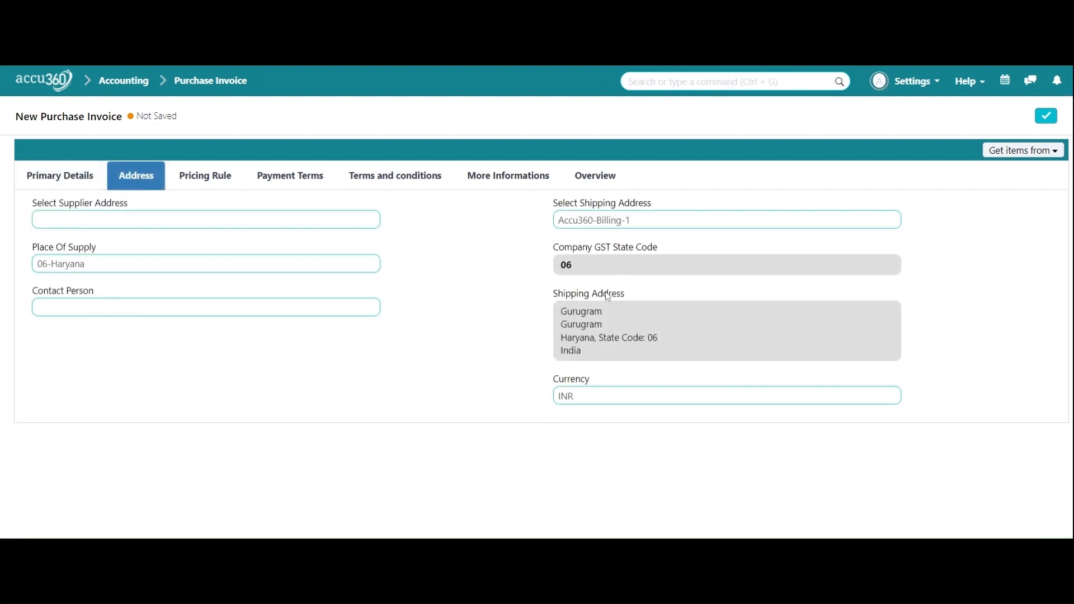
{"action": "left_click", "coordinate": [99, 219]}
{"action": "left_click", "coordinate": [64, 176]}
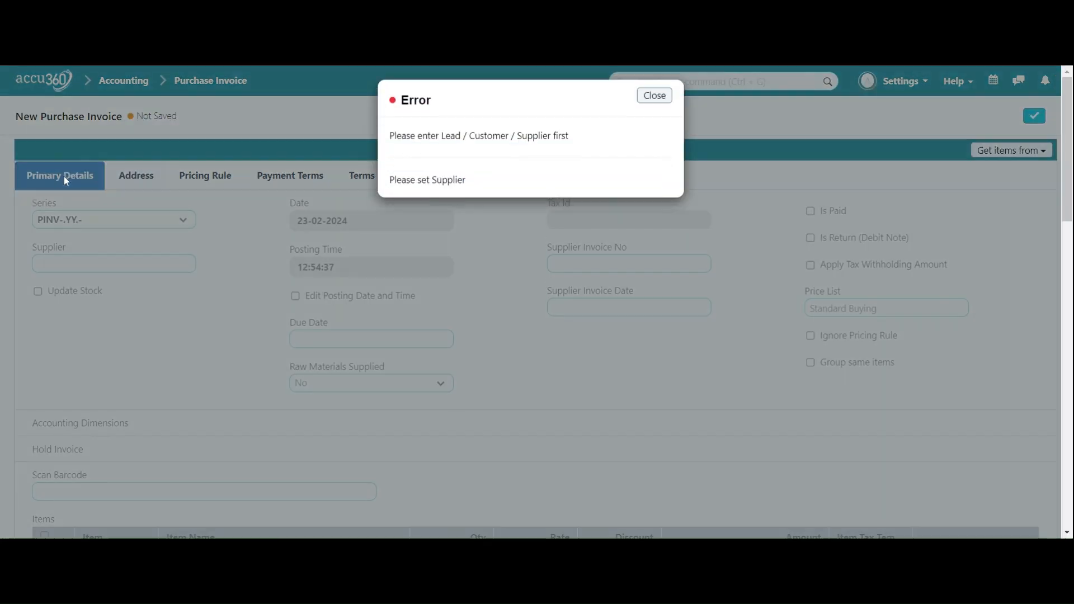
{"action": "left_click", "coordinate": [656, 107]}
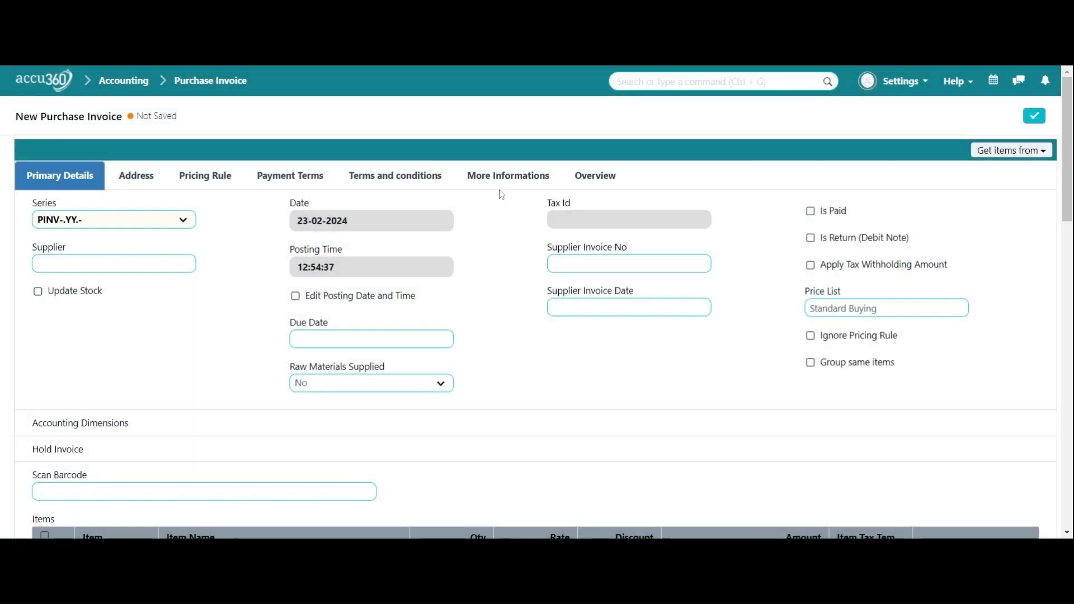
Set the invoice's supplier to Global Electronics Ltd., enable Update Stock and set the accepted warehouse to Gurugram - A3
{"action": "left_click", "coordinate": [166, 262]}
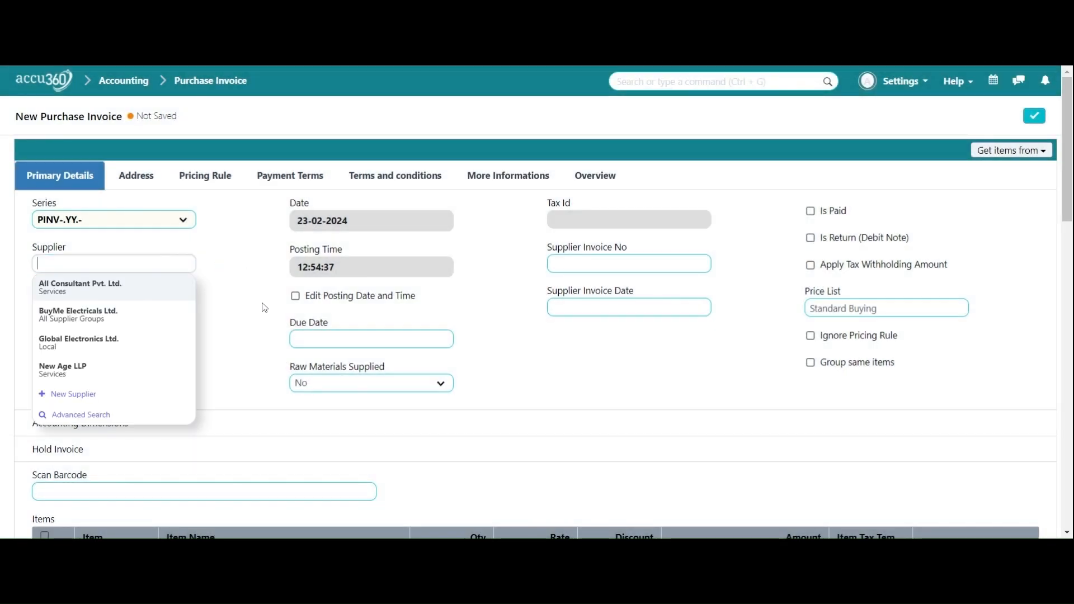
{"action": "left_click", "coordinate": [149, 346]}
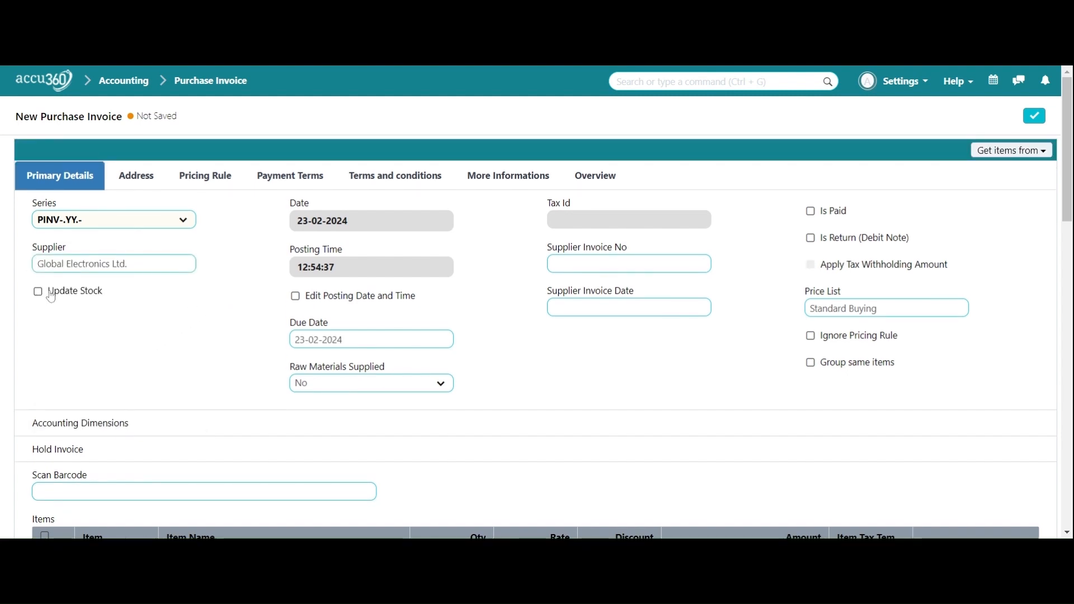
{"action": "left_click", "coordinate": [38, 291]}
{"action": "scroll", "coordinate": [193, 347], "scroll_direction": "down", "scroll_amount": 1}
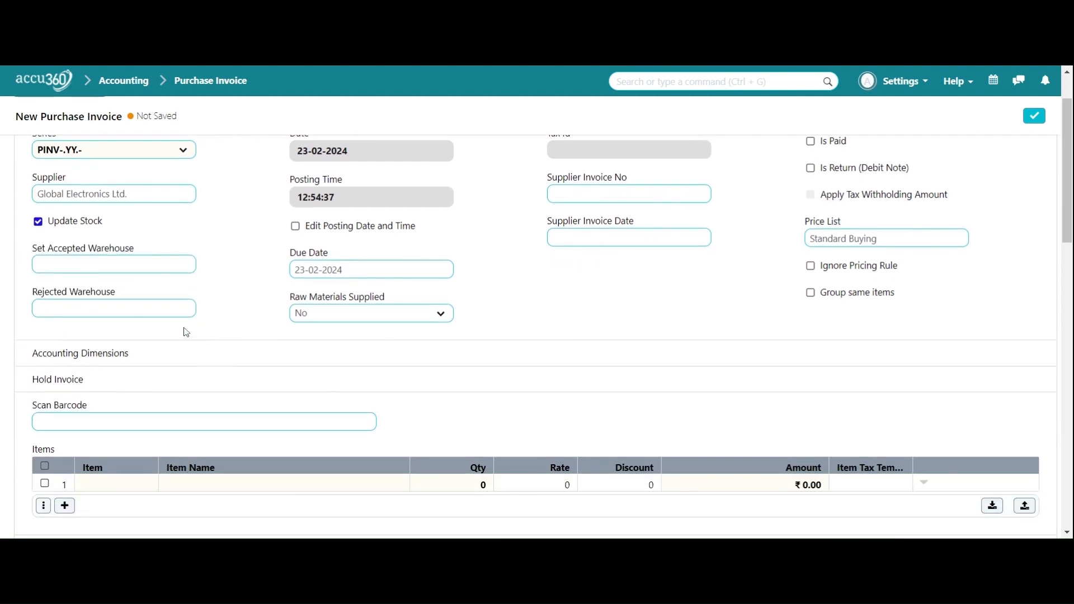
{"action": "left_click", "coordinate": [114, 264]}
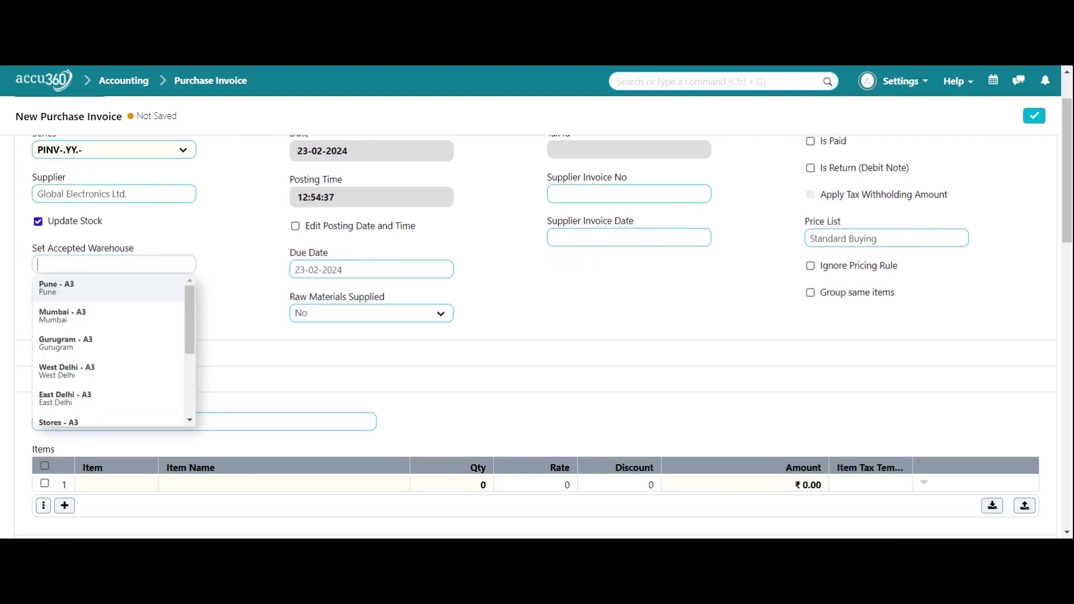
{"action": "left_click", "coordinate": [86, 346]}
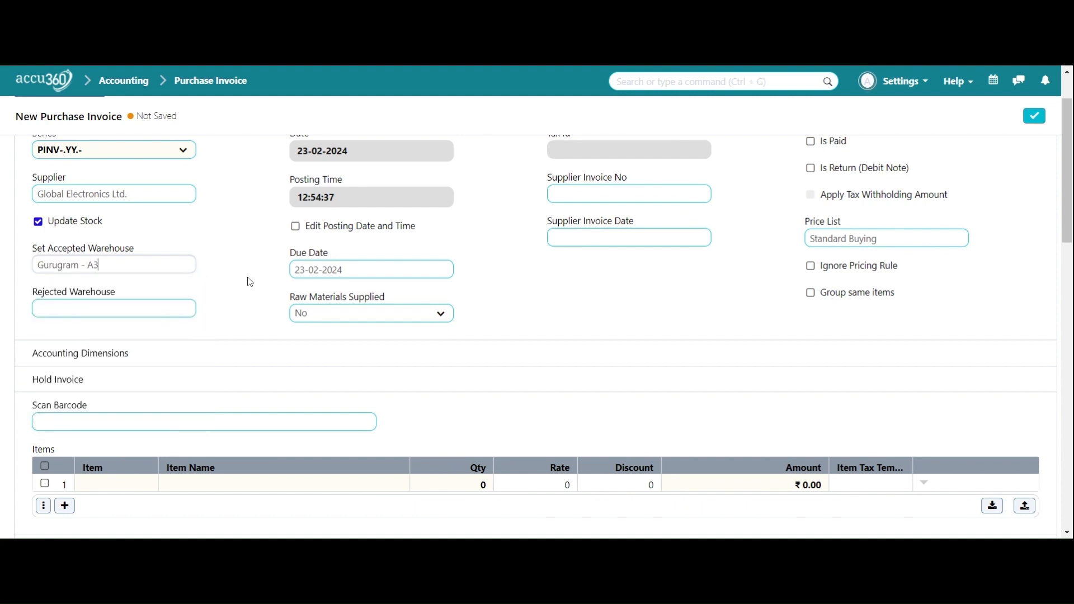
Check the supplier and shipping address details of the invoice, and return to its primary details
{"action": "scroll", "coordinate": [246, 281], "scroll_direction": "up", "scroll_amount": 2}
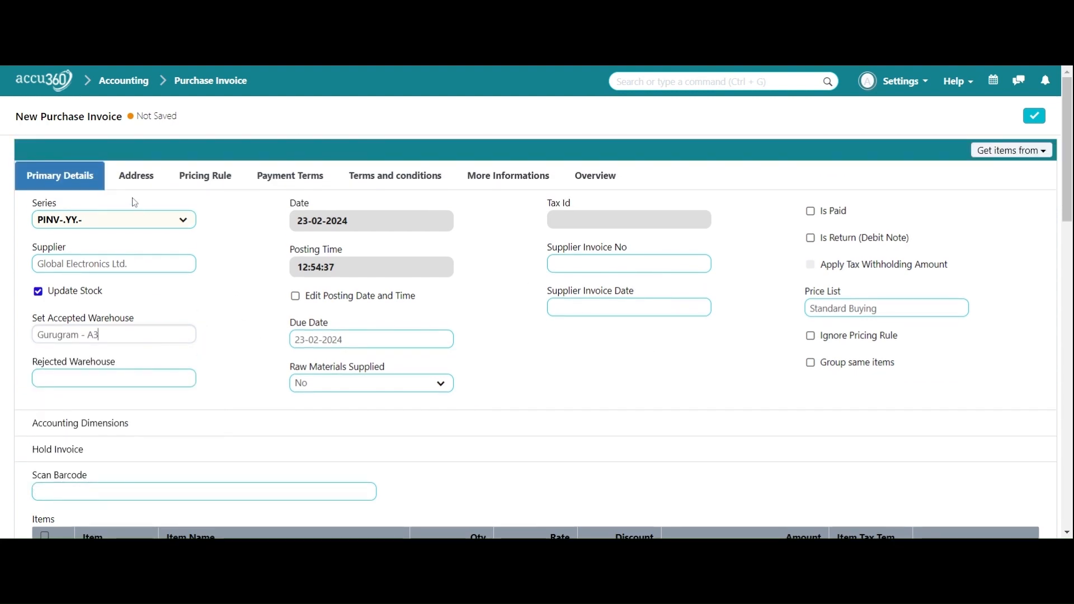
{"action": "left_click", "coordinate": [136, 182]}
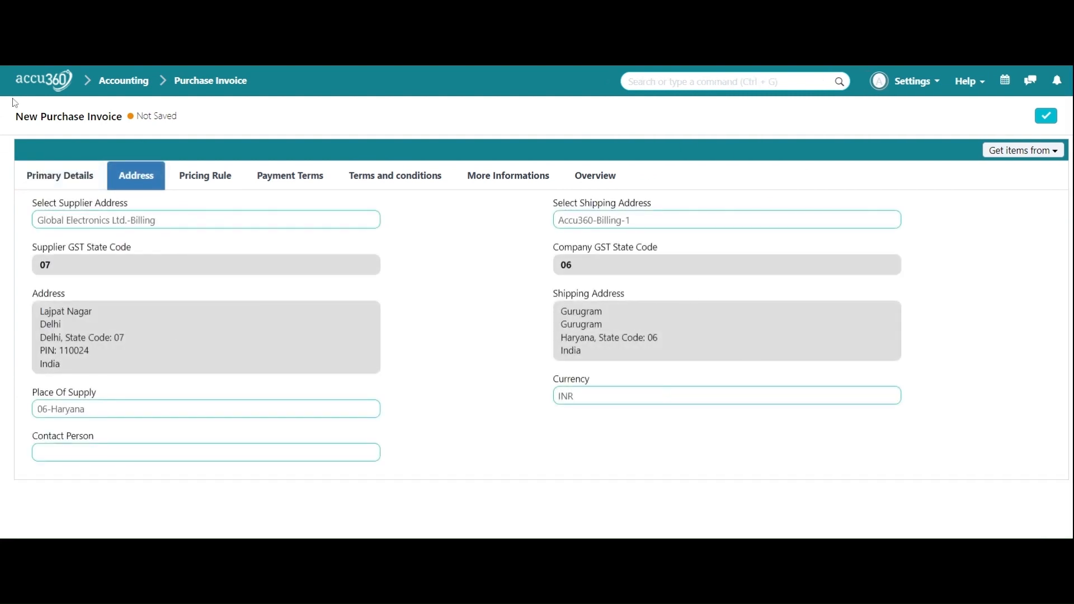
{"action": "left_click", "coordinate": [60, 176]}
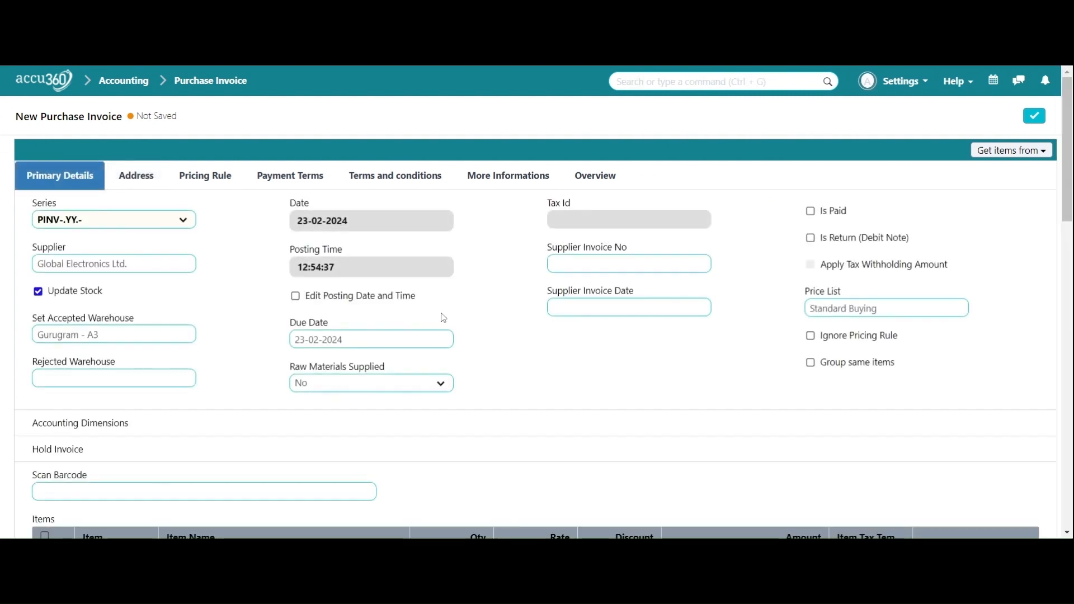
Set the Branch accounting dimension of the purchase invoice to Haryana
{"action": "scroll", "coordinate": [442, 316], "scroll_direction": "down", "scroll_amount": 1}
{"action": "scroll", "coordinate": [441, 317], "scroll_direction": "down", "scroll_amount": 2}
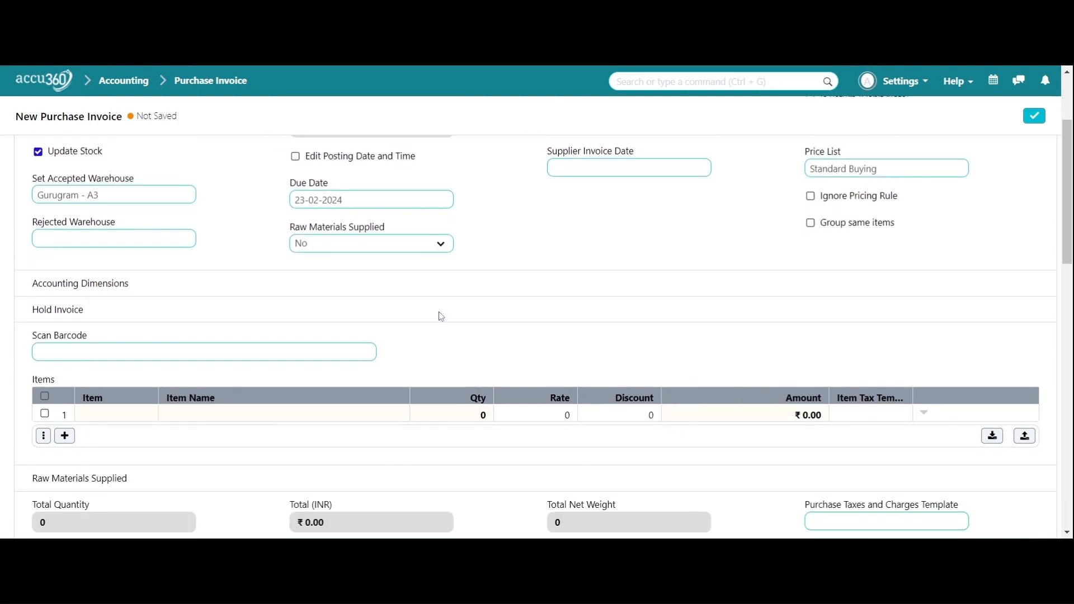
{"action": "scroll", "coordinate": [438, 313], "scroll_direction": "up", "scroll_amount": 2}
{"action": "scroll", "coordinate": [439, 309], "scroll_direction": "up", "scroll_amount": 1}
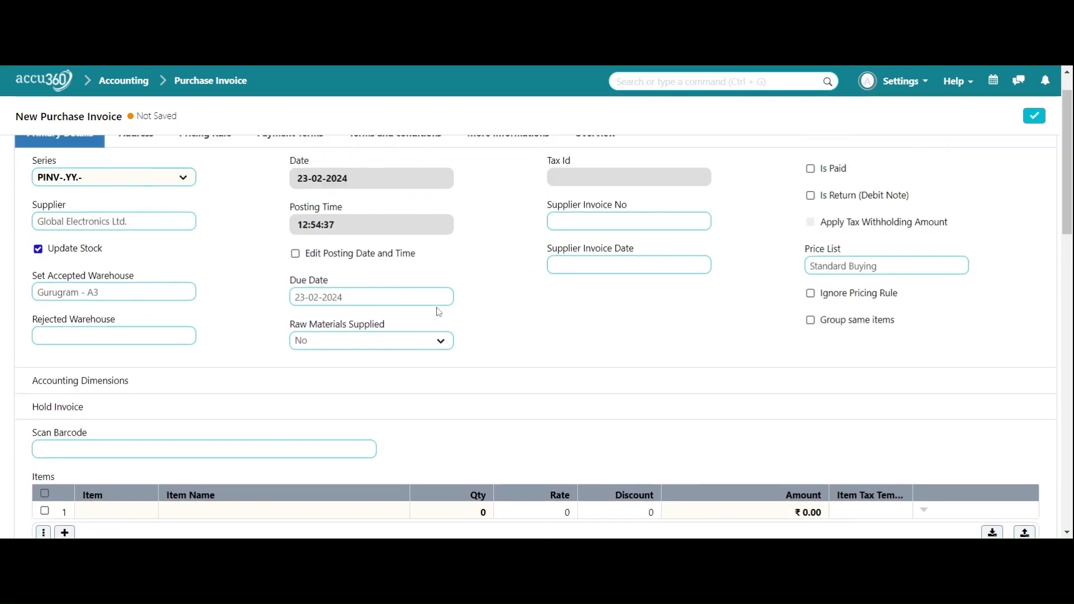
{"action": "scroll", "coordinate": [412, 336], "scroll_direction": "down", "scroll_amount": 1}
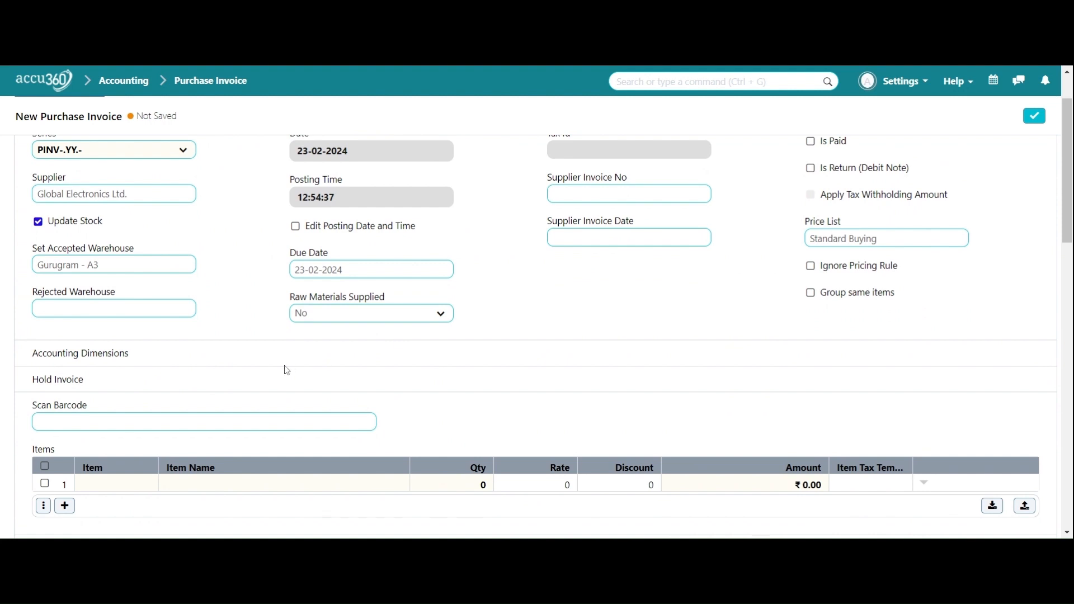
{"action": "left_click", "coordinate": [272, 353]}
{"action": "left_click", "coordinate": [487, 395]}
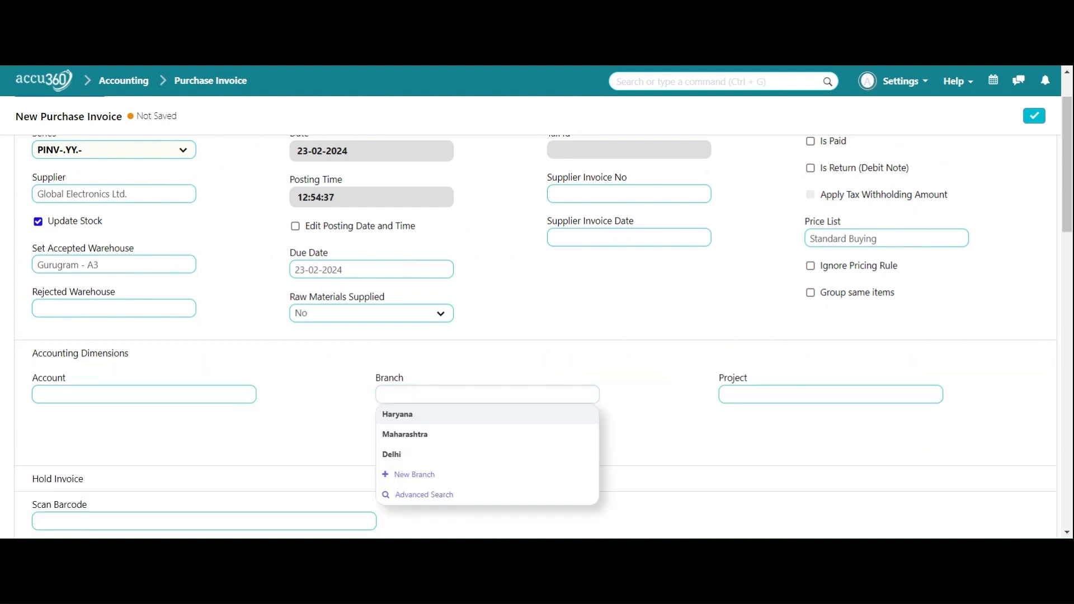
{"action": "left_click", "coordinate": [428, 420]}
Add the SAFFRON item (SPC-00001) to the first row of the invoice's items table
{"action": "scroll", "coordinate": [477, 324], "scroll_direction": "down", "scroll_amount": 4}
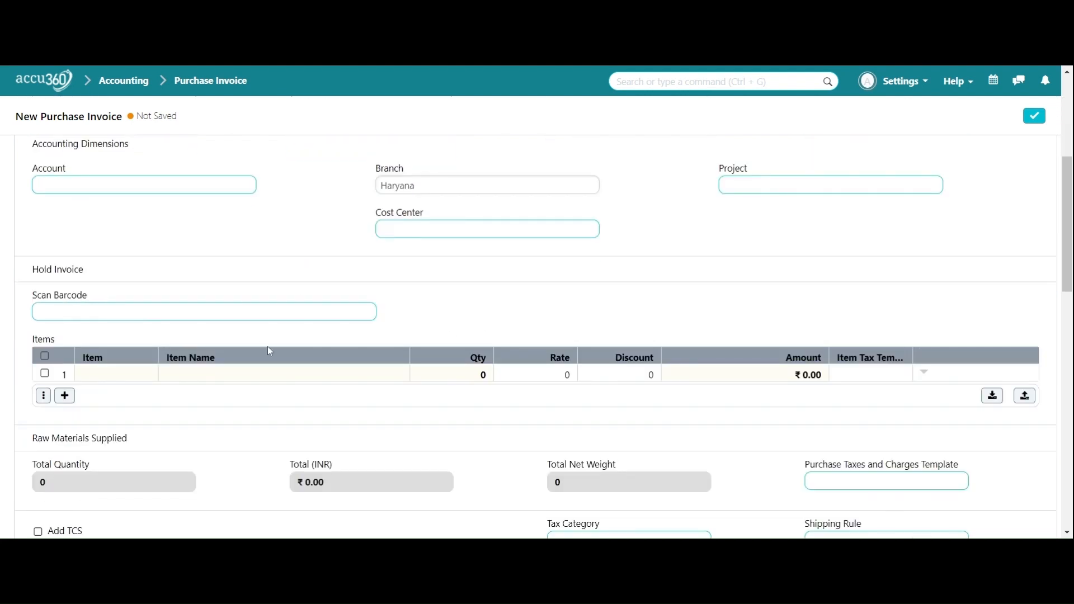
{"action": "left_click", "coordinate": [115, 373]}
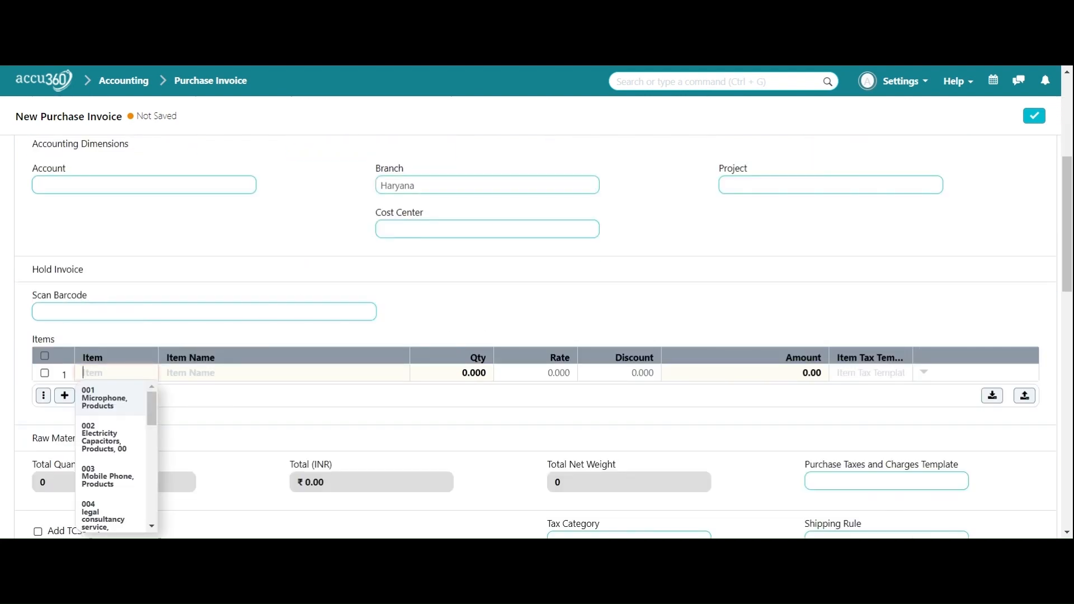
{"action": "type", "text": "saff"}
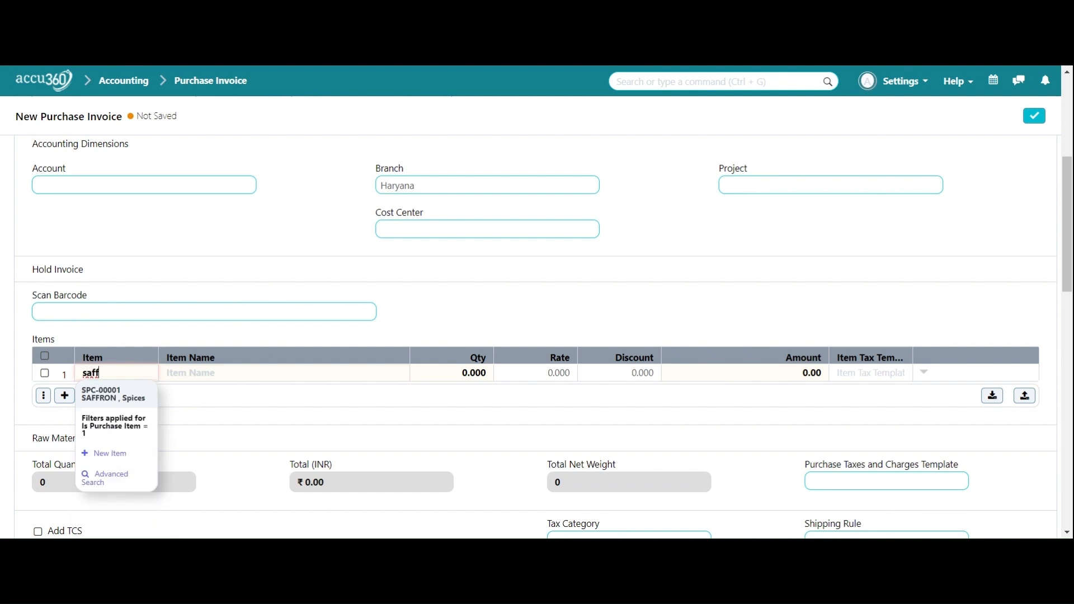
{"action": "left_click", "coordinate": [124, 396]}
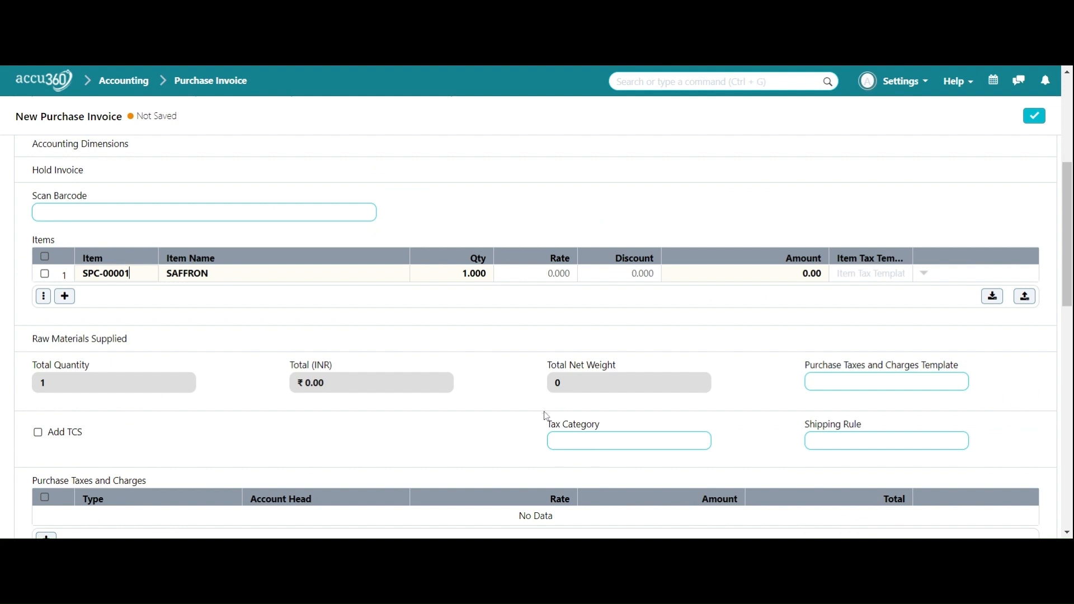
Set the SAFFRON row's quantity to 50 and its rate to 300
{"action": "scroll", "coordinate": [549, 419], "scroll_direction": "down", "scroll_amount": 6}
{"action": "scroll", "coordinate": [549, 398], "scroll_direction": "up", "scroll_amount": 3}
{"action": "scroll", "coordinate": [552, 392], "scroll_direction": "up", "scroll_amount": 2}
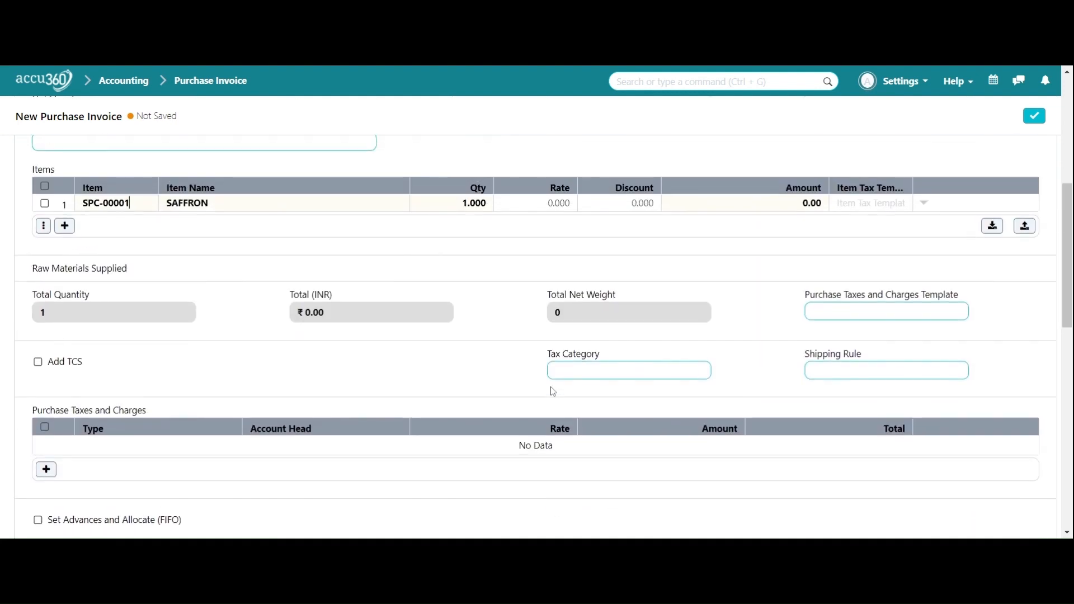
{"action": "left_click", "coordinate": [474, 203]}
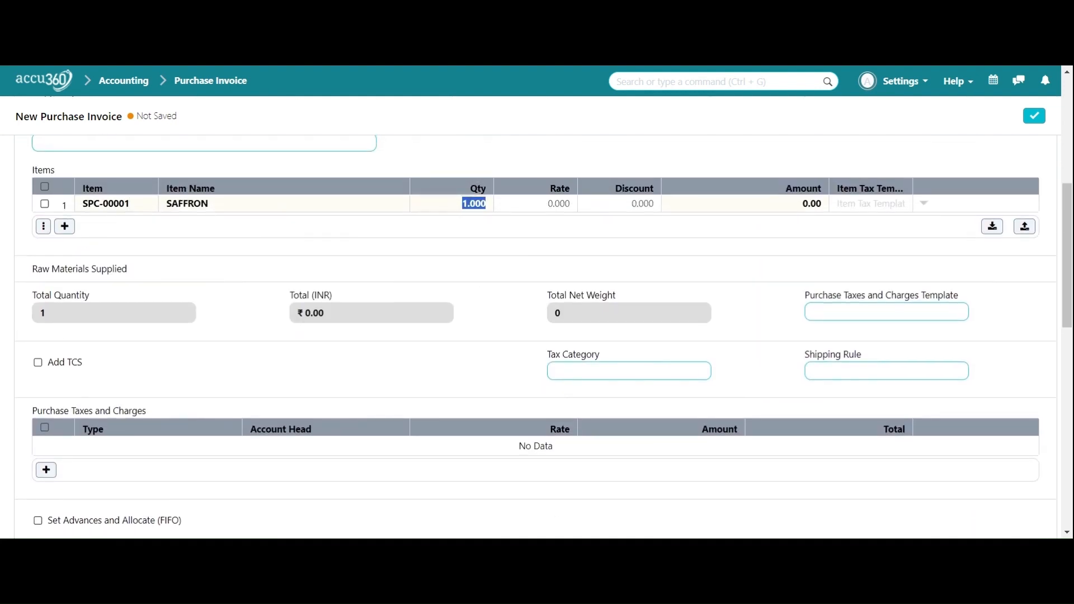
{"action": "scroll", "coordinate": [478, 244], "scroll_direction": "up", "scroll_amount": 1}
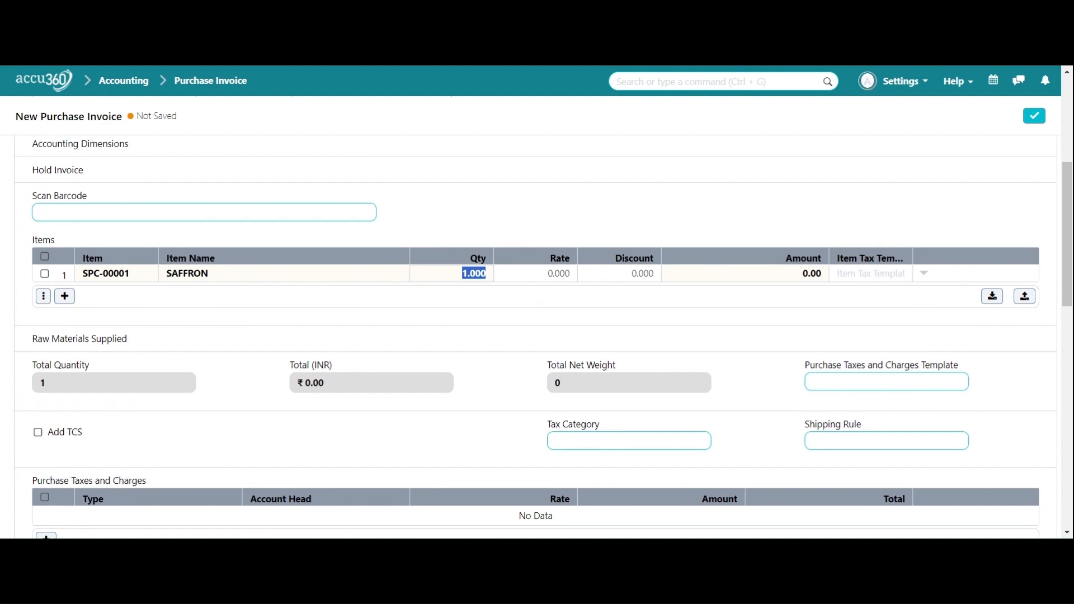
{"action": "type", "text": "50"}
{"action": "left_click", "coordinate": [794, 344]}
{"action": "left_click", "coordinate": [548, 273]}
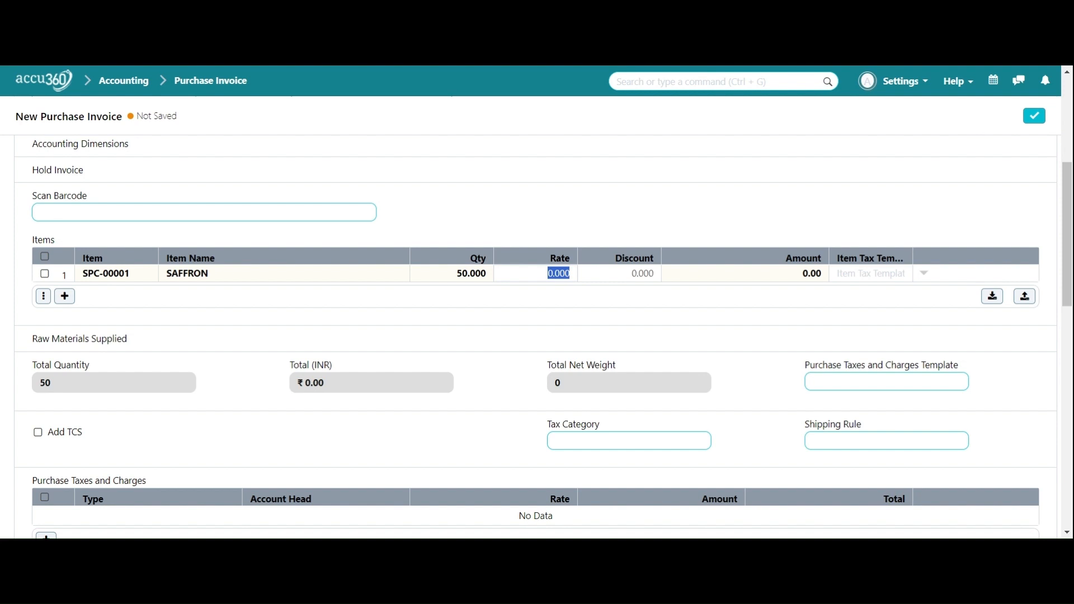
{"action": "type", "text": "3"}
{"action": "left_click", "coordinate": [875, 204]}
{"action": "scroll", "coordinate": [1061, 266], "scroll_direction": "down", "scroll_amount": 1}
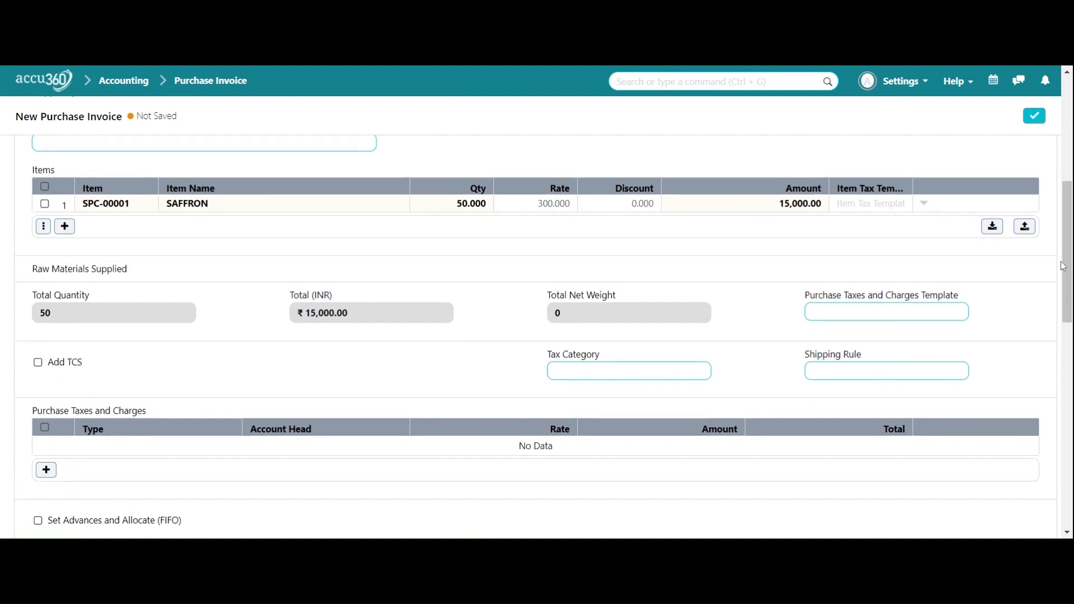
{"action": "scroll", "coordinate": [1061, 267], "scroll_direction": "up", "scroll_amount": 1}
{"action": "scroll", "coordinate": [945, 316], "scroll_direction": "down", "scroll_amount": 2}
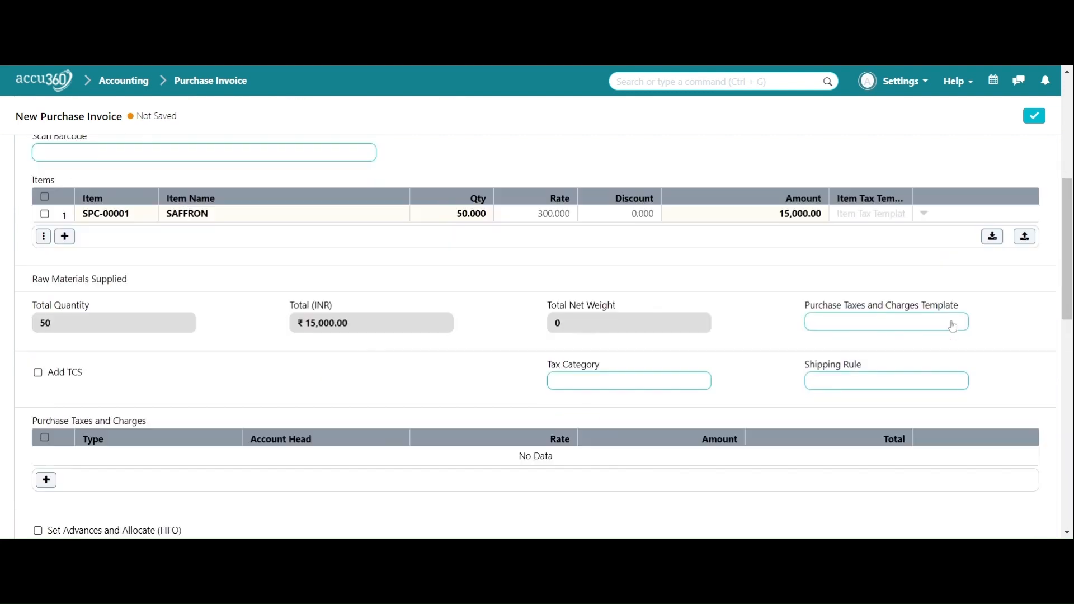
Check the totals, taxes and advances sections of the purchase invoice, and save the invoice as a draft
{"action": "scroll", "coordinate": [954, 324], "scroll_direction": "down", "scroll_amount": 2}
{"action": "scroll", "coordinate": [953, 323], "scroll_direction": "down", "scroll_amount": 2}
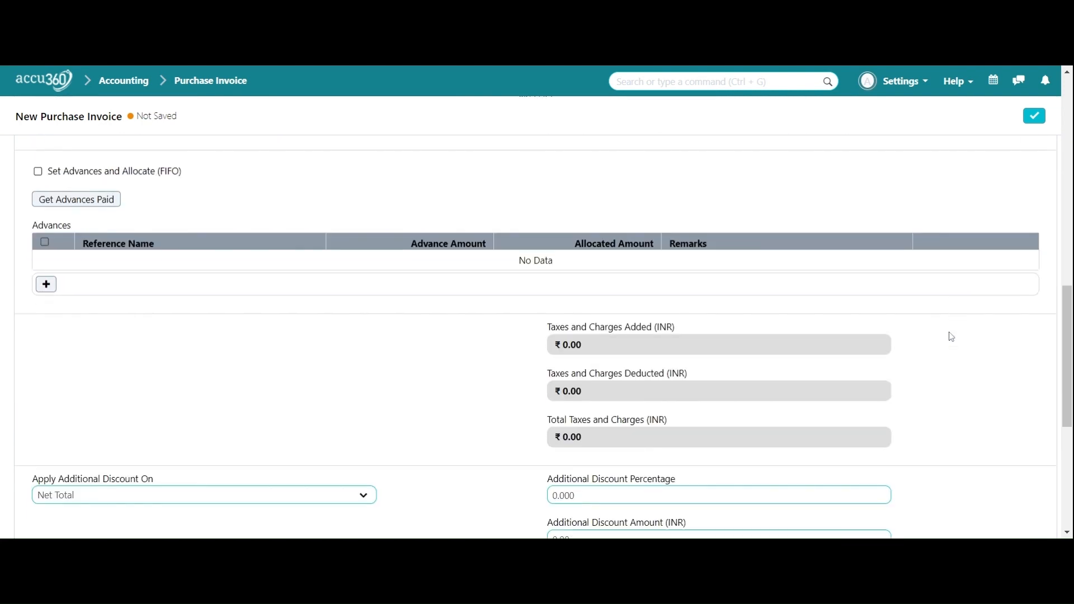
{"action": "scroll", "coordinate": [944, 343], "scroll_direction": "down", "scroll_amount": 5}
{"action": "scroll", "coordinate": [917, 352], "scroll_direction": "up", "scroll_amount": 12}
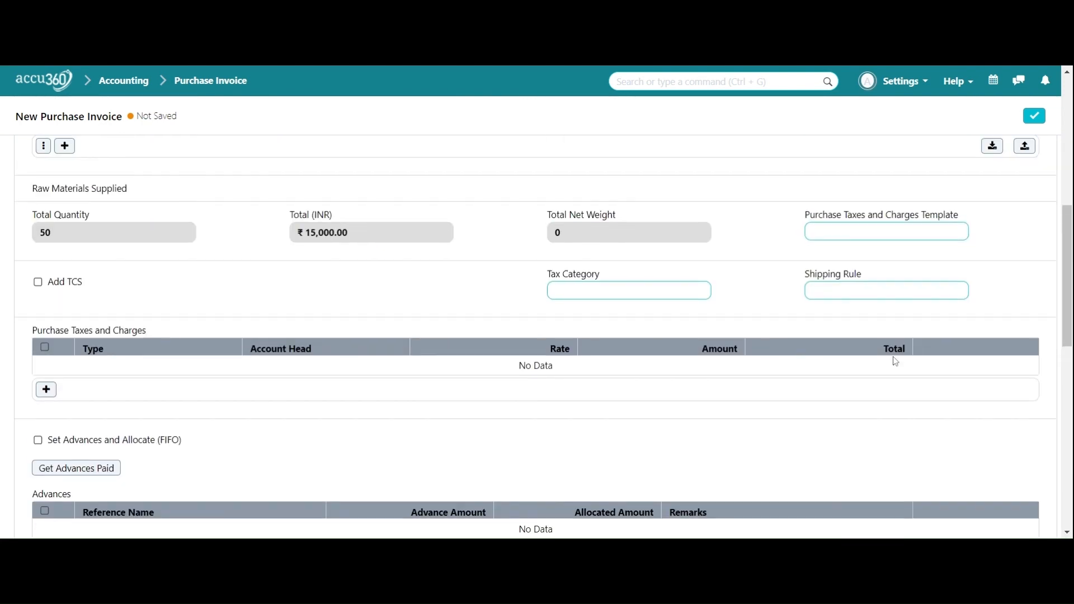
{"action": "scroll", "coordinate": [899, 354], "scroll_direction": "up", "scroll_amount": 3}
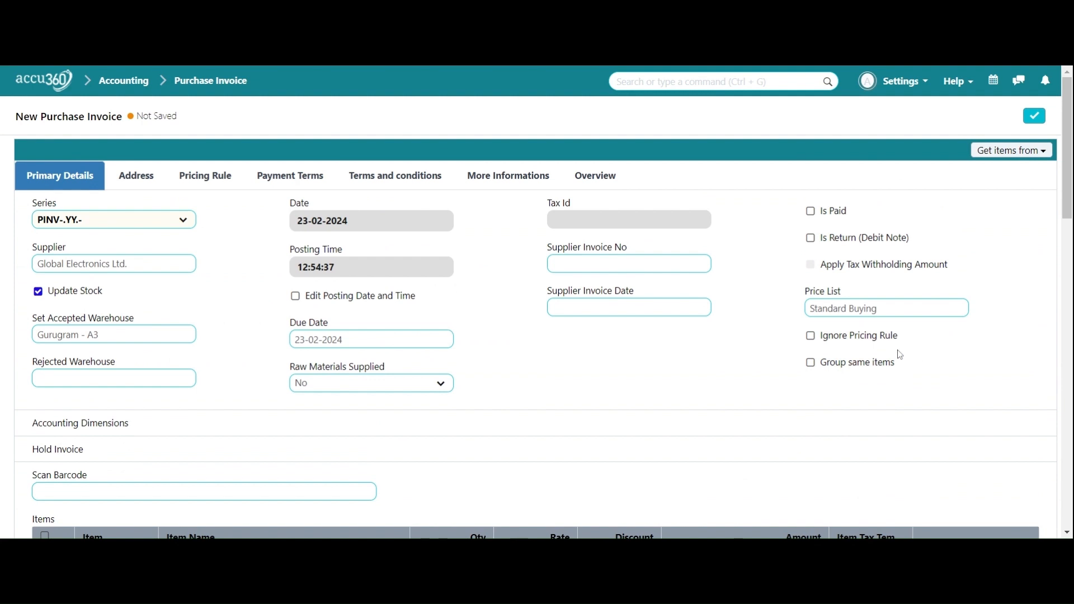
{"action": "left_click", "coordinate": [1031, 124]}
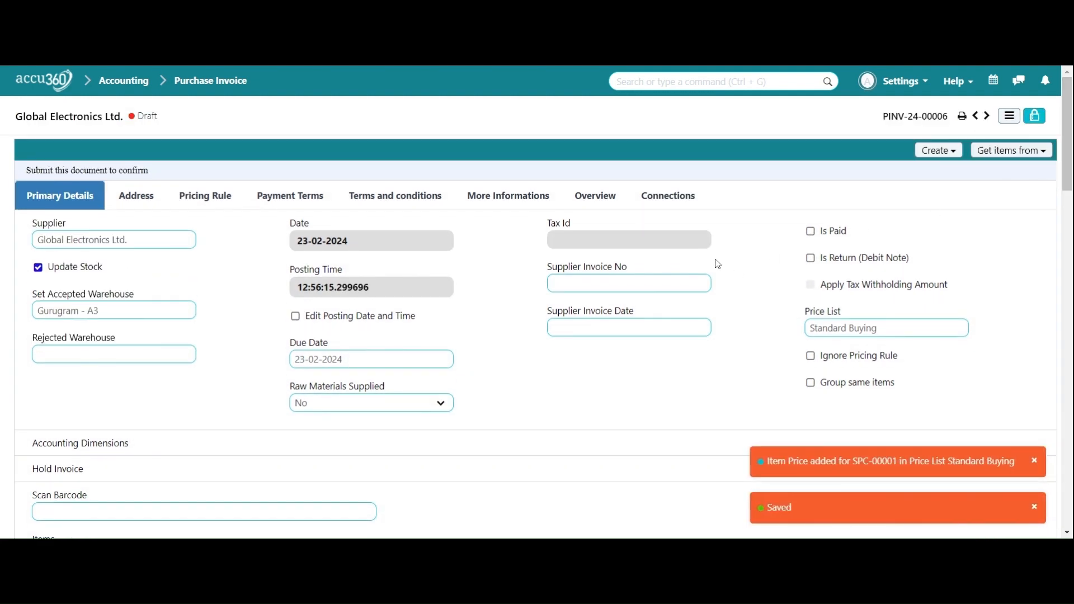
Submit the saved purchase invoice permanently and dismiss the message listing the created serial numbers
{"action": "scroll", "coordinate": [718, 263], "scroll_direction": "down", "scroll_amount": 5}
{"action": "scroll", "coordinate": [727, 263], "scroll_direction": "up", "scroll_amount": 5}
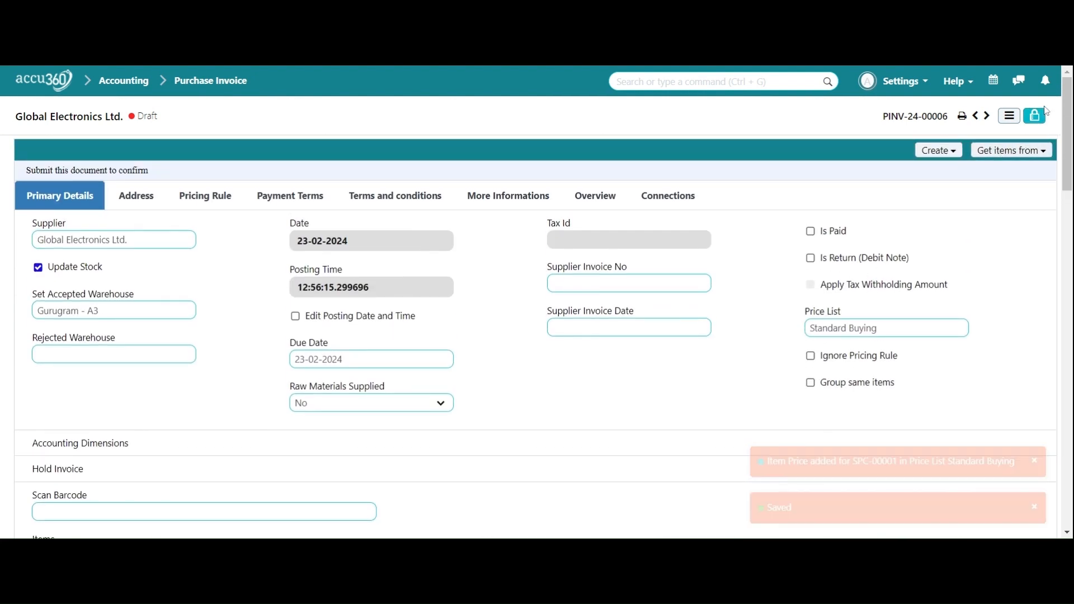
{"action": "left_click", "coordinate": [1035, 117]}
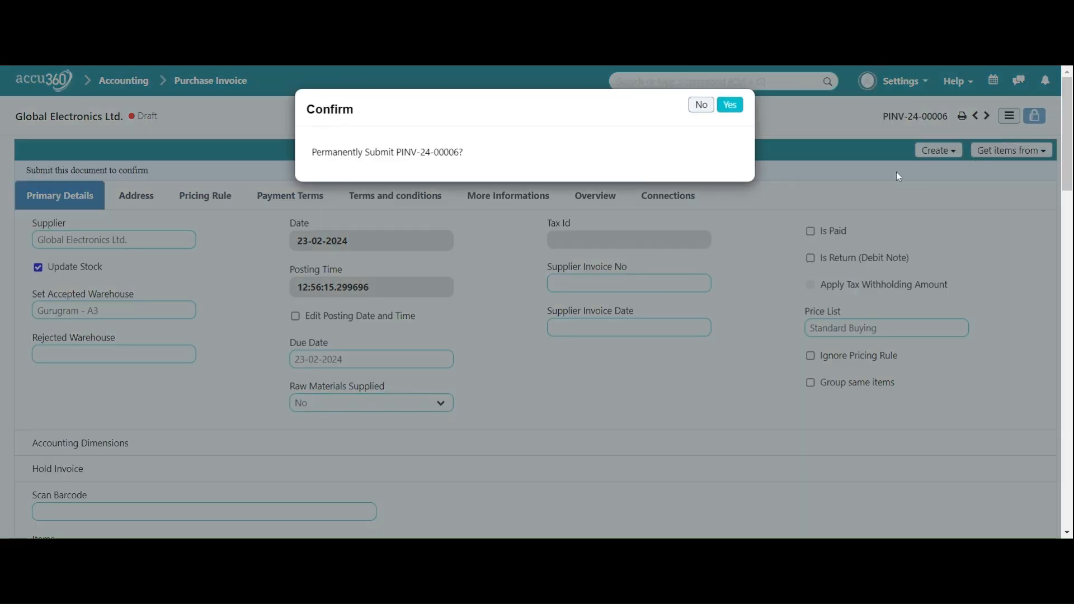
{"action": "left_click", "coordinate": [730, 104]}
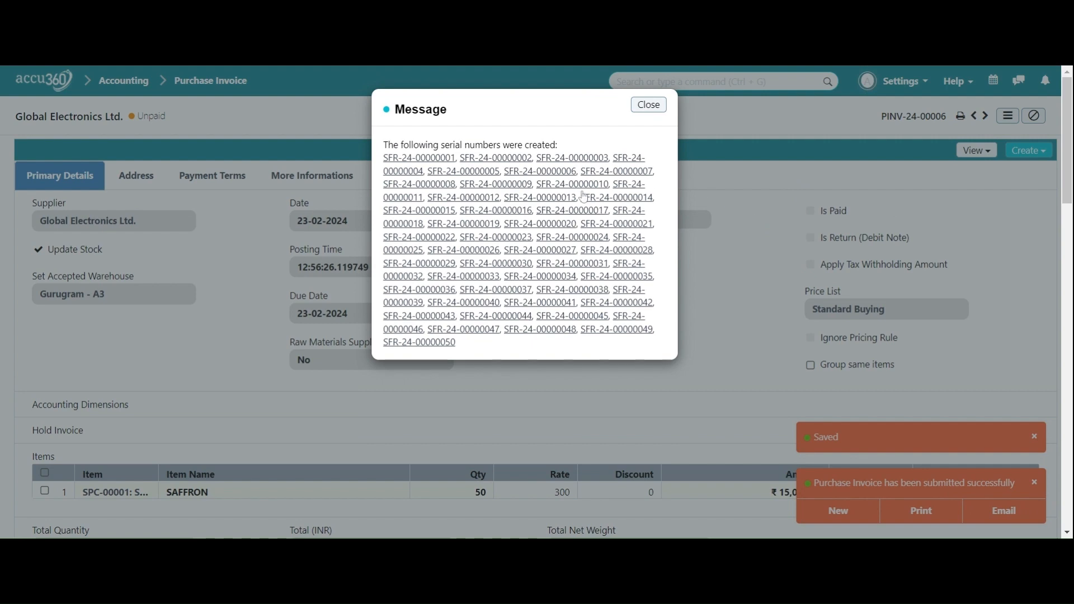
{"action": "scroll", "coordinate": [584, 195], "scroll_direction": "down", "scroll_amount": 1}
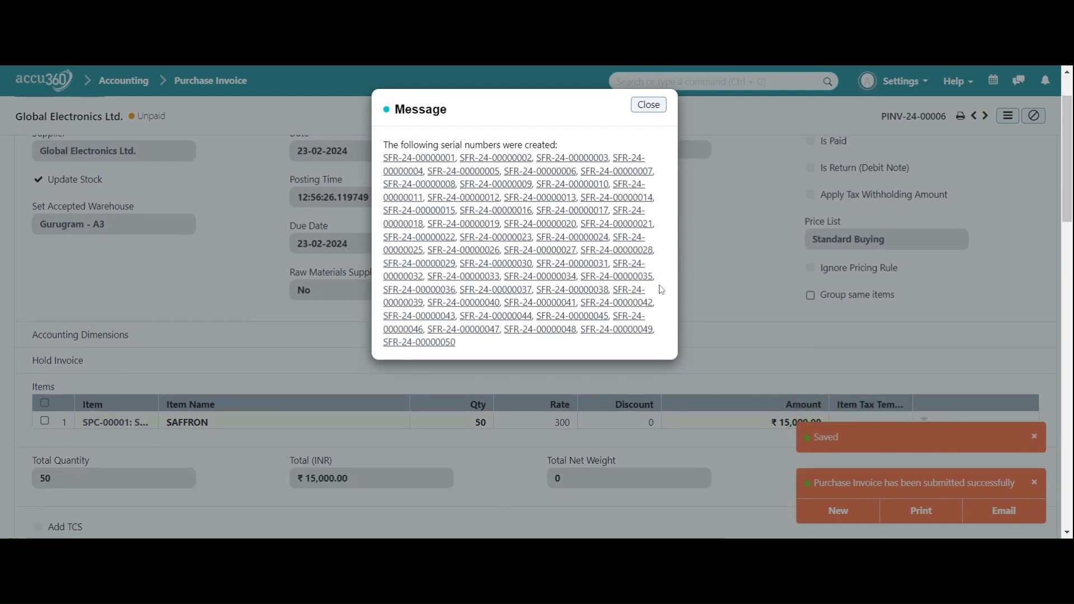
{"action": "left_click", "coordinate": [650, 105]}
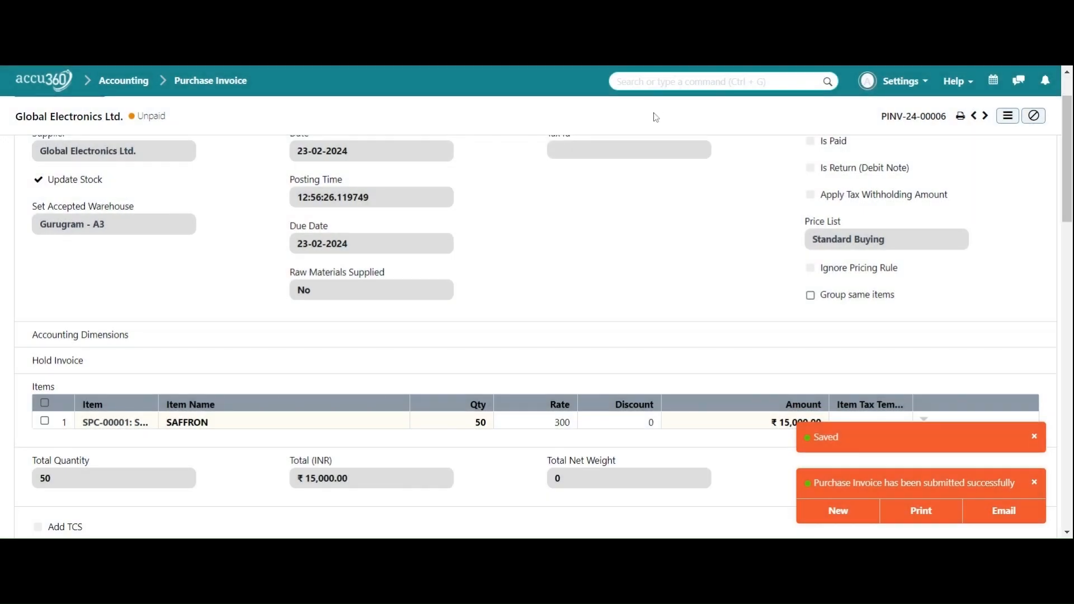
Examine the batch number and serial numbers in the SAFFRON row's additional information on the submitted invoice, and close the row
{"action": "scroll", "coordinate": [655, 117], "scroll_direction": "down", "scroll_amount": 3}
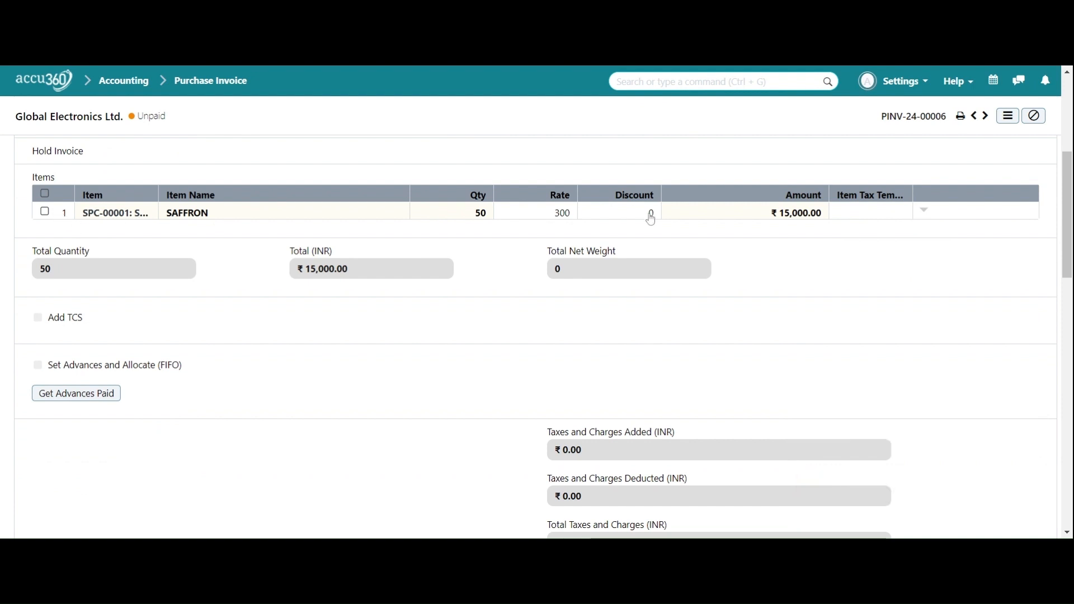
{"action": "left_click", "coordinate": [72, 216]}
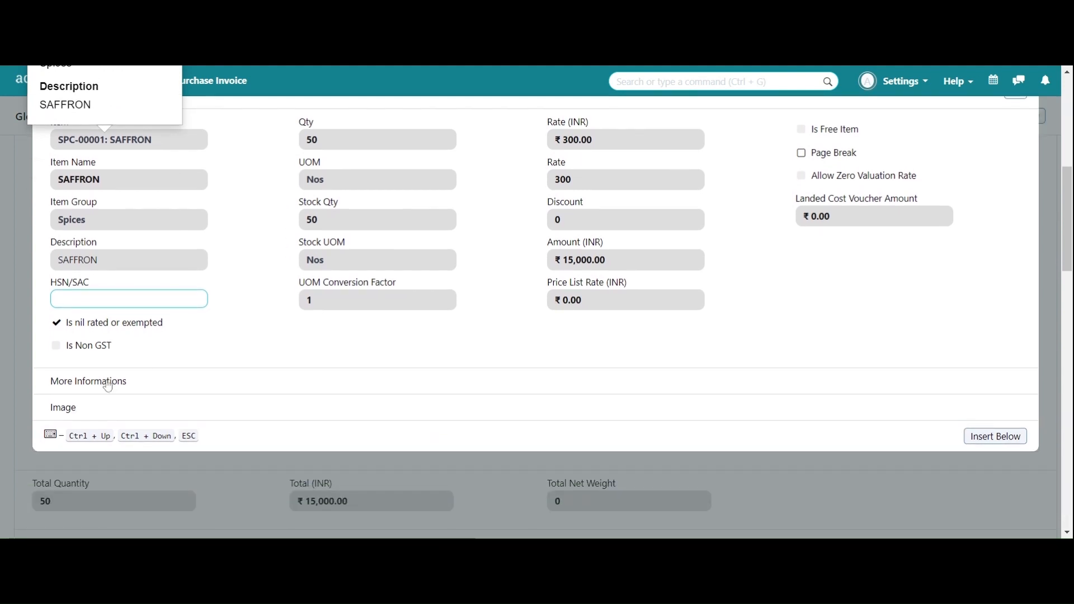
{"action": "left_click", "coordinate": [108, 386]}
{"action": "scroll", "coordinate": [350, 330], "scroll_direction": "down", "scroll_amount": 1}
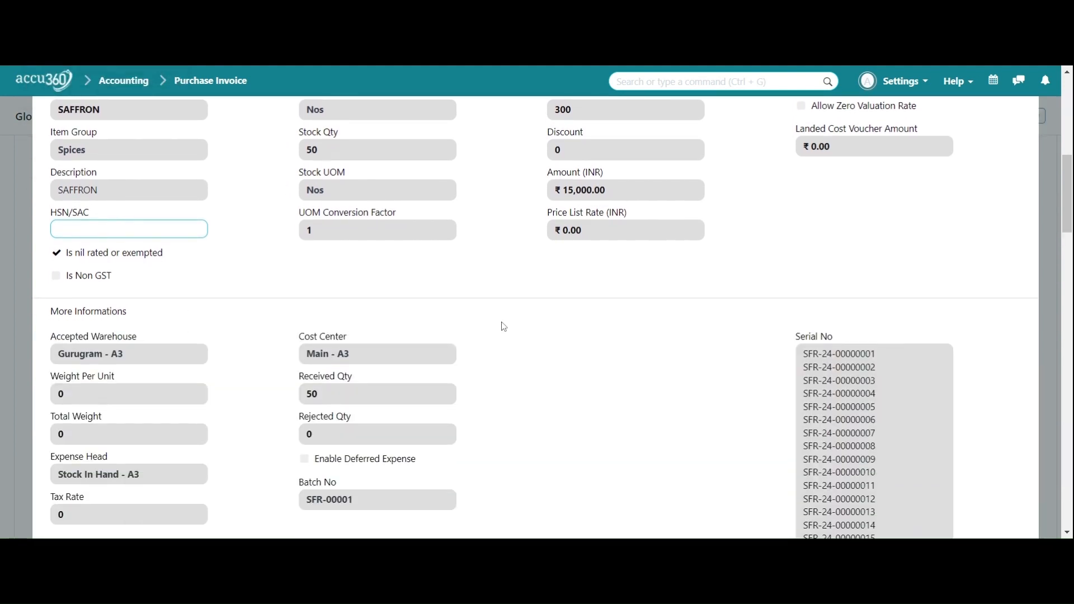
{"action": "scroll", "coordinate": [903, 316], "scroll_direction": "down", "scroll_amount": 2}
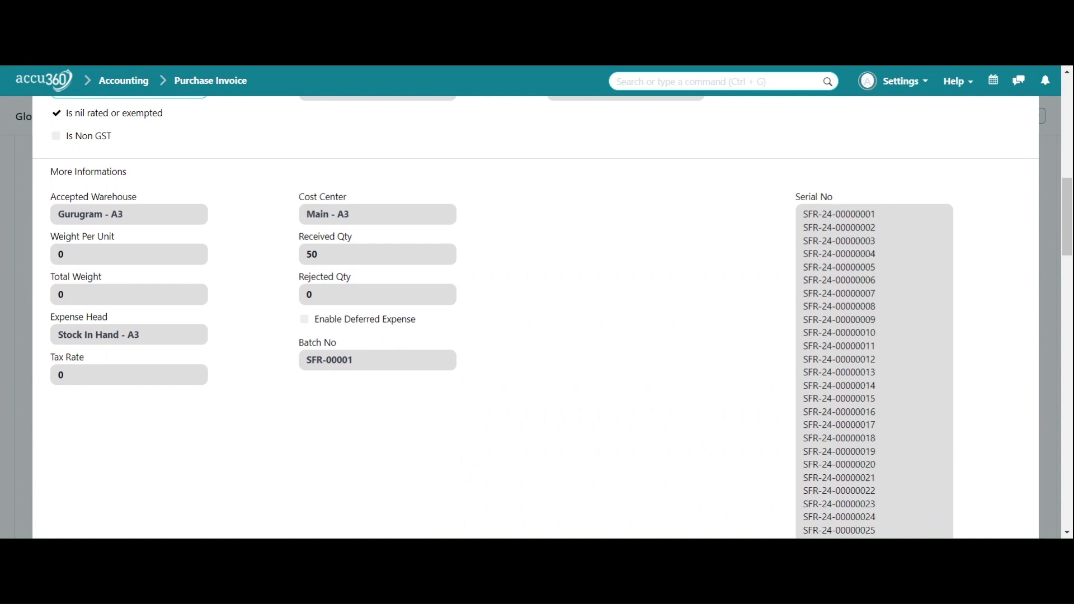
{"action": "scroll", "coordinate": [536, 321], "scroll_direction": "down", "scroll_amount": 2}
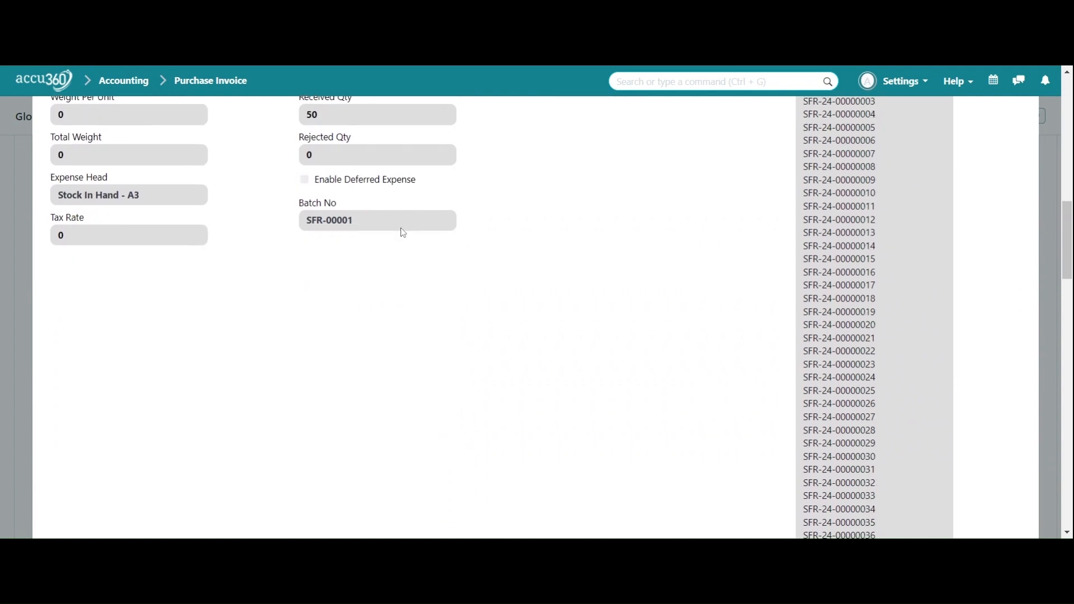
{"action": "scroll", "coordinate": [724, 368], "scroll_direction": "down", "scroll_amount": 5}
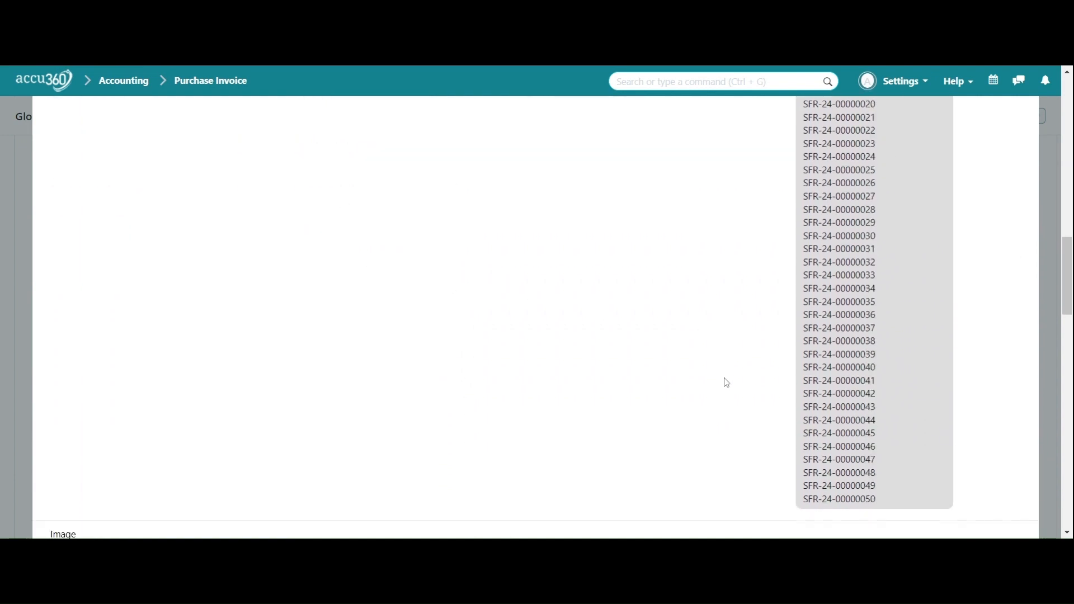
{"action": "scroll", "coordinate": [721, 365], "scroll_direction": "up", "scroll_amount": 8}
{"action": "scroll", "coordinate": [720, 365], "scroll_direction": "up", "scroll_amount": 4}
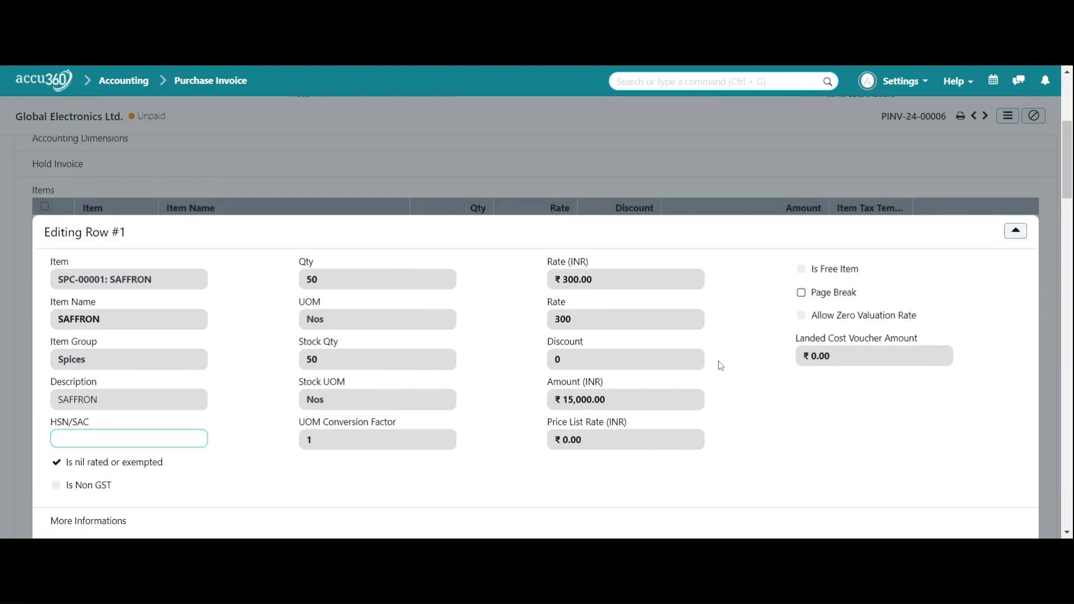
{"action": "left_click", "coordinate": [1015, 230]}
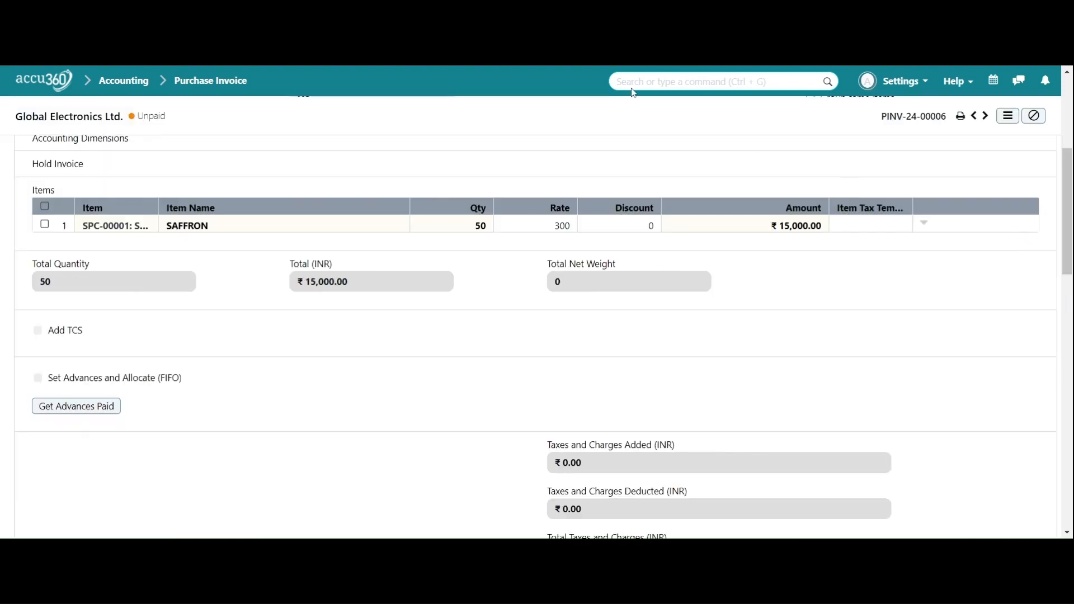
Open the Batch list of the Stock module from the home desk to check the batches
{"action": "left_click", "coordinate": [69, 85]}
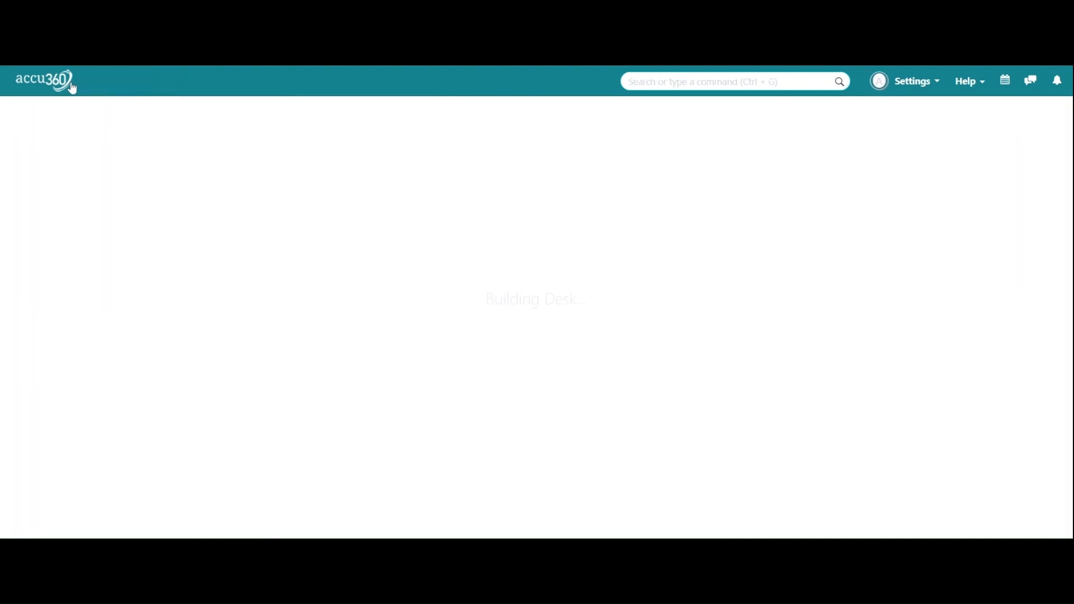
{"action": "scroll", "coordinate": [177, 283], "scroll_direction": "down", "scroll_amount": 2}
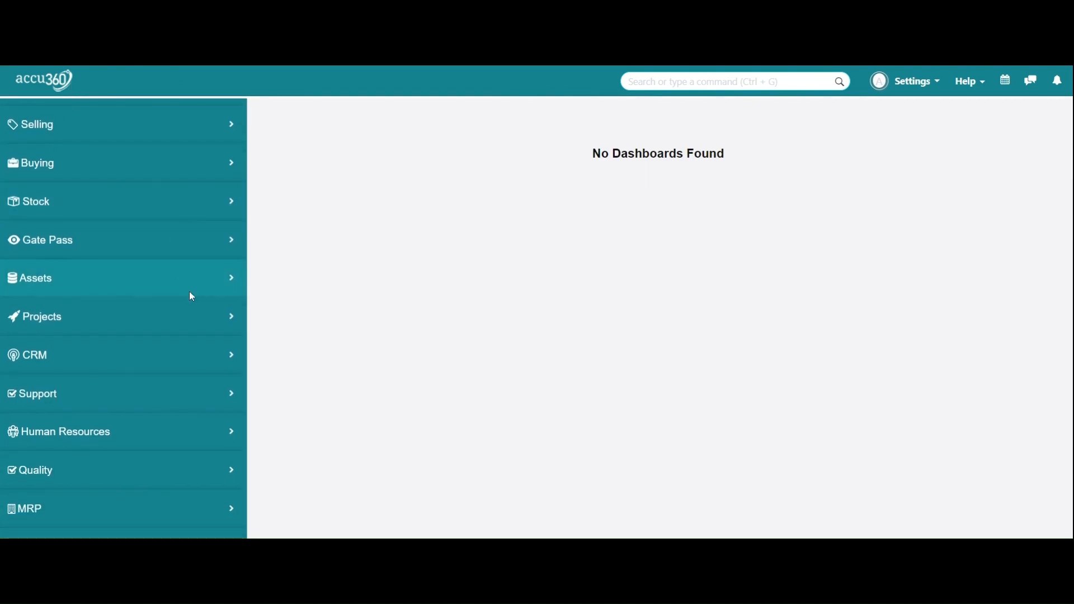
{"action": "scroll", "coordinate": [191, 350], "scroll_direction": "up", "scroll_amount": 2}
{"action": "left_click", "coordinate": [181, 277]}
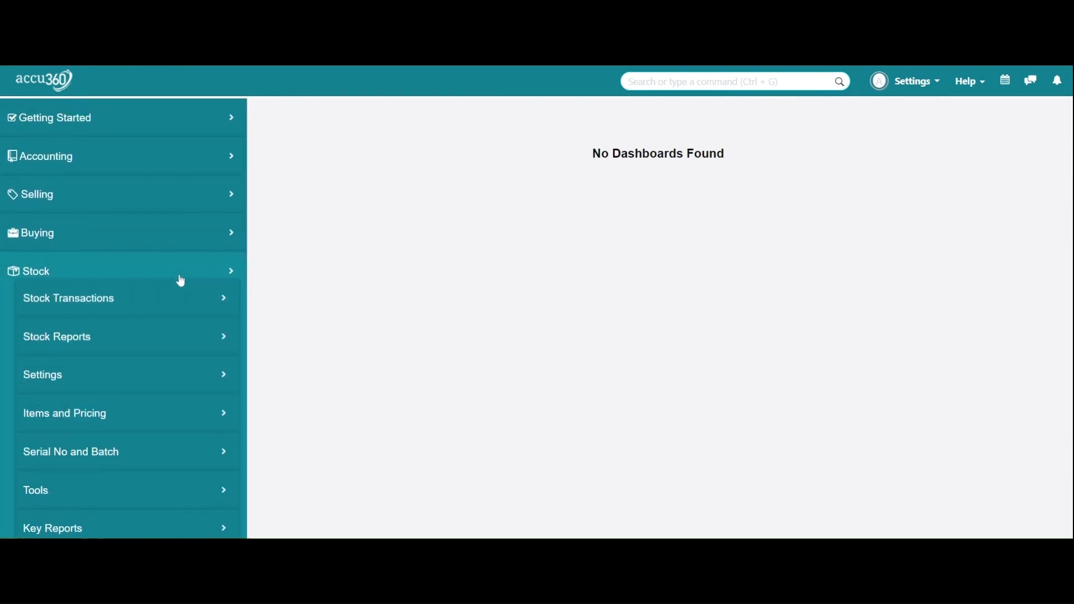
{"action": "scroll", "coordinate": [181, 281], "scroll_direction": "down", "scroll_amount": 2}
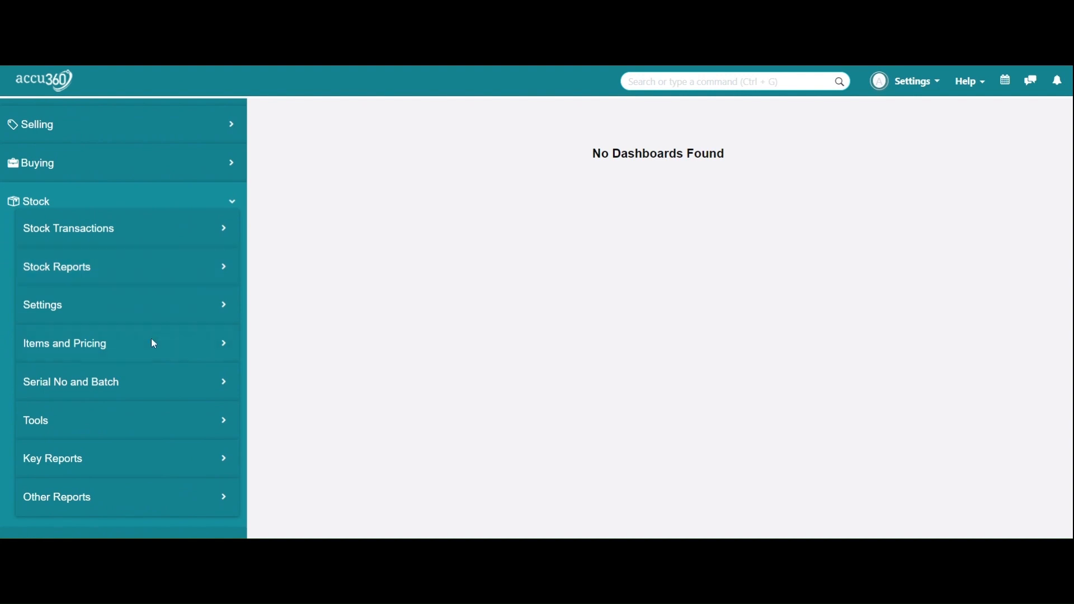
{"action": "left_click", "coordinate": [148, 388]}
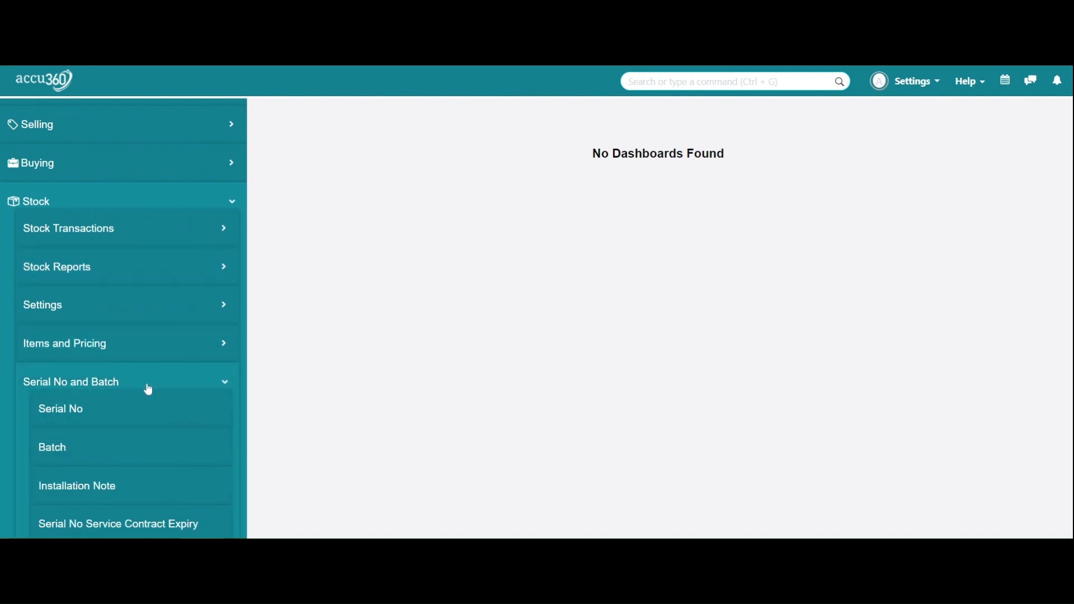
{"action": "scroll", "coordinate": [148, 387], "scroll_direction": "down", "scroll_amount": 2}
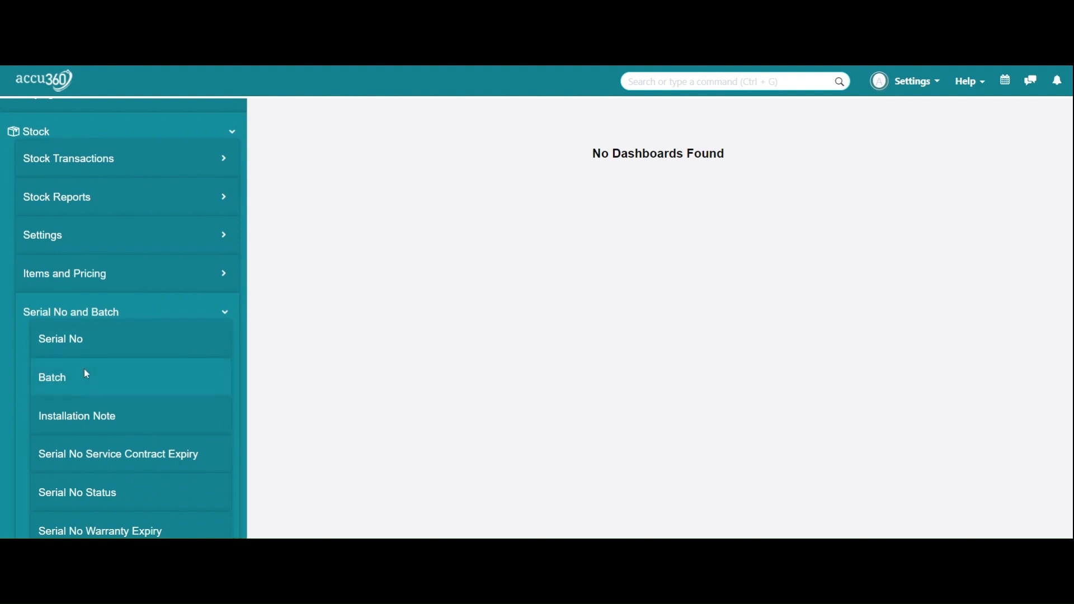
{"action": "left_click", "coordinate": [68, 379]}
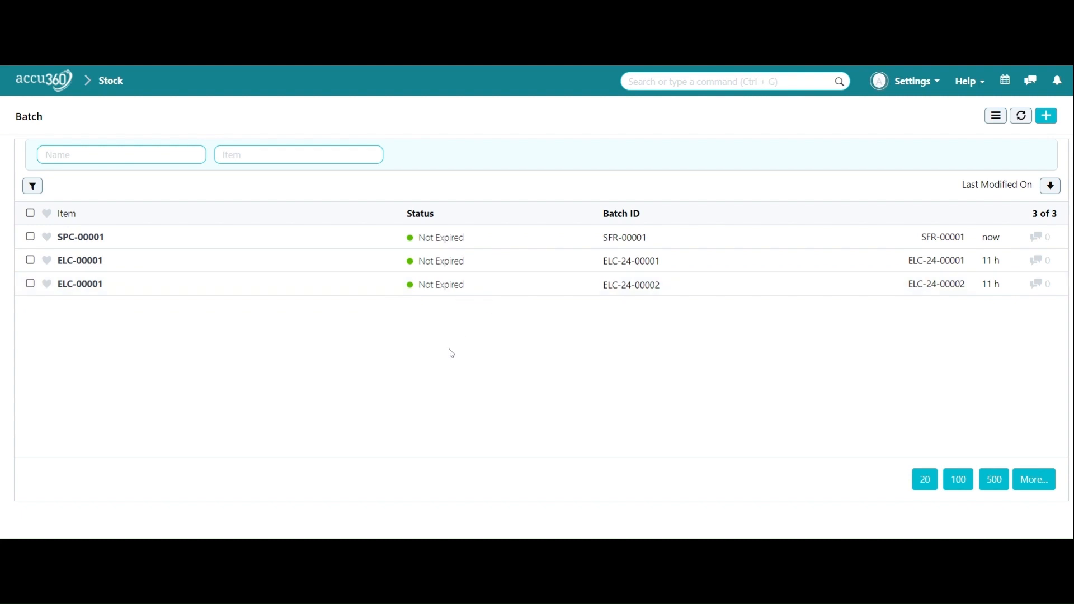
Open the Serial No list of the Stock module and load more records to examine all SAFFRON serial numbers
{"action": "left_click", "coordinate": [118, 83]}
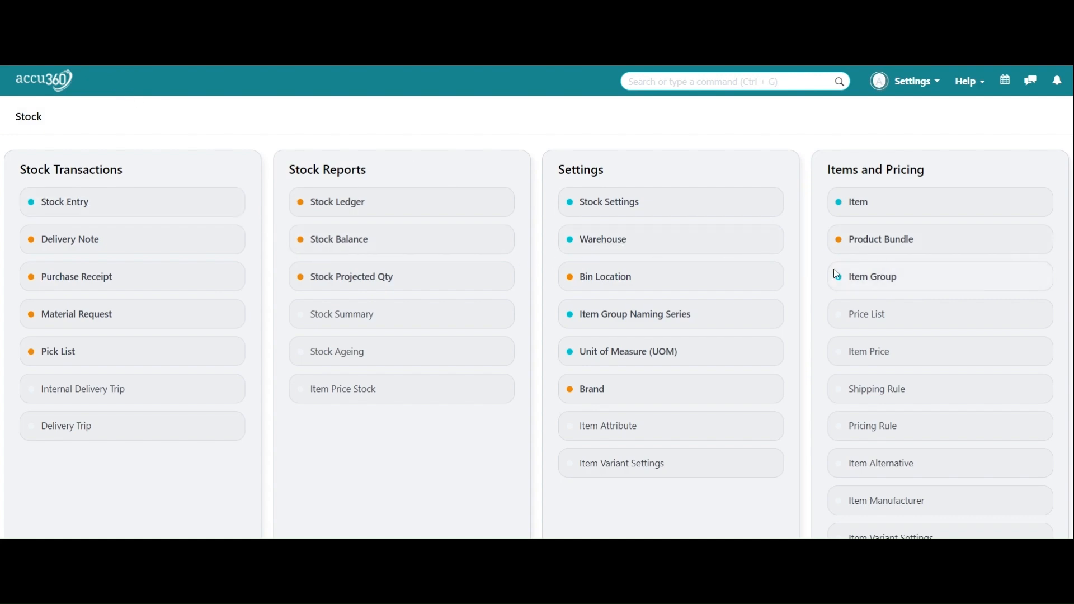
{"action": "scroll", "coordinate": [467, 266], "scroll_direction": "down", "scroll_amount": 5}
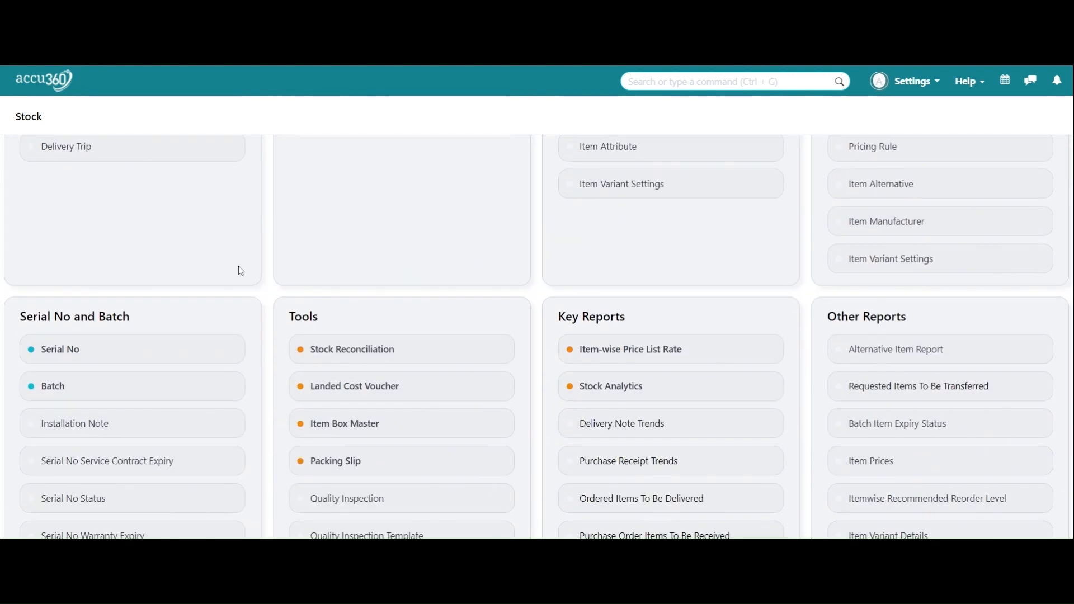
{"action": "left_click", "coordinate": [78, 354]}
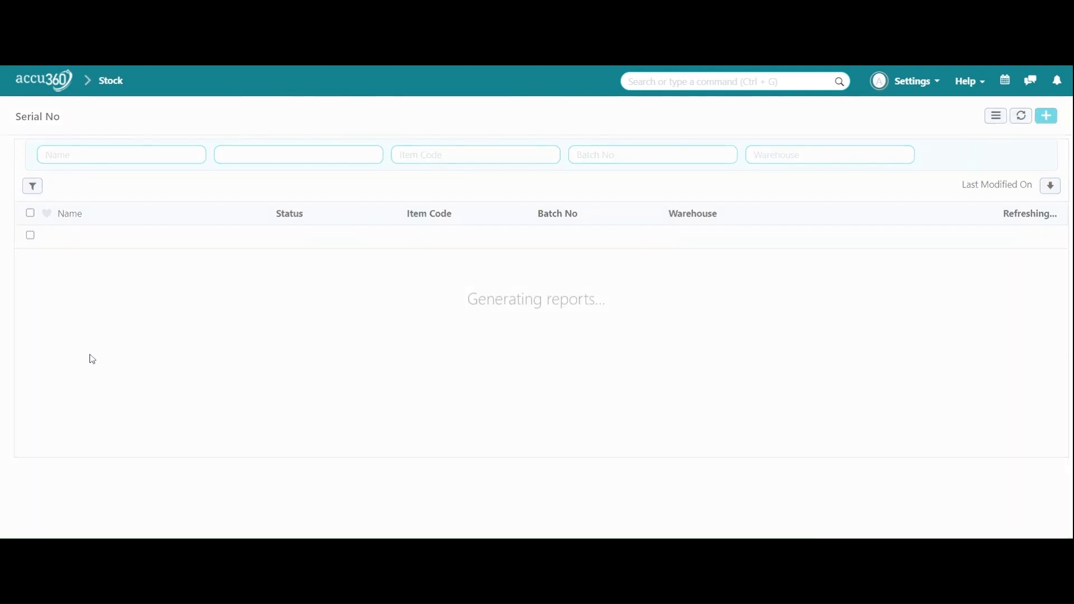
{"action": "scroll", "coordinate": [571, 338], "scroll_direction": "down", "scroll_amount": 4}
{"action": "scroll", "coordinate": [574, 334], "scroll_direction": "down", "scroll_amount": 2}
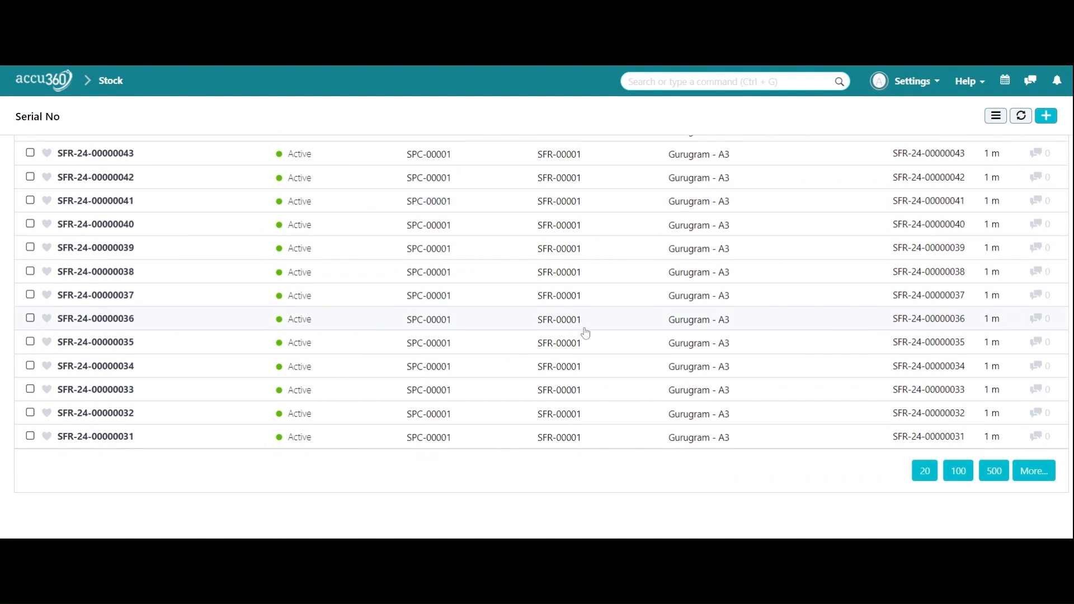
{"action": "scroll", "coordinate": [585, 330], "scroll_direction": "up", "scroll_amount": 2}
{"action": "scroll", "coordinate": [585, 331], "scroll_direction": "down", "scroll_amount": 2}
{"action": "left_click", "coordinate": [1034, 471]}
{"action": "scroll", "coordinate": [868, 438], "scroll_direction": "down", "scroll_amount": 6}
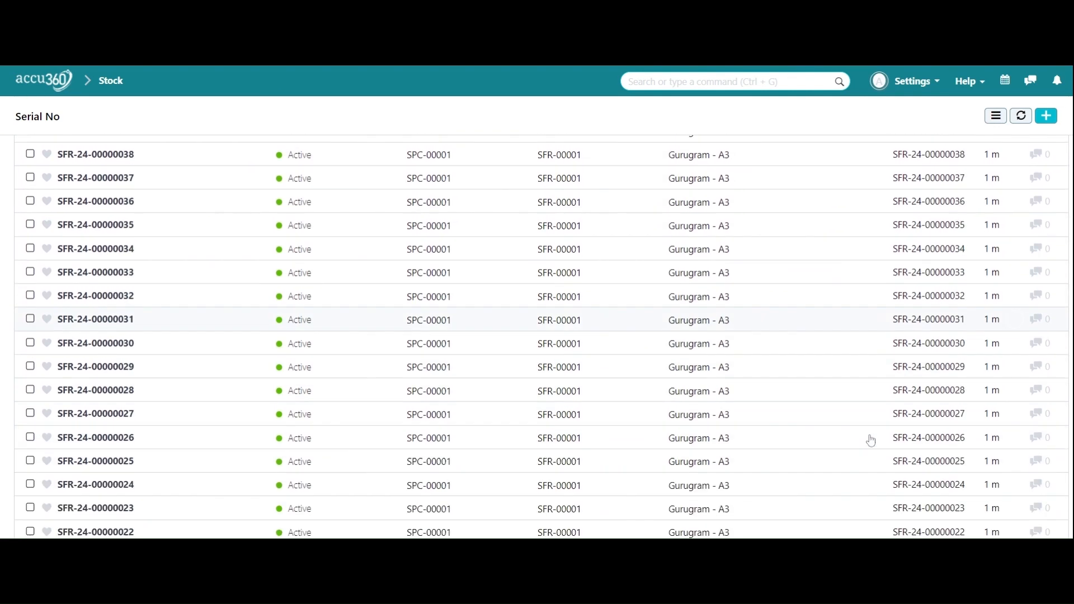
{"action": "scroll", "coordinate": [868, 438], "scroll_direction": "down", "scroll_amount": 12}
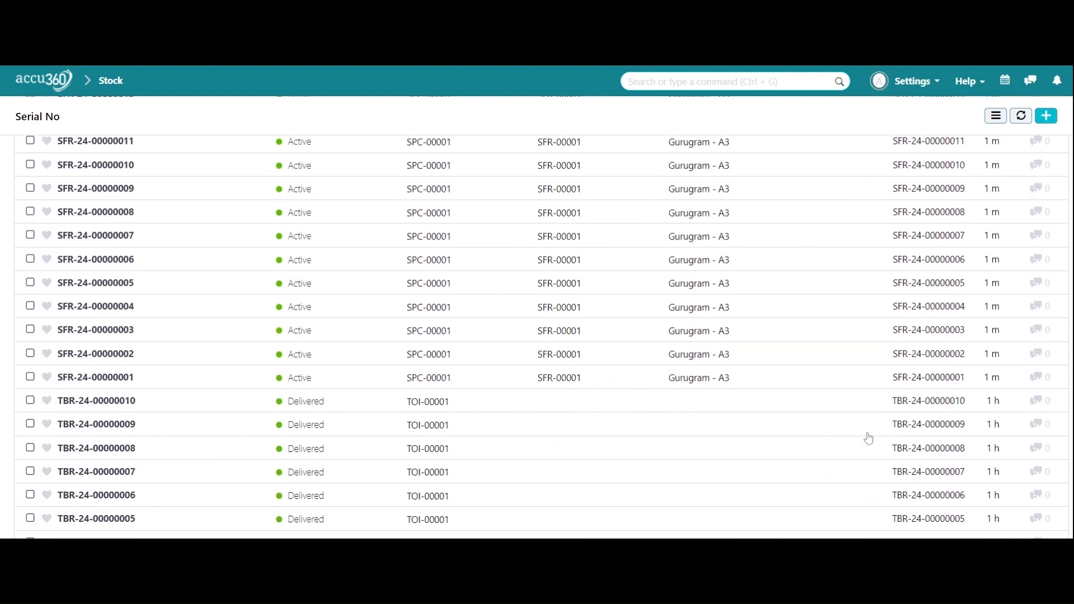
{"action": "scroll", "coordinate": [868, 438], "scroll_direction": "down", "scroll_amount": 4}
{"action": "scroll", "coordinate": [869, 433], "scroll_direction": "up", "scroll_amount": 20}
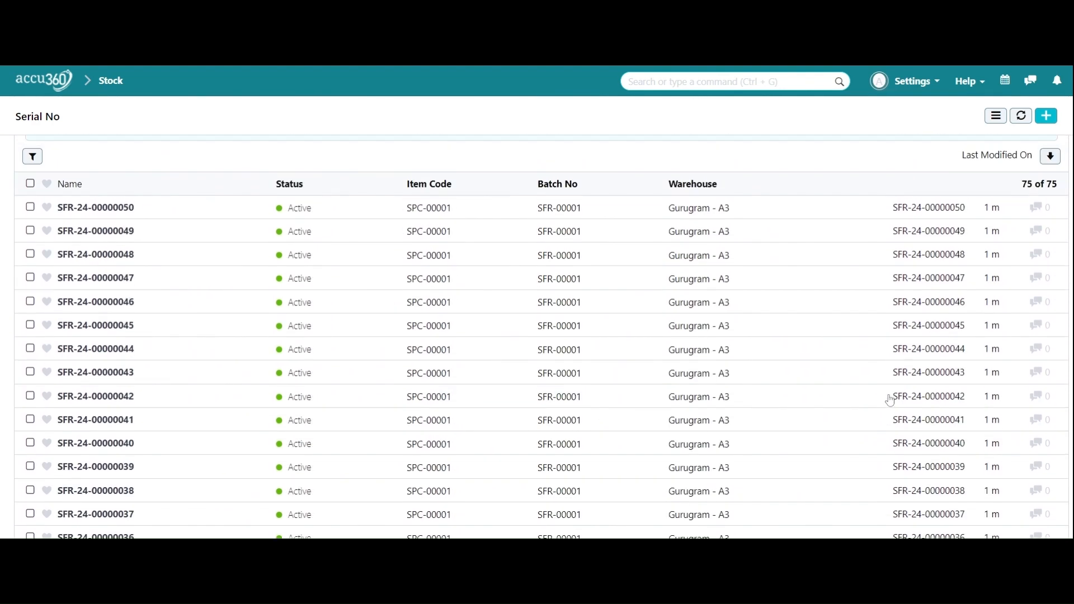
Return to the Batch list and open the SPC-00001 batch record to check its dates and source document
{"action": "left_click", "coordinate": [104, 81]}
{"action": "scroll", "coordinate": [238, 317], "scroll_direction": "down", "scroll_amount": 5}
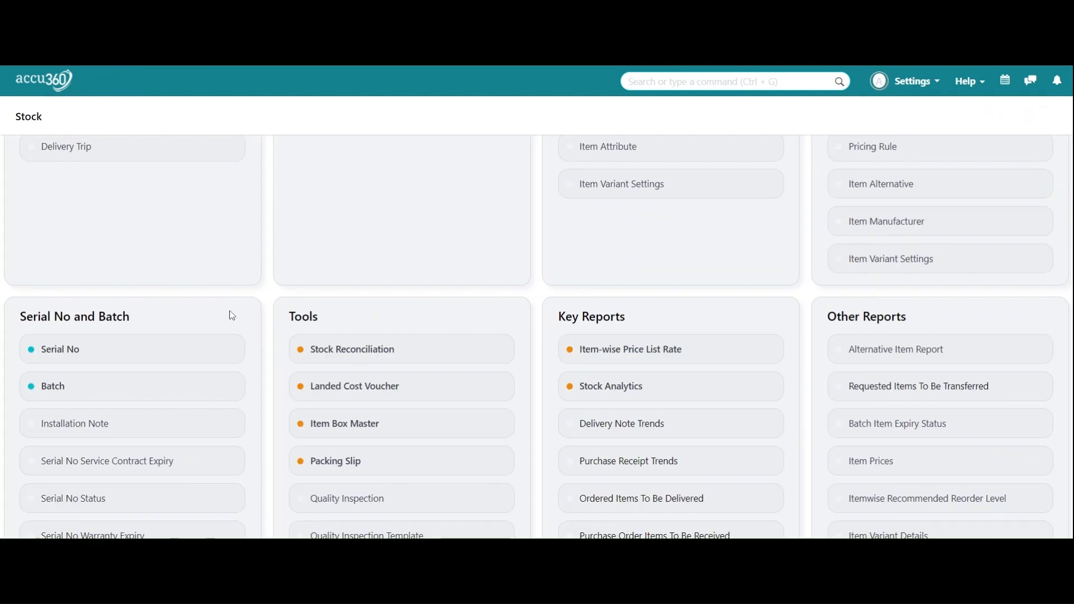
{"action": "left_click", "coordinate": [68, 383]}
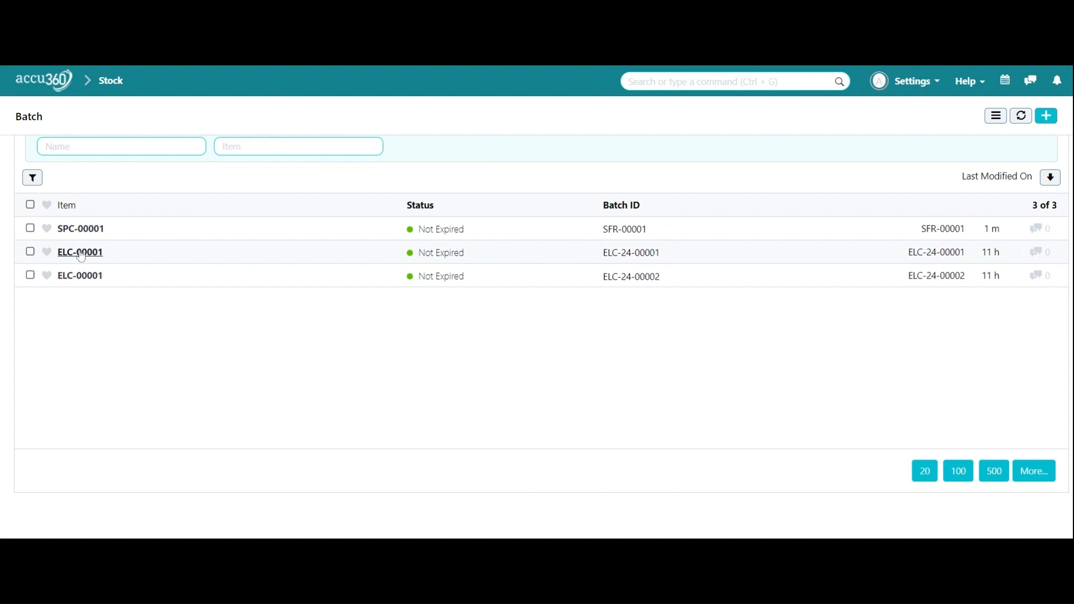
{"action": "left_click", "coordinate": [72, 230]}
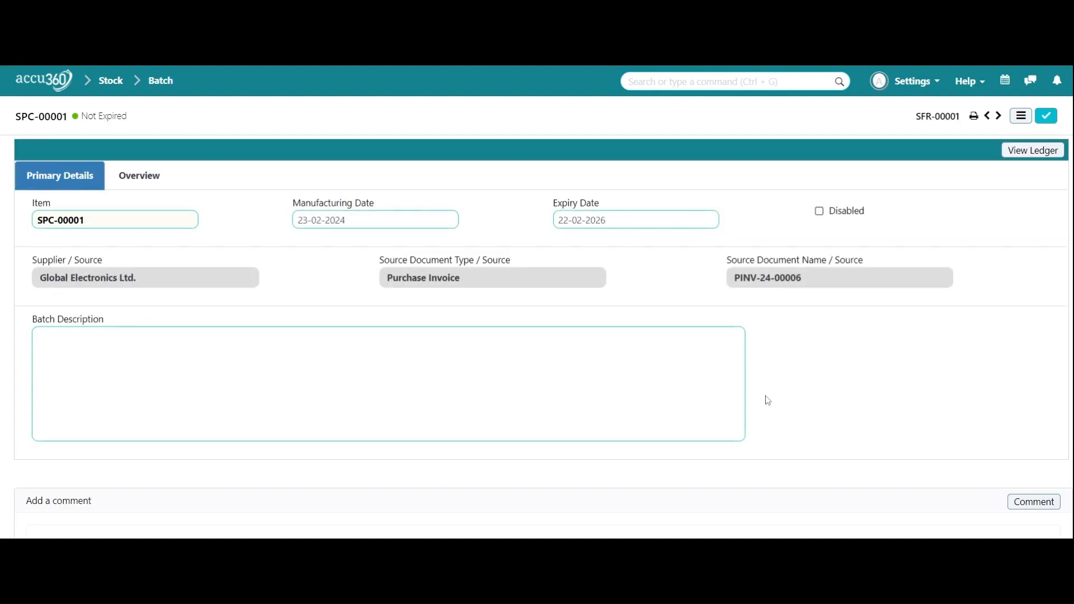
{"action": "scroll", "coordinate": [763, 343], "scroll_direction": "down", "scroll_amount": 1}
{"action": "scroll", "coordinate": [759, 343], "scroll_direction": "up", "scroll_amount": 1}
{"action": "scroll", "coordinate": [768, 295], "scroll_direction": "down", "scroll_amount": 4}
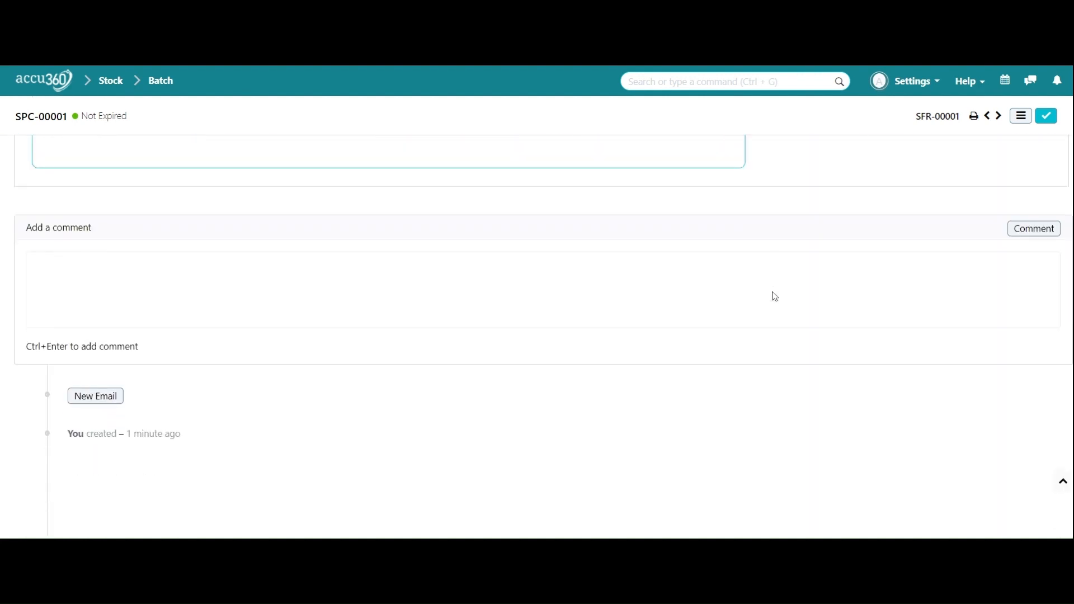
Open the batch's source purchase invoice and expand the additional information of its SAFFRON item row
{"action": "scroll", "coordinate": [772, 294], "scroll_direction": "up", "scroll_amount": 4}
{"action": "left_click", "coordinate": [775, 279]}
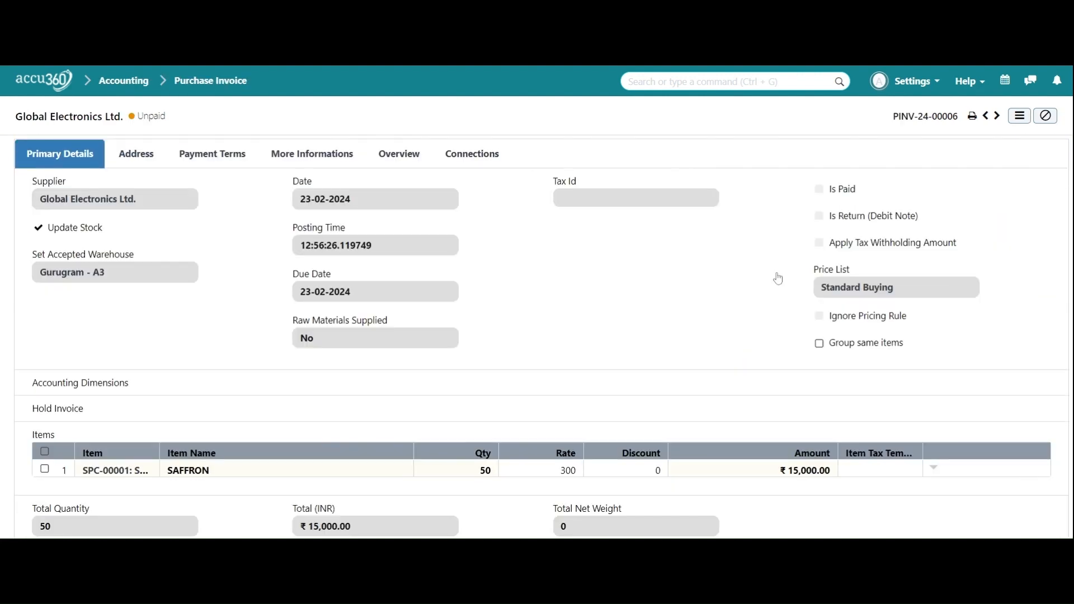
{"action": "scroll", "coordinate": [778, 276], "scroll_direction": "down", "scroll_amount": 3}
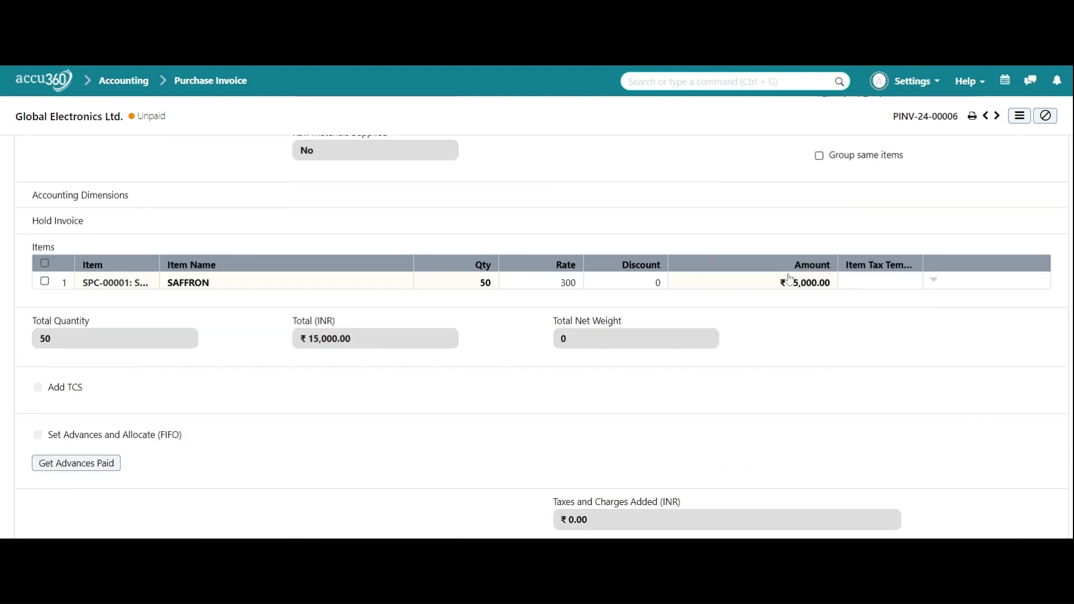
{"action": "left_click", "coordinate": [932, 282]}
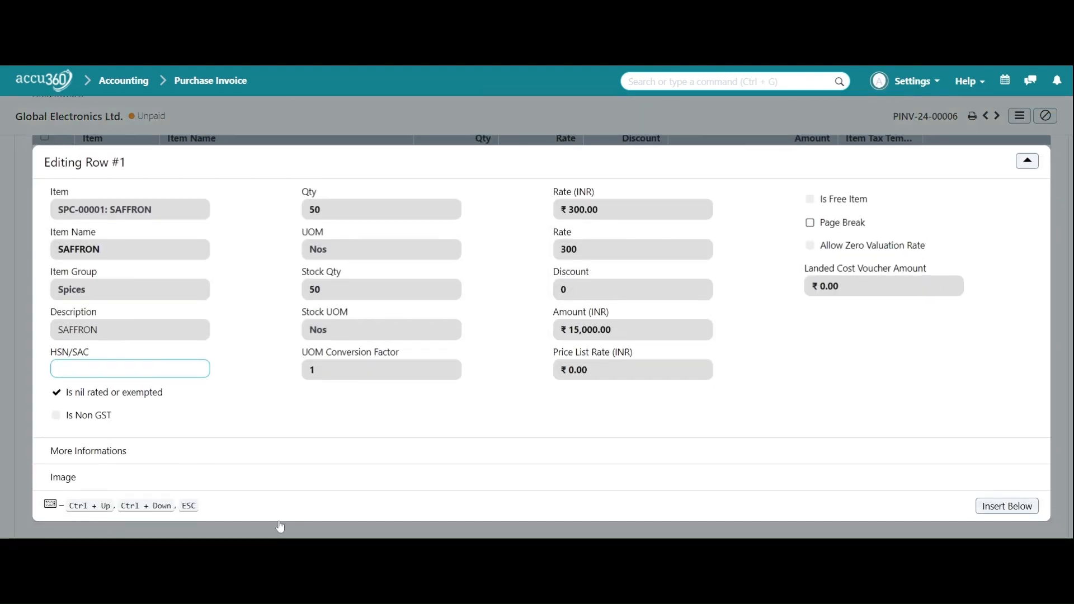
{"action": "left_click", "coordinate": [222, 463]}
{"action": "scroll", "coordinate": [335, 443], "scroll_direction": "down", "scroll_amount": 4}
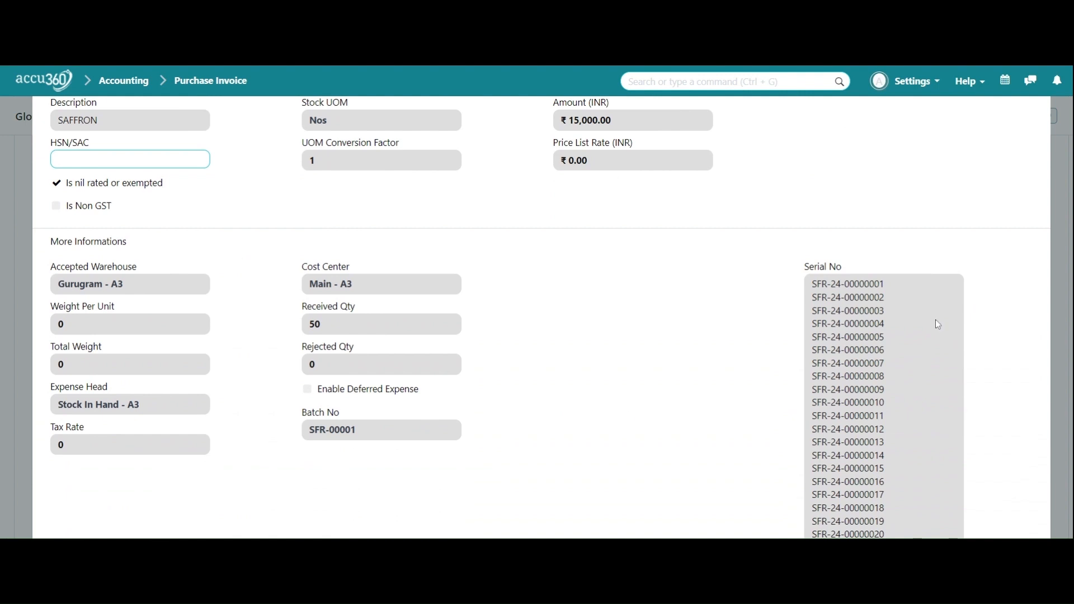
Examine the full serial number list in the SAFFRON row of the purchase invoice, and close the row
{"action": "scroll", "coordinate": [936, 323], "scroll_direction": "down", "scroll_amount": 12}
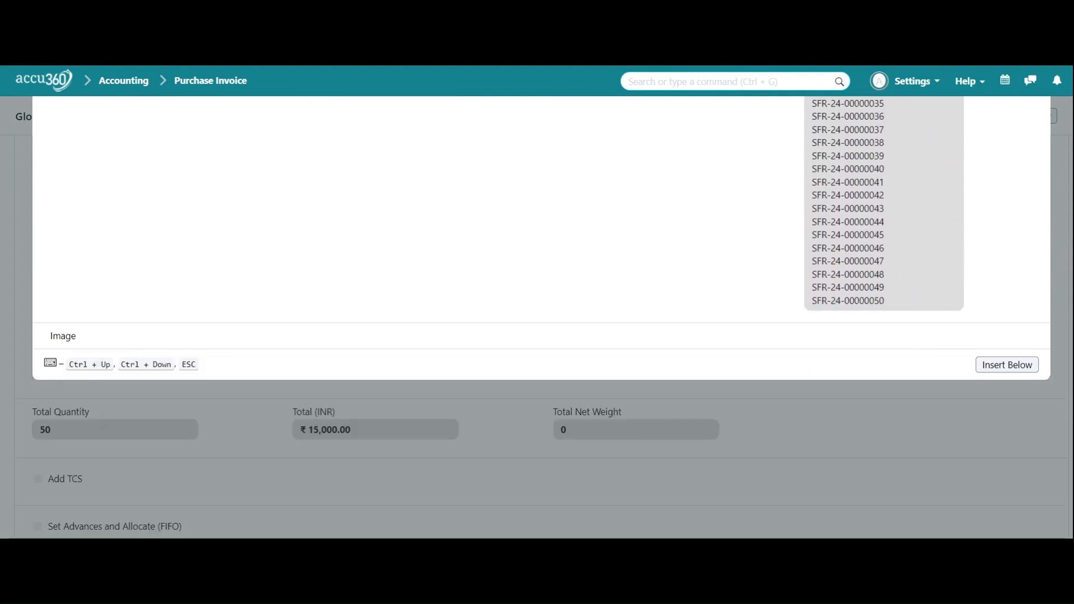
{"action": "scroll", "coordinate": [1001, 341], "scroll_direction": "up", "scroll_amount": 15}
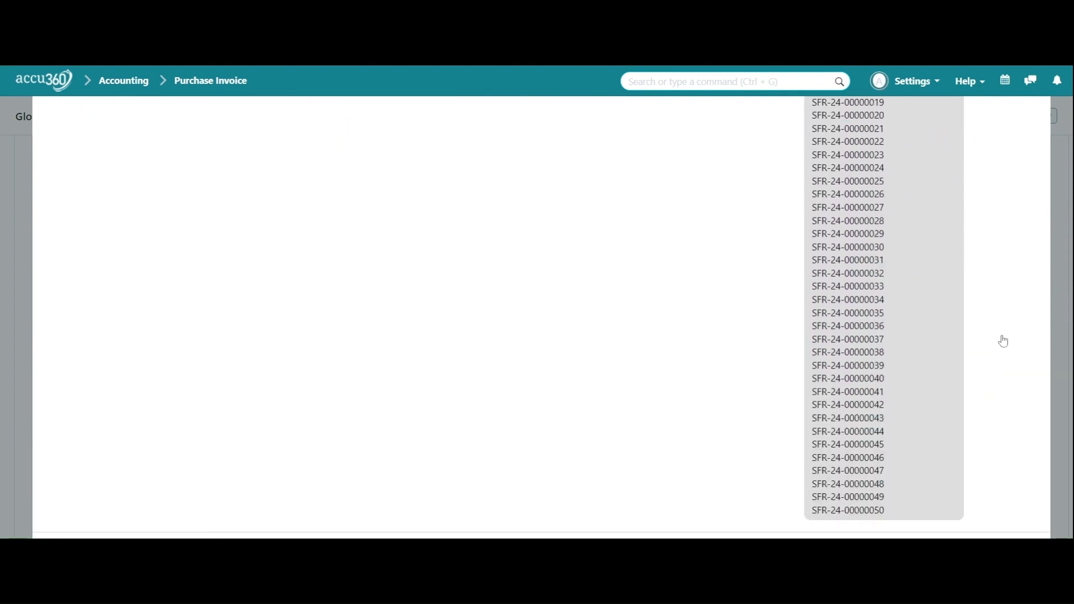
{"action": "scroll", "coordinate": [1001, 327], "scroll_direction": "up", "scroll_amount": 1}
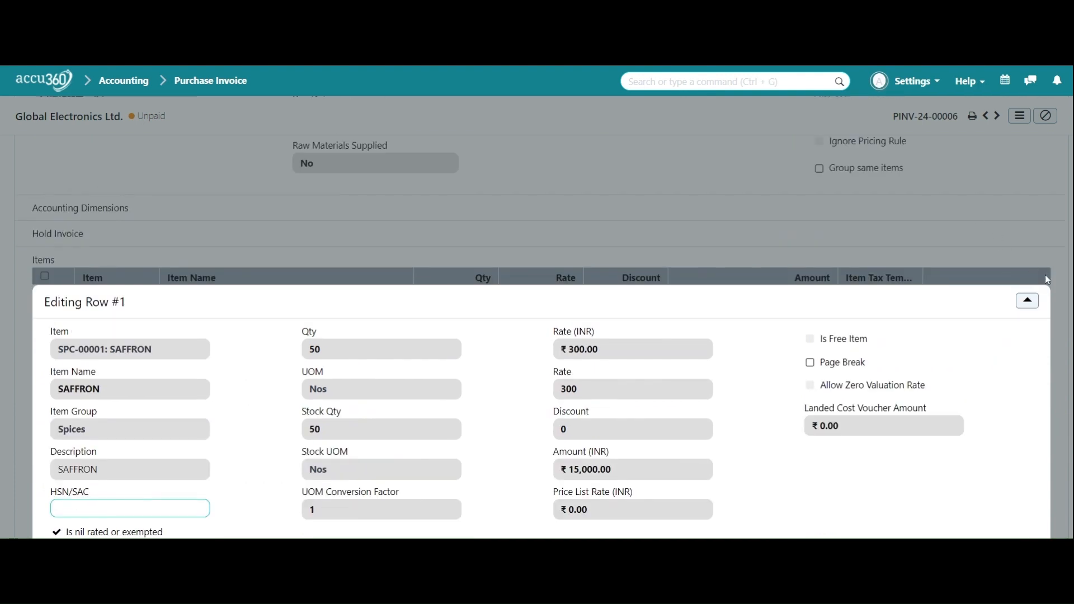
{"action": "left_click", "coordinate": [1033, 305]}
{"action": "scroll", "coordinate": [636, 262], "scroll_direction": "up", "scroll_amount": 4}
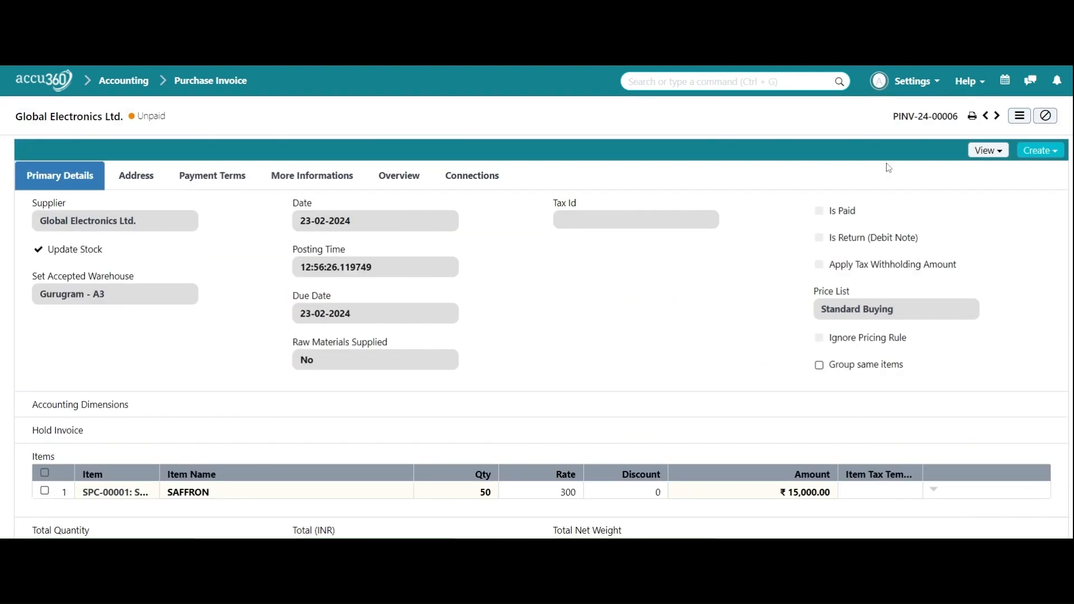
Search for and open the Sales Invoice list, and reload the application session
{"action": "left_click", "coordinate": [702, 82]}
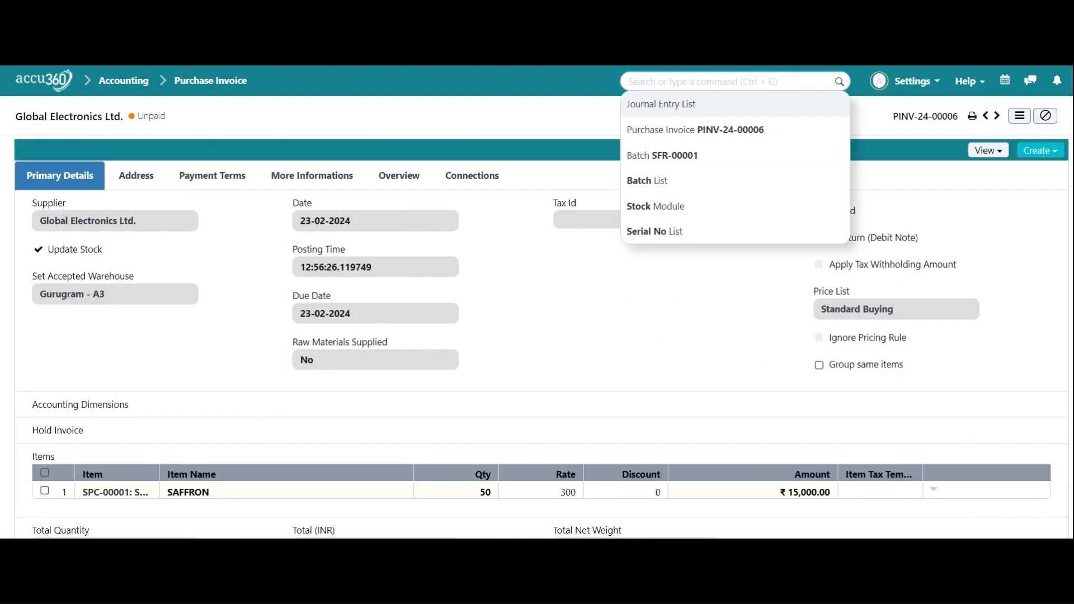
{"action": "type", "text": "sales"}
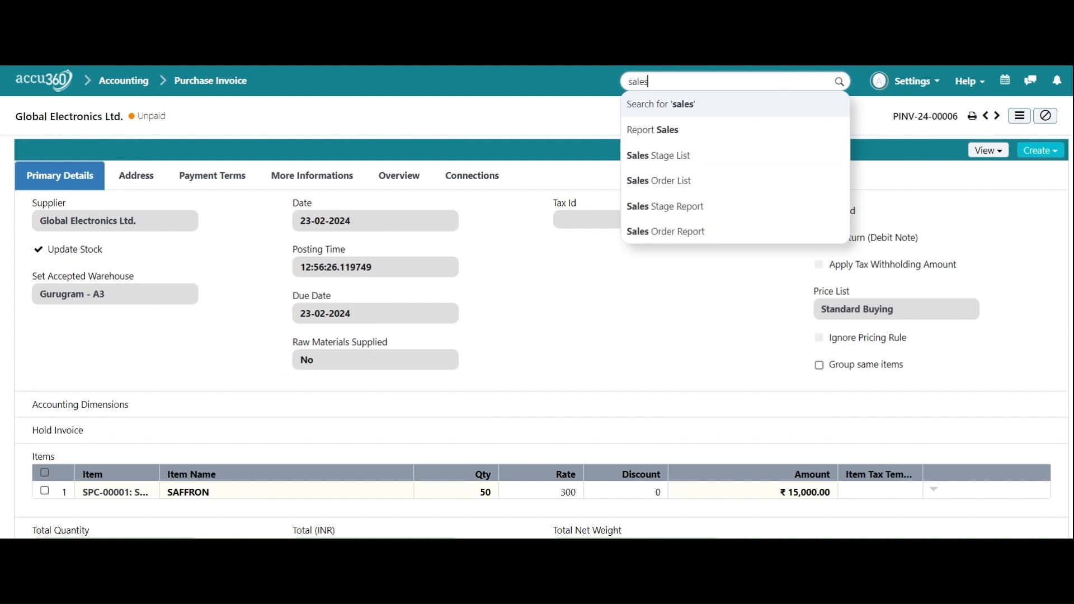
{"action": "type", "text": " in"}
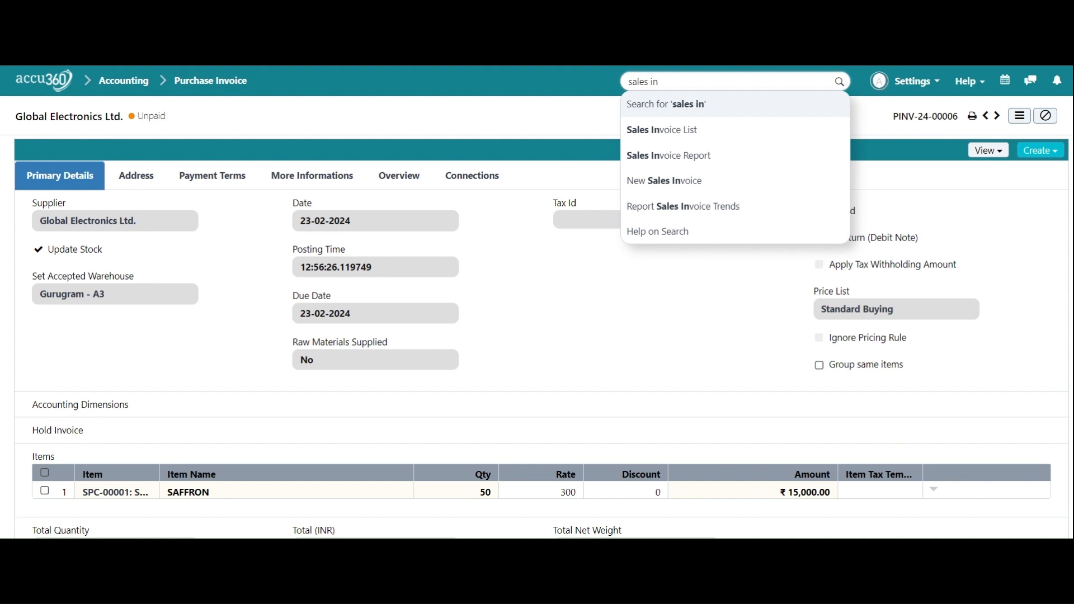
{"action": "type", "text": "voi"}
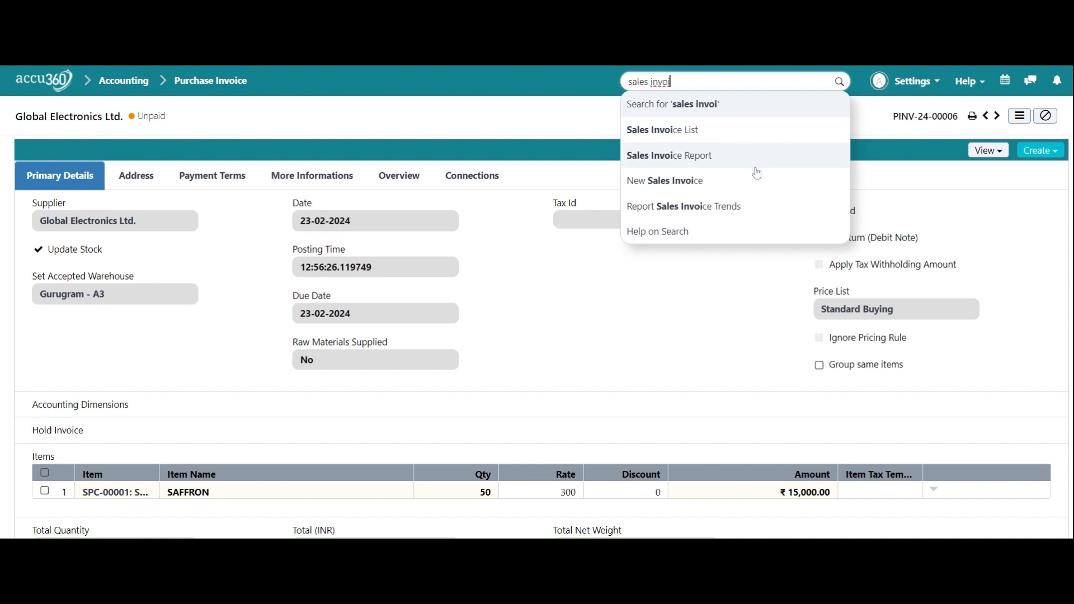
{"action": "left_click", "coordinate": [753, 137]}
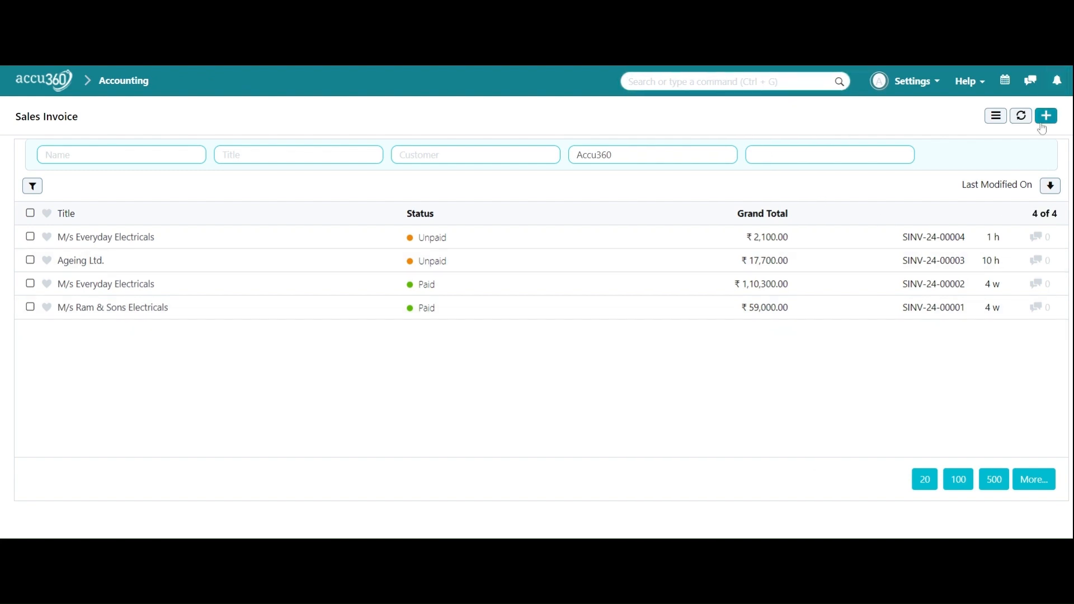
{"action": "left_click", "coordinate": [901, 84]}
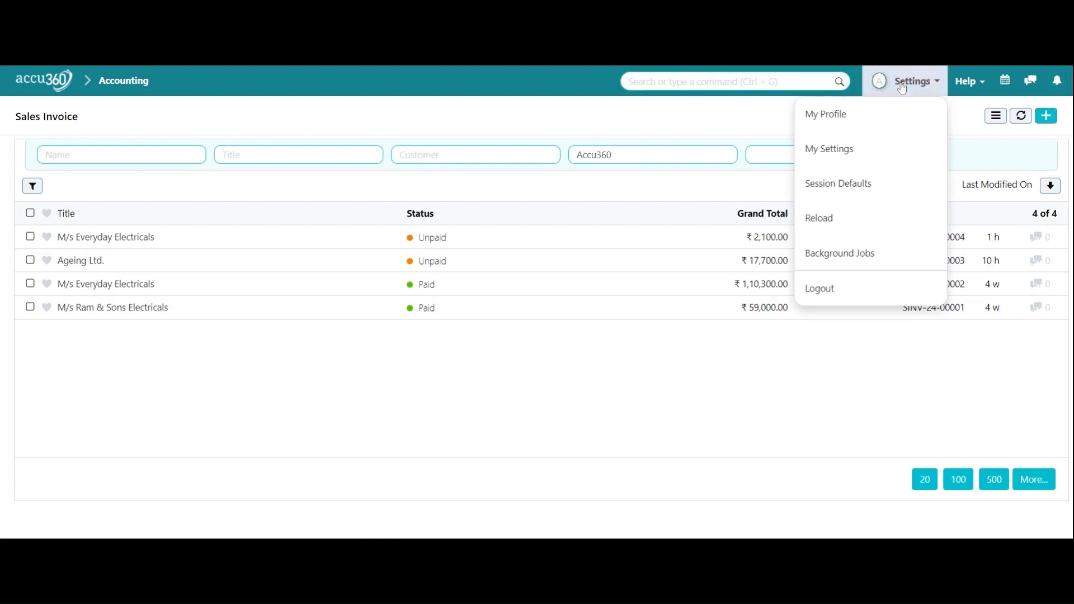
{"action": "left_click", "coordinate": [855, 233]}
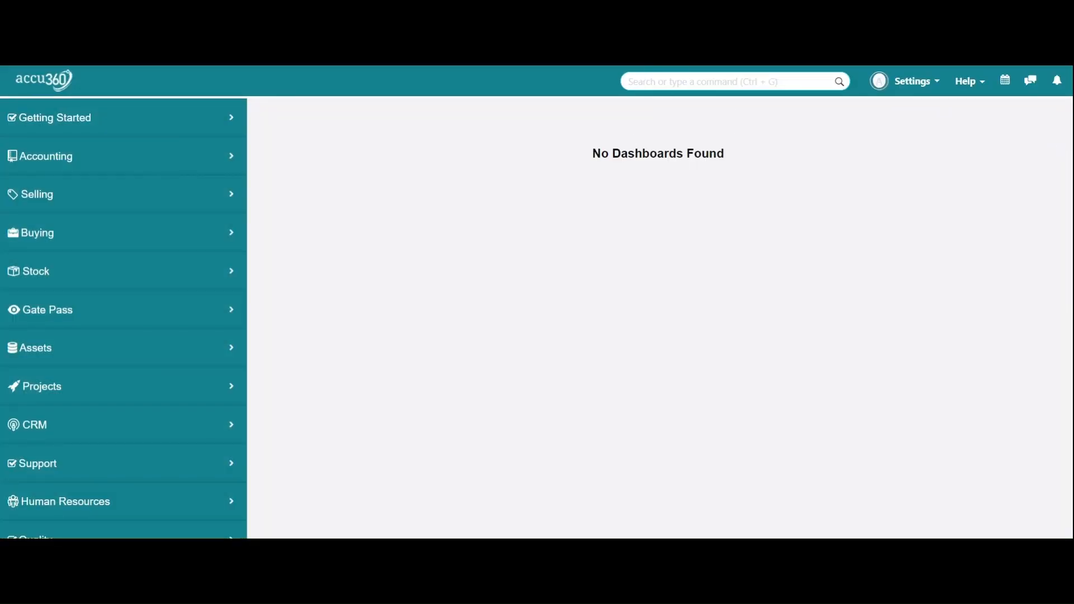
Find the Sales Invoice list through search and start a new sales invoice from it
{"action": "left_click", "coordinate": [727, 81]}
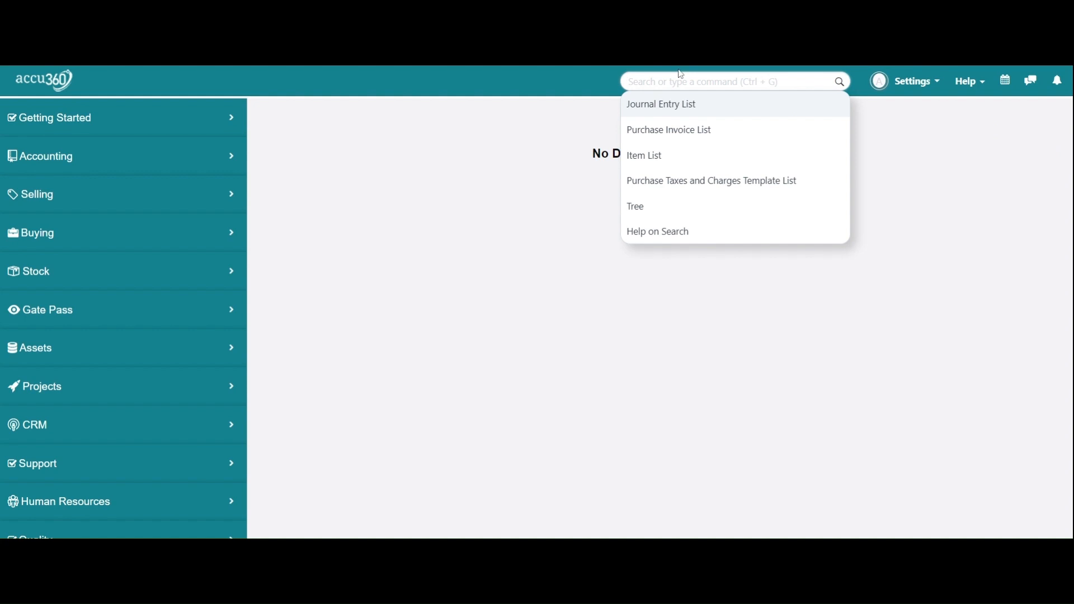
{"action": "type", "text": "sales"}
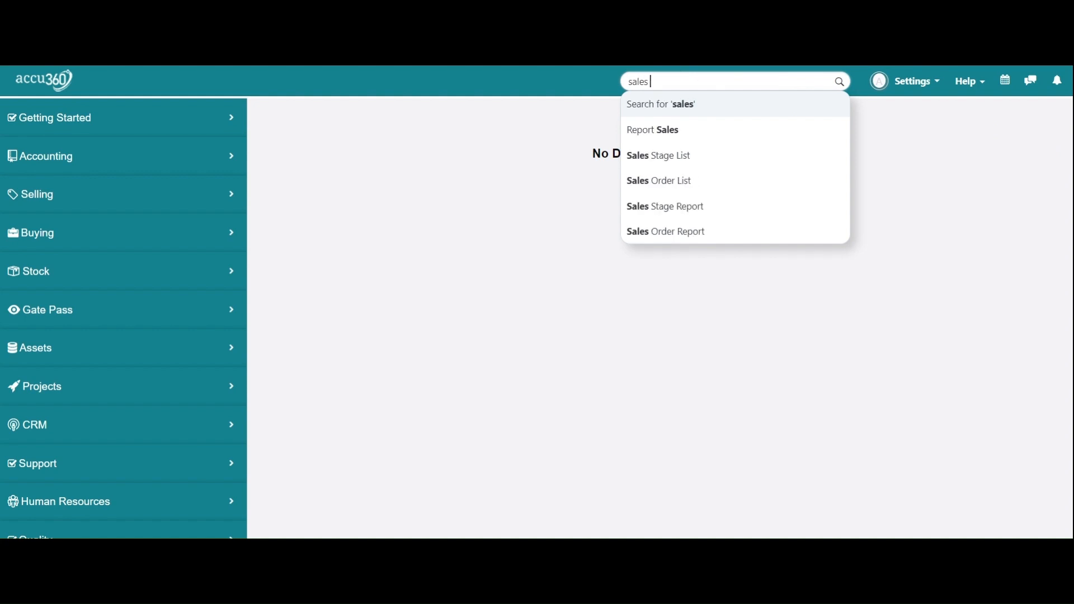
{"action": "type", "text": " in"}
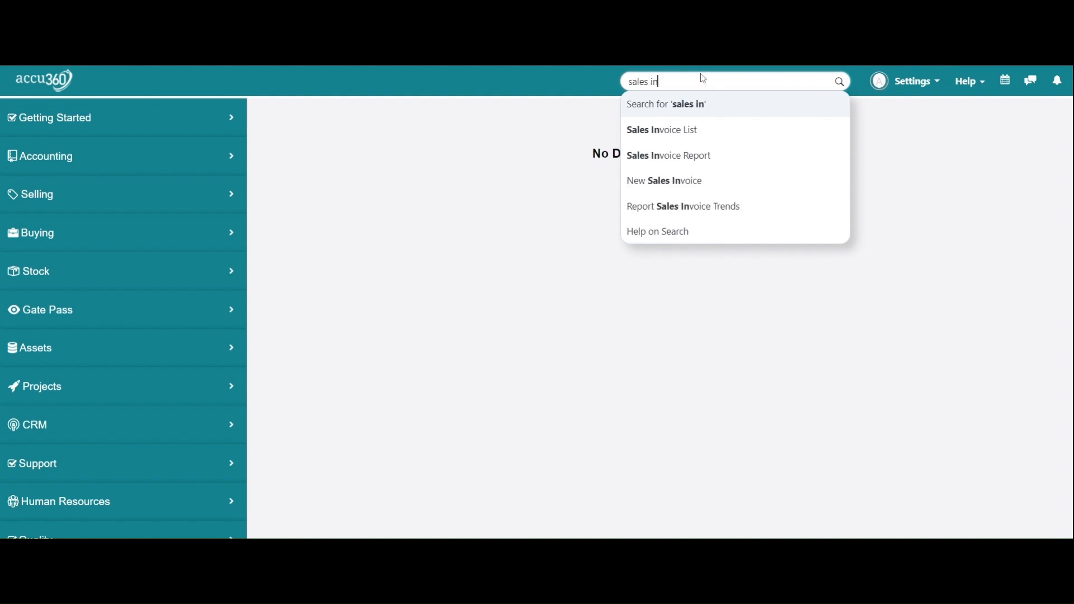
{"action": "left_click", "coordinate": [755, 132]}
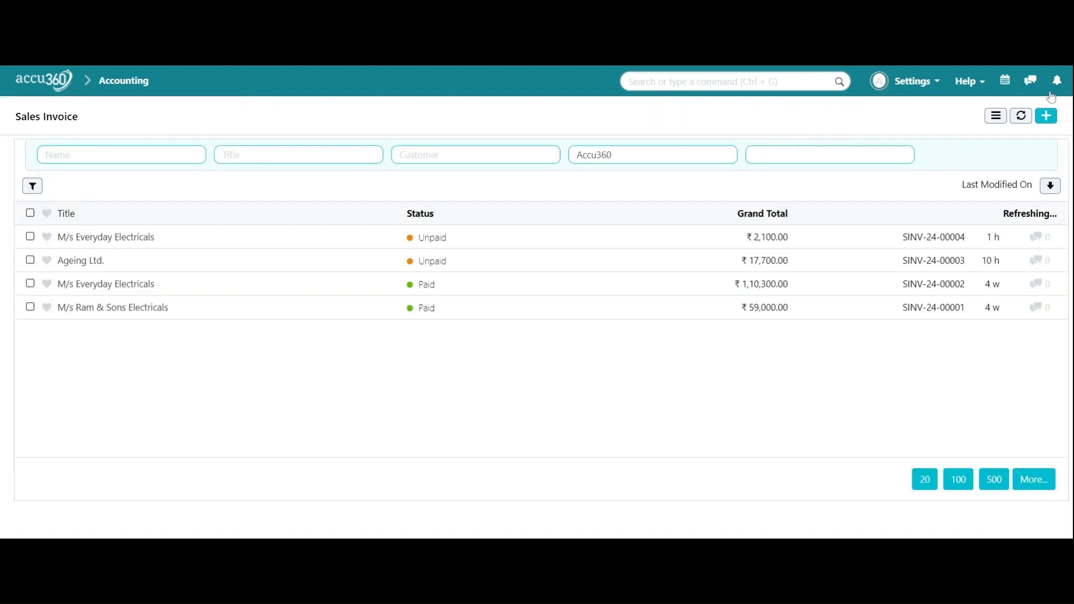
{"action": "left_click", "coordinate": [1046, 116]}
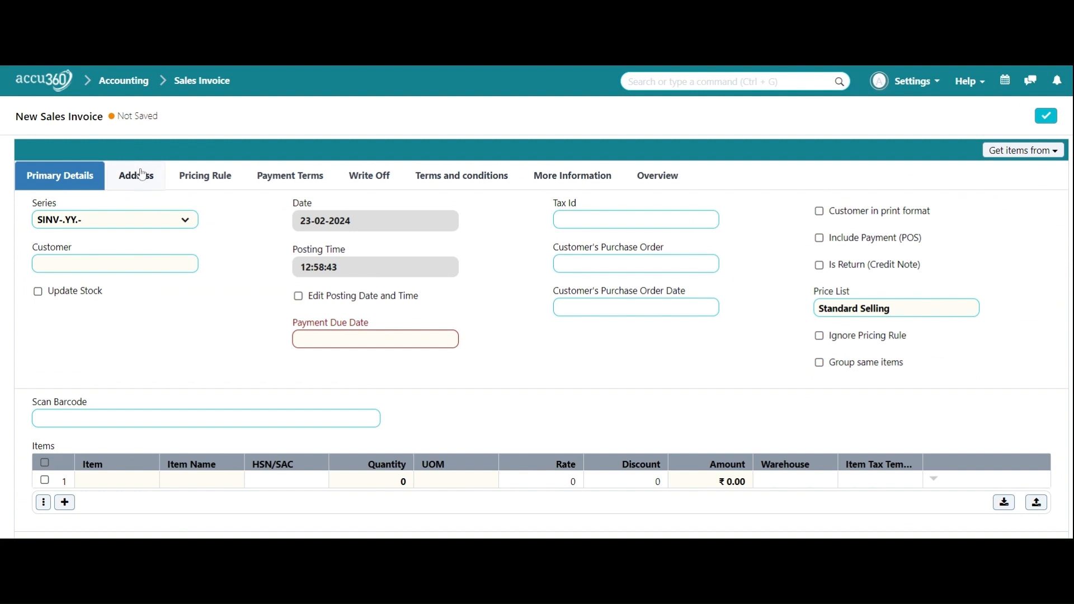
Set the new sales invoice's company address to Accu360-Billing-1, the Gurugram address
{"action": "left_click", "coordinate": [141, 174]}
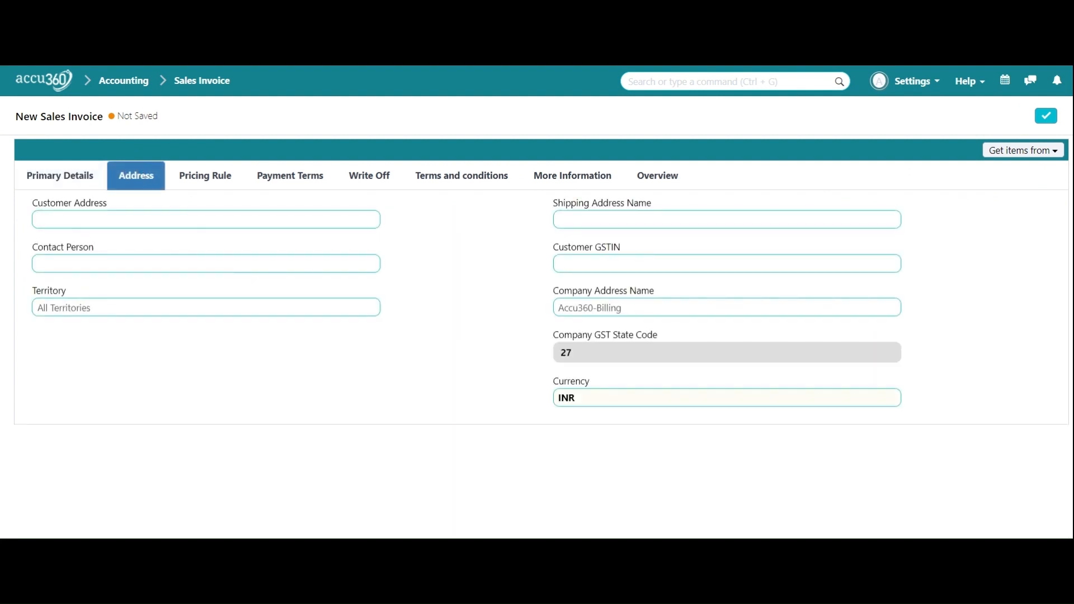
{"action": "left_click_drag", "start_coordinate": [632, 309], "coordinate": [519, 312]}
{"action": "key", "text": "BackSpace"}
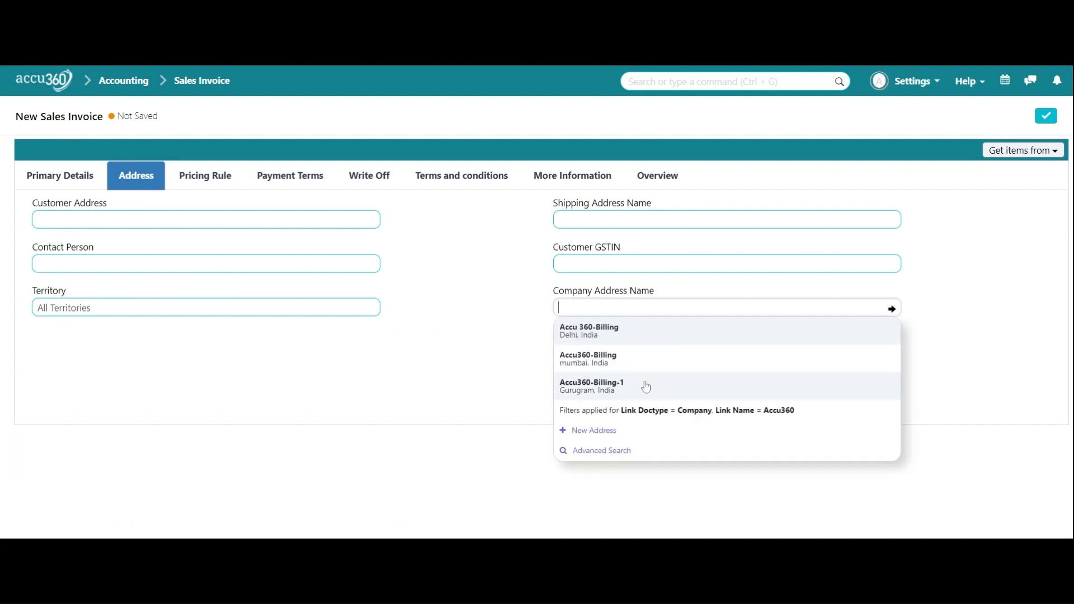
{"action": "left_click", "coordinate": [646, 387]}
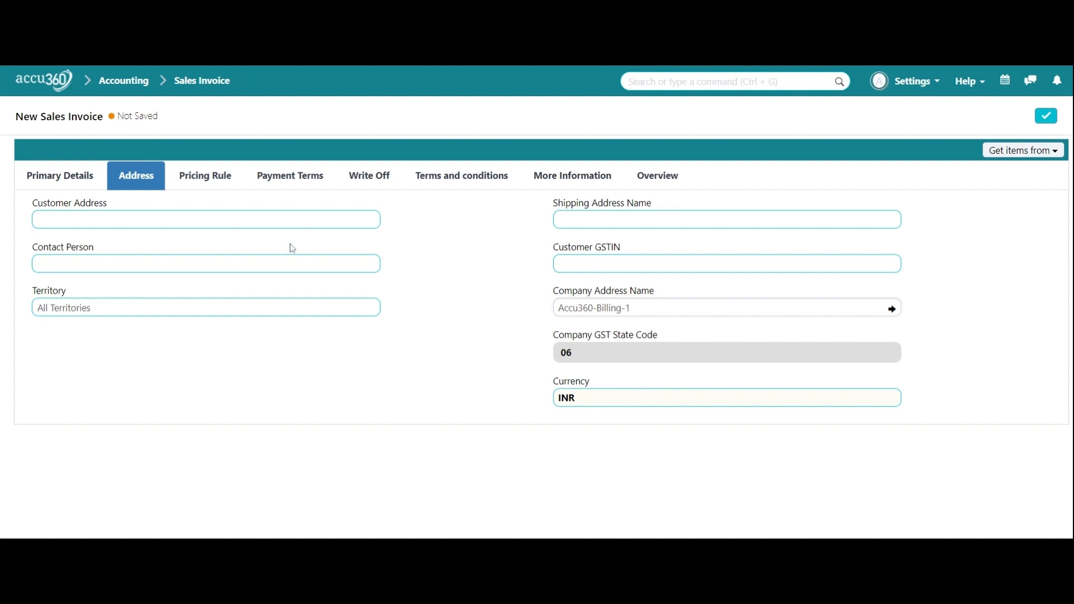
Choose M/s Everyday Electricals as the sales invoice's customer and enable Update Stock
{"action": "left_click", "coordinate": [56, 176]}
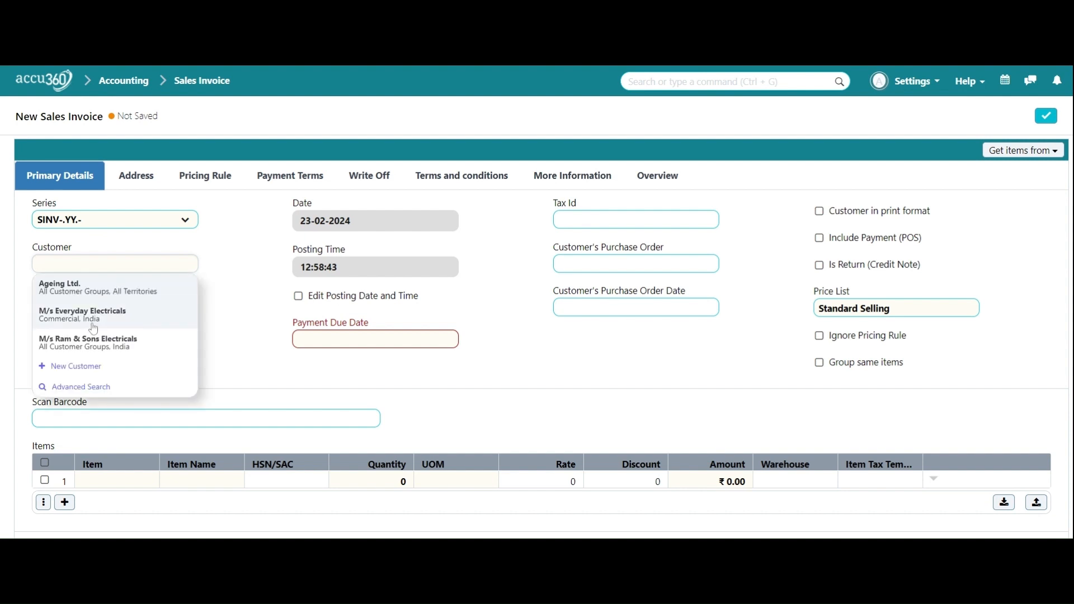
{"action": "left_click", "coordinate": [100, 321]}
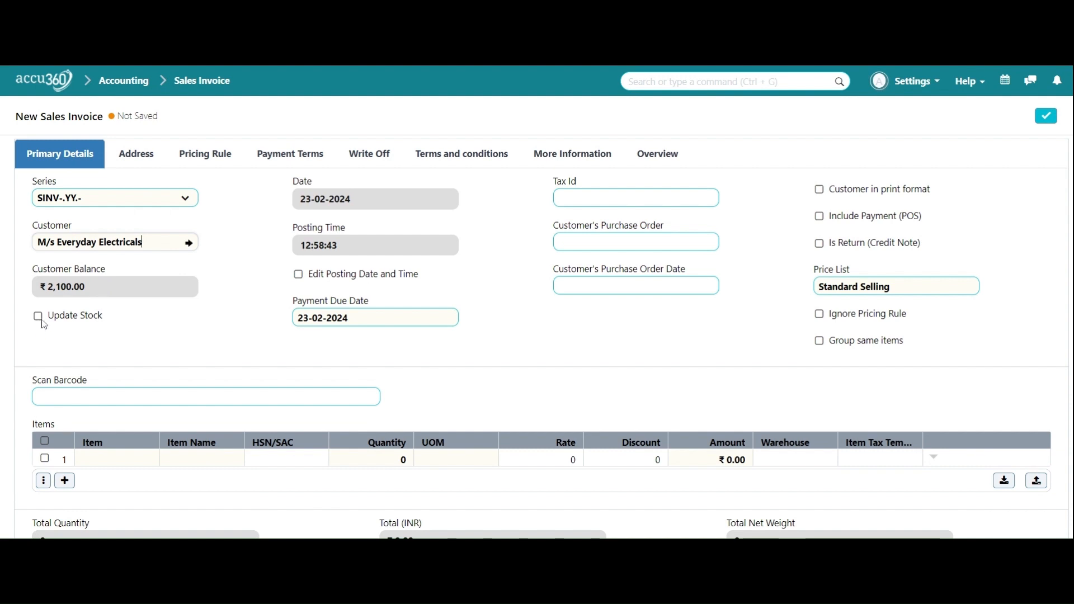
{"action": "left_click", "coordinate": [38, 315]}
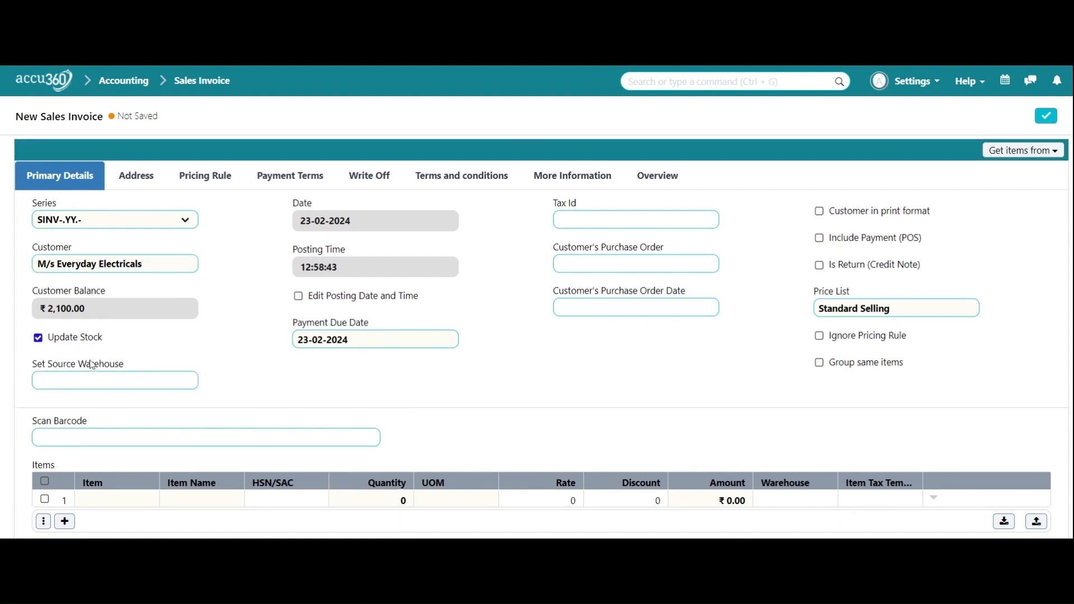
Set the sales invoice's source warehouse to Gurugram - A3
{"action": "left_click", "coordinate": [83, 380]}
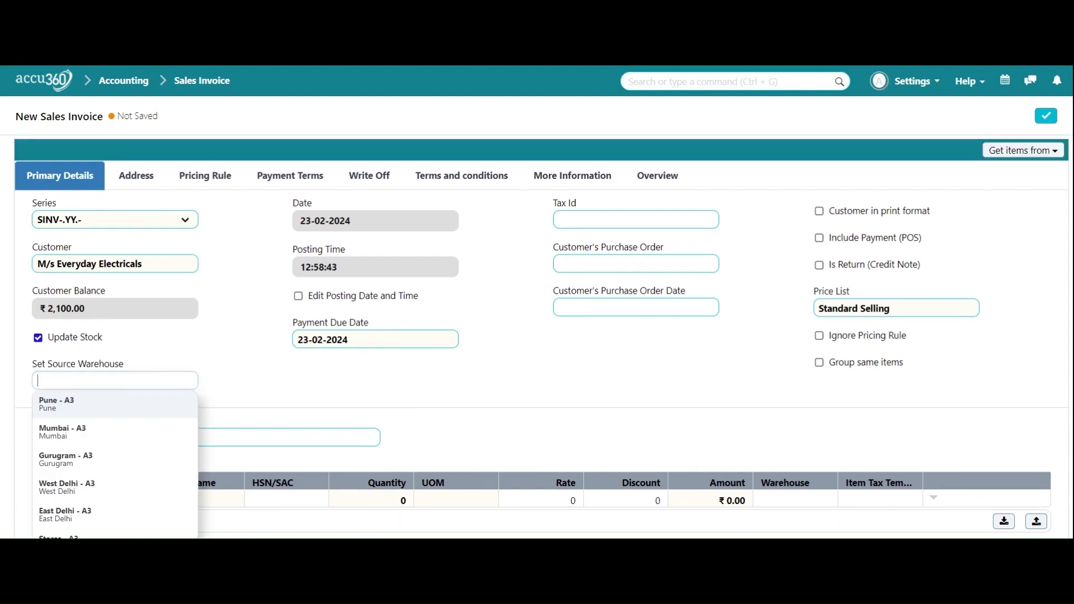
{"action": "scroll", "coordinate": [184, 363], "scroll_direction": "down", "scroll_amount": 1}
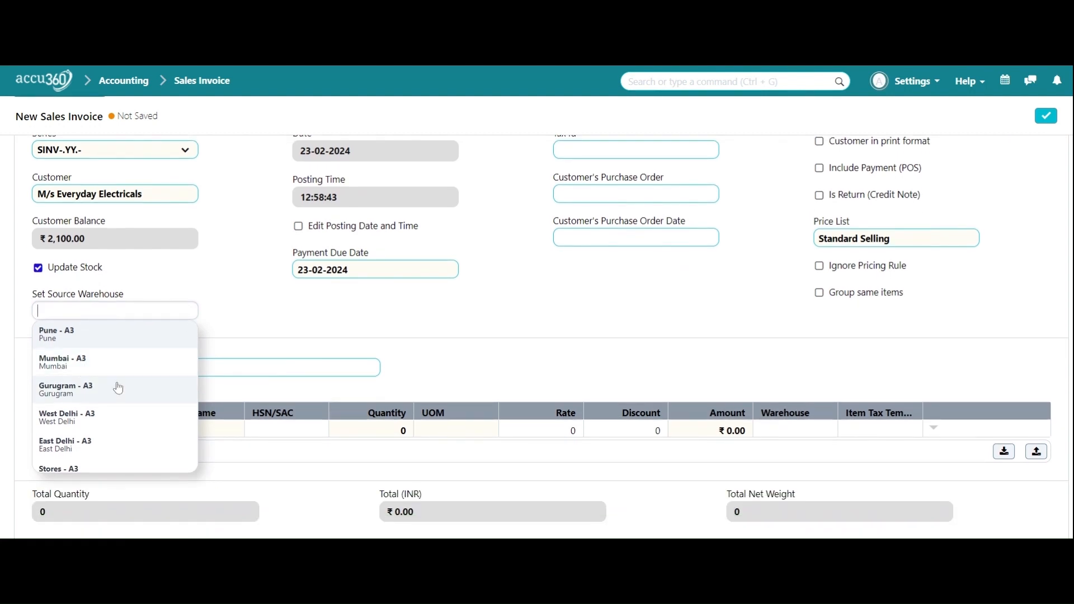
{"action": "left_click", "coordinate": [125, 390]}
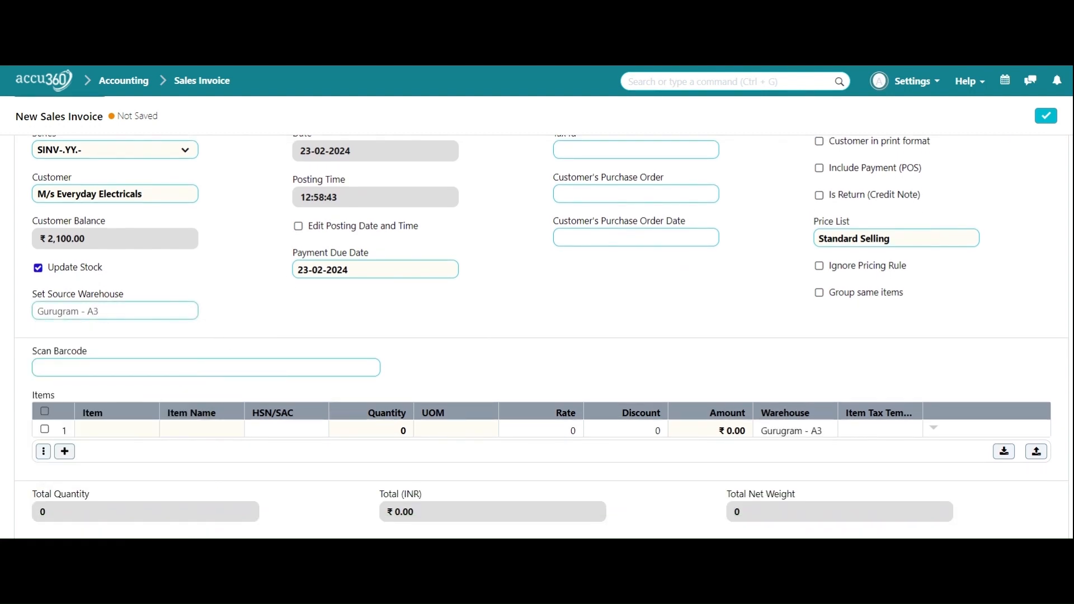
{"action": "scroll", "coordinate": [657, 248], "scroll_direction": "up", "scroll_amount": 1}
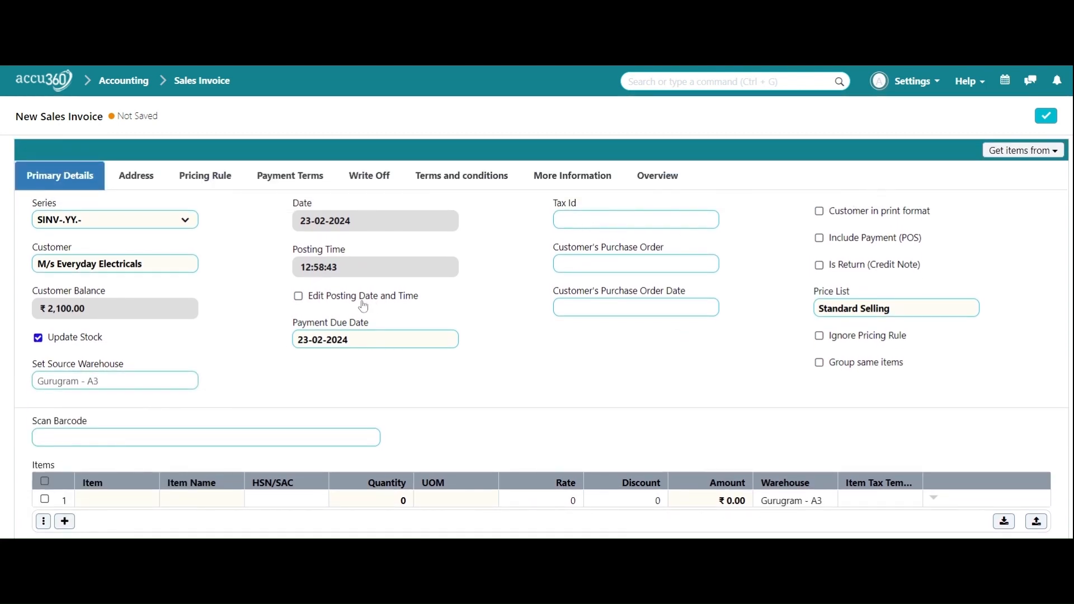
Add item SPC-00001 (SAFFRON) to the first row of the sales invoice's items table
{"action": "scroll", "coordinate": [364, 307], "scroll_direction": "down", "scroll_amount": 1}
{"action": "scroll", "coordinate": [364, 307], "scroll_direction": "down", "scroll_amount": 3}
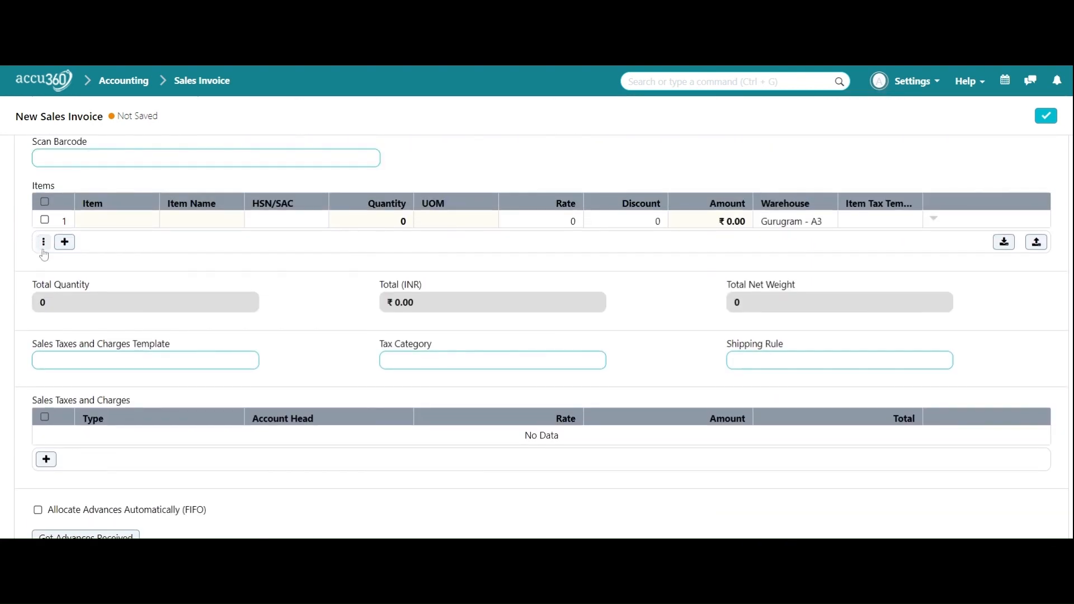
{"action": "left_click", "coordinate": [108, 226]}
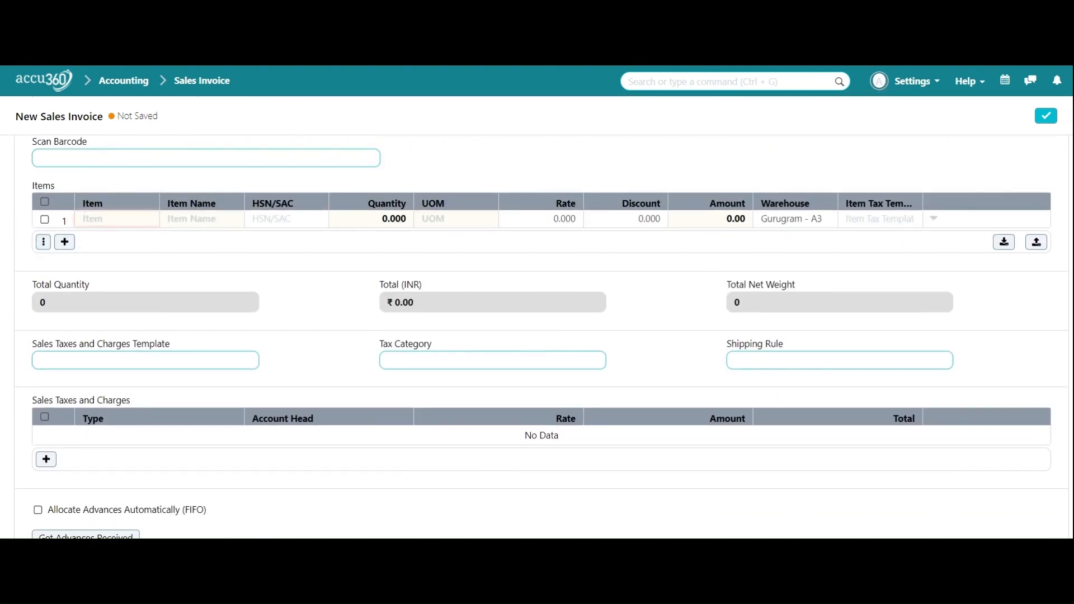
{"action": "type", "text": "sa"}
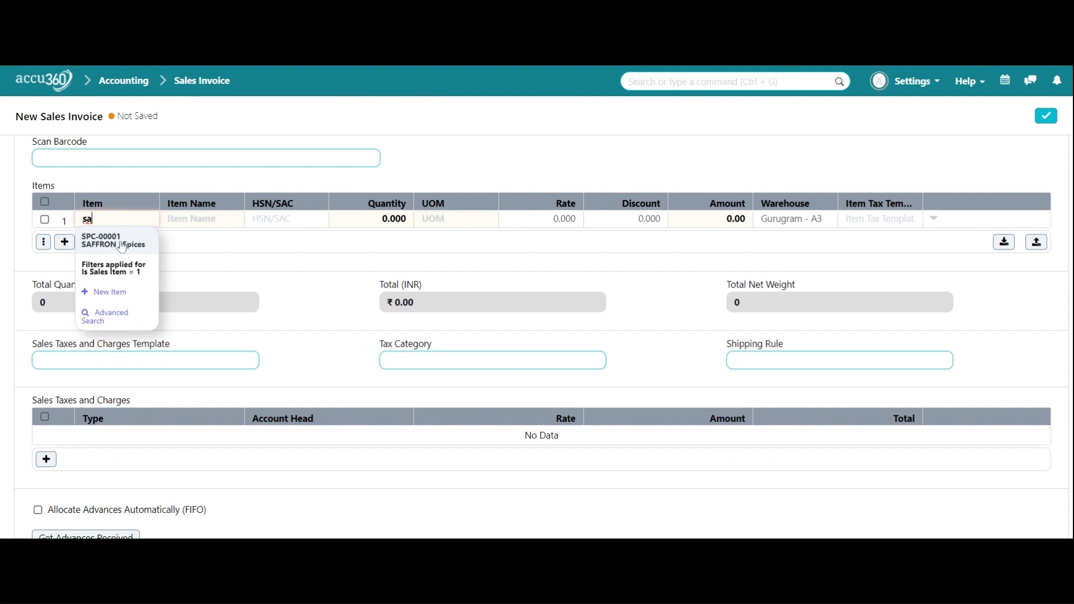
{"action": "left_click", "coordinate": [122, 247]}
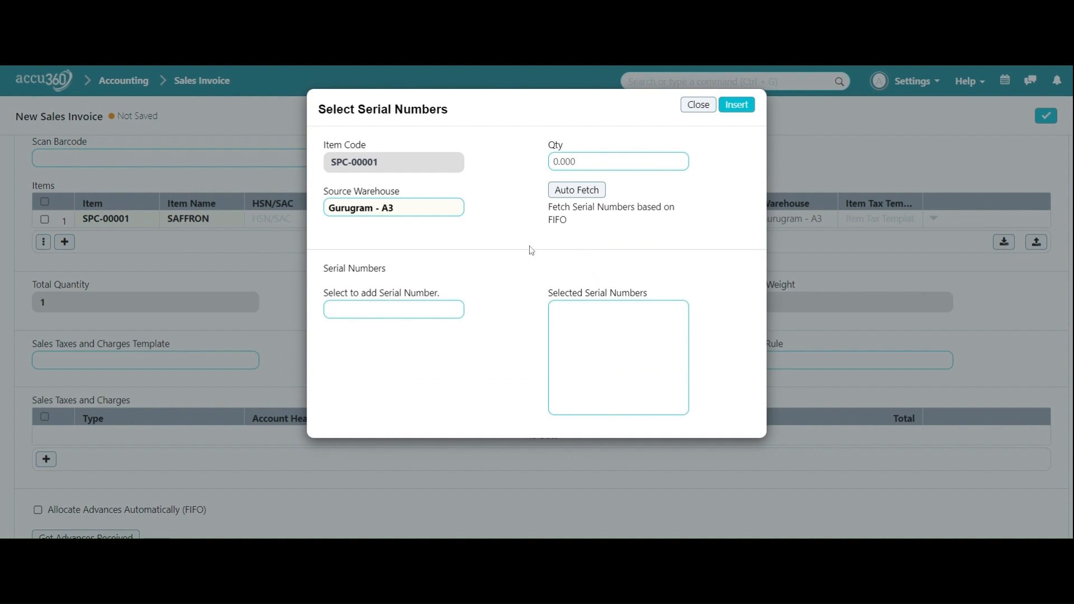
Fetch 20 SAFFRON serial numbers from Gurugram - A3 by FIFO and insert them into the sales invoice row
{"action": "left_click", "coordinate": [618, 162]}
{"action": "left_click", "coordinate": [593, 161]}
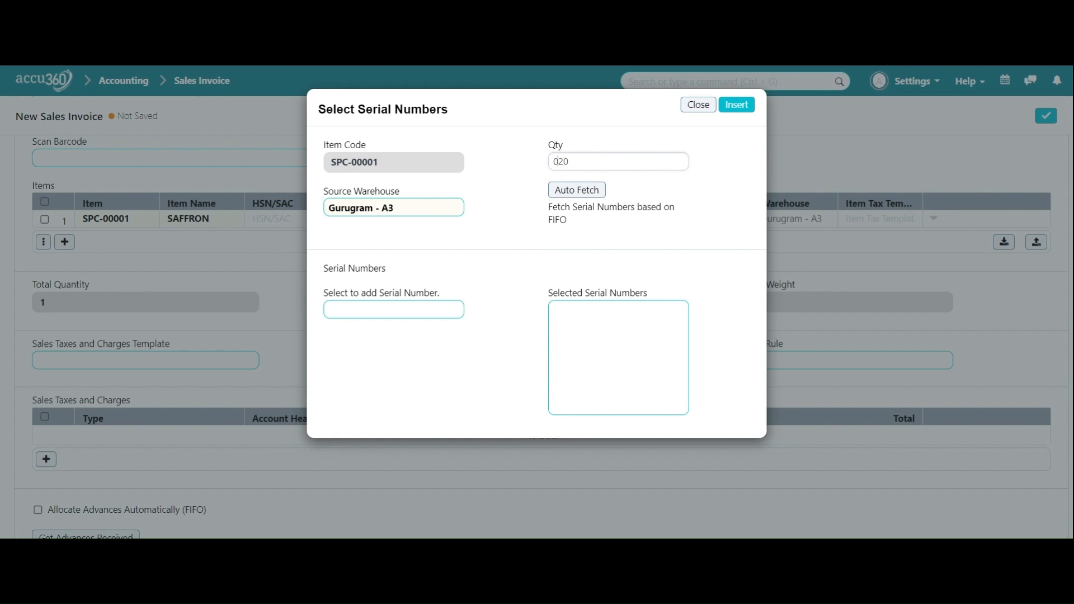
{"action": "key", "text": "BackSpace"}
{"action": "left_click", "coordinate": [585, 192]}
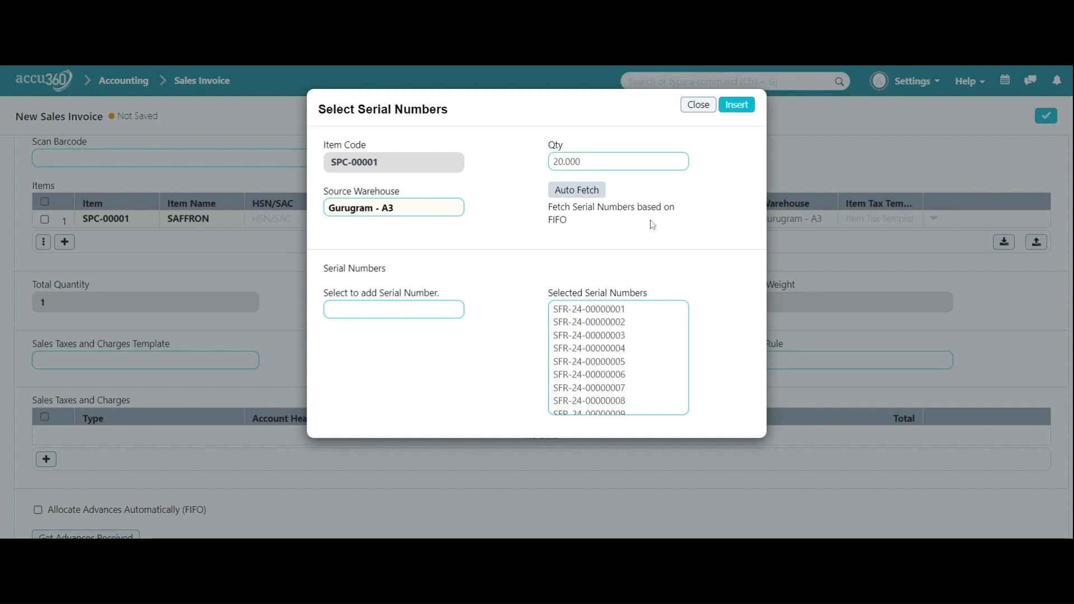
{"action": "scroll", "coordinate": [653, 225], "scroll_direction": "down", "scroll_amount": 10}
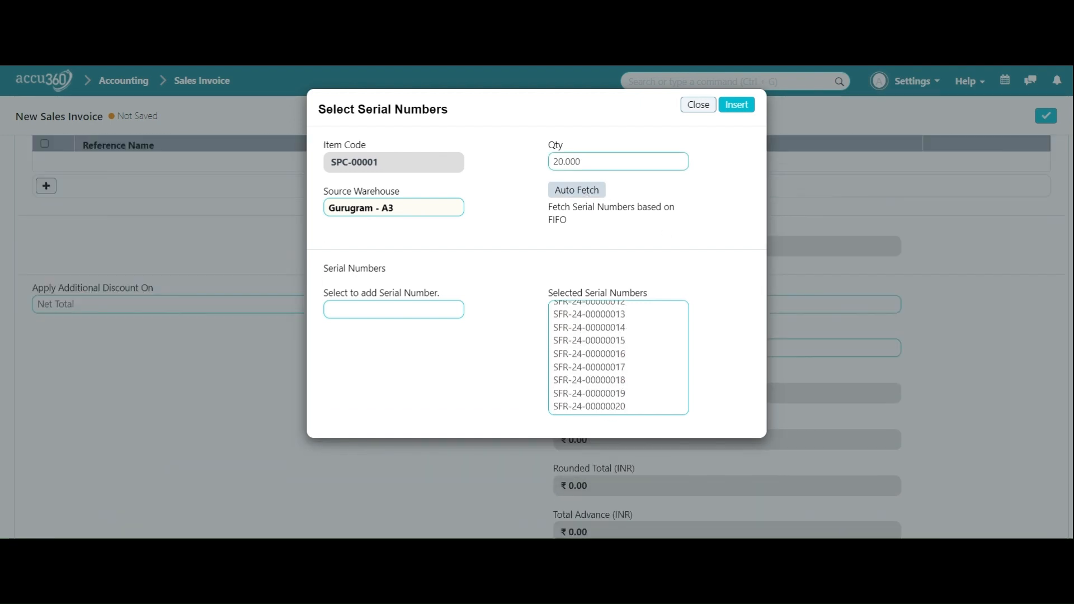
{"action": "scroll", "coordinate": [618, 358], "scroll_direction": "up", "scroll_amount": 6}
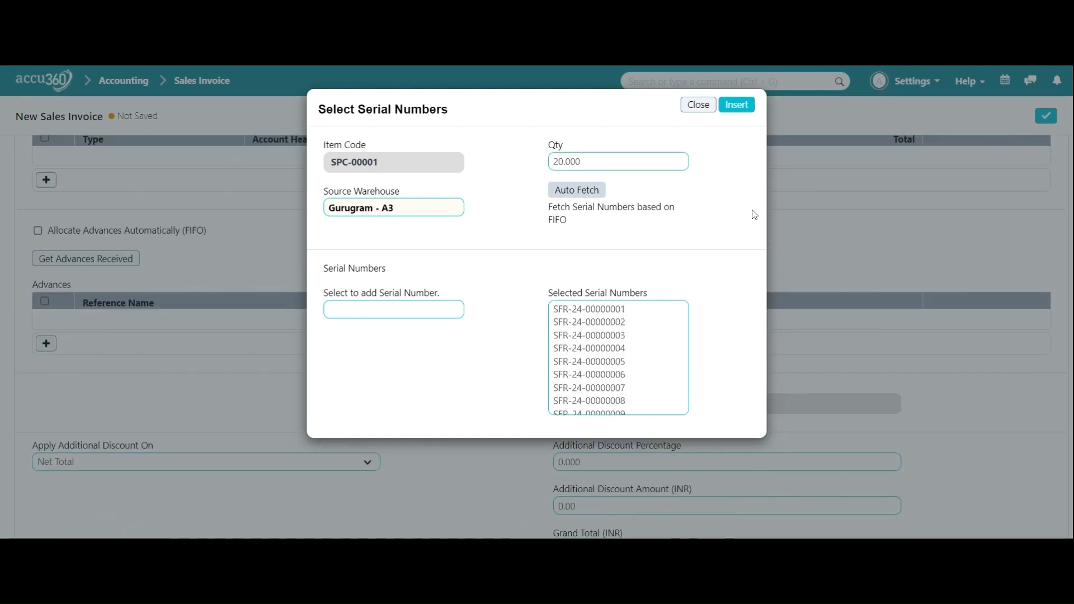
{"action": "scroll", "coordinate": [754, 214], "scroll_direction": "up", "scroll_amount": 6}
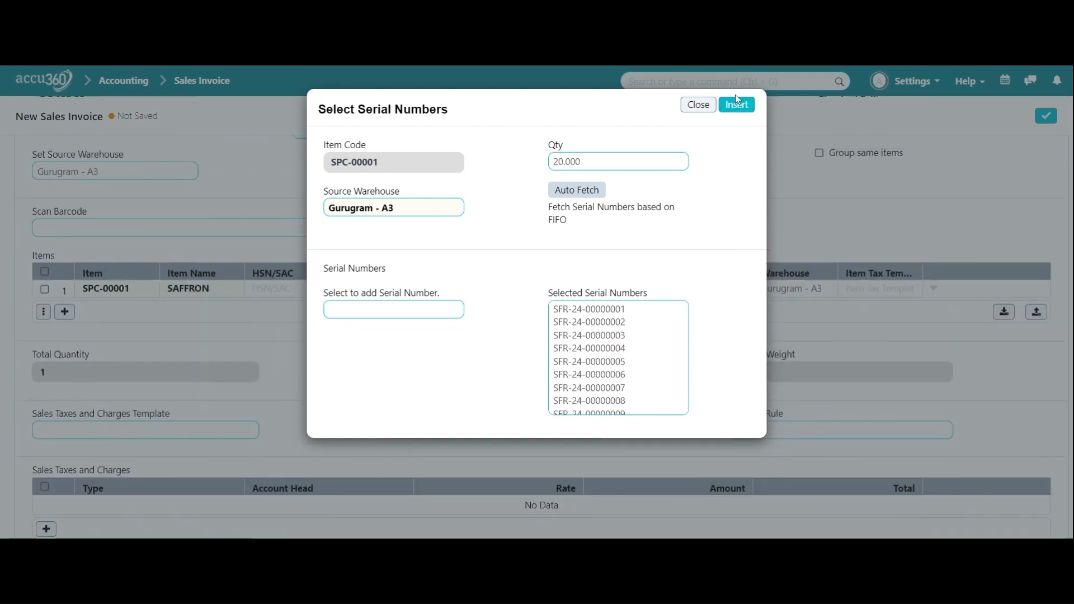
{"action": "left_click", "coordinate": [732, 113]}
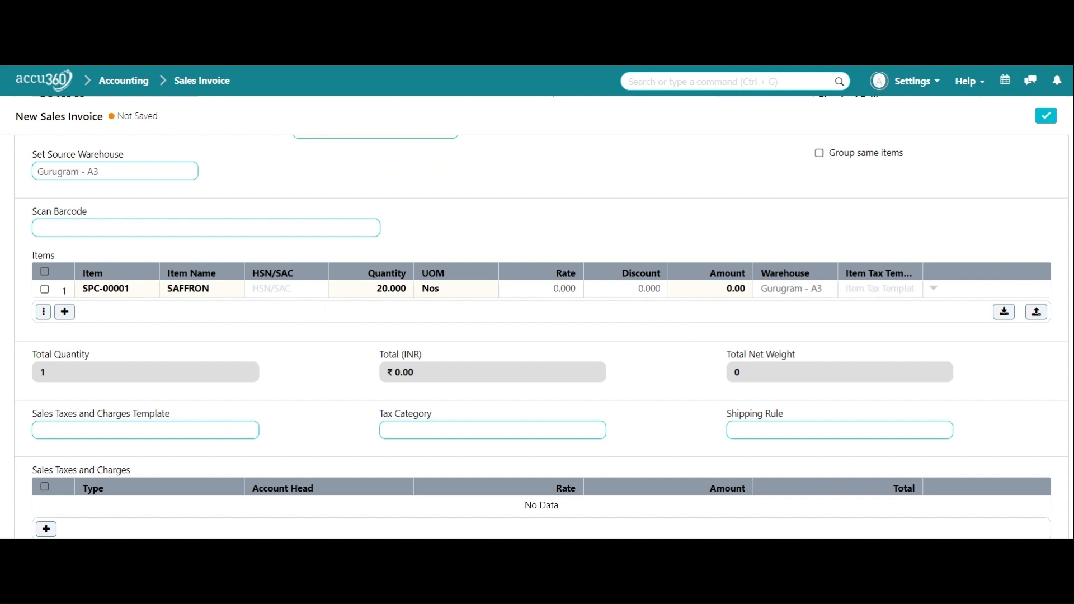
Set the SAFFRON row's rate to 500 in the sales invoice's items table
{"action": "left_click", "coordinate": [554, 288]}
{"action": "type", "text": "500"}
{"action": "left_click", "coordinate": [487, 352]}
Set the Branch accounting dimension of the sales invoice to Haryana
{"action": "scroll", "coordinate": [731, 350], "scroll_direction": "down", "scroll_amount": 5}
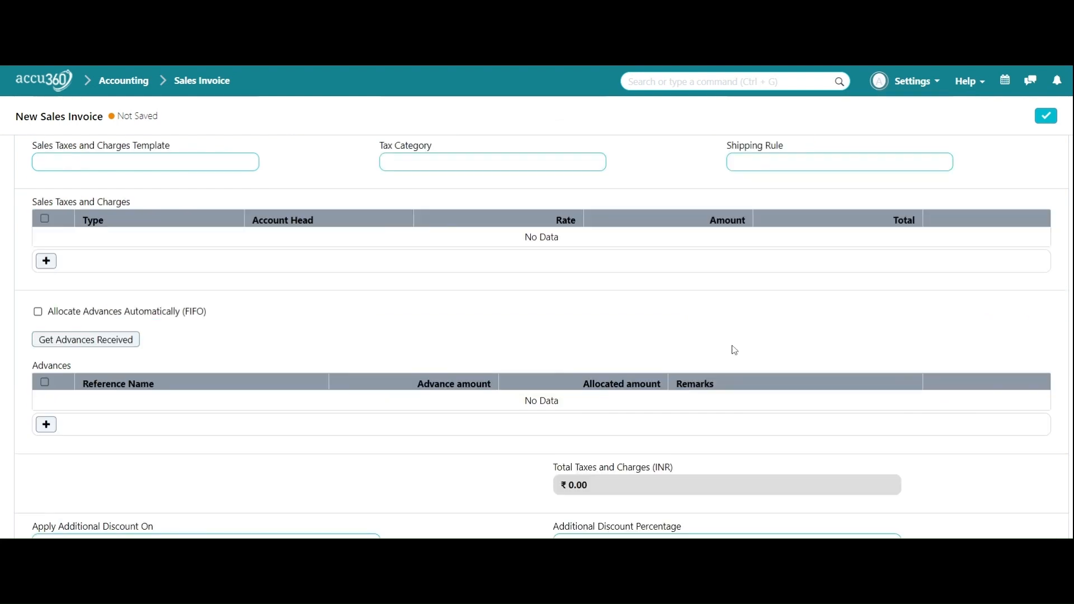
{"action": "scroll", "coordinate": [735, 346], "scroll_direction": "up", "scroll_amount": 1}
{"action": "scroll", "coordinate": [738, 342], "scroll_direction": "down", "scroll_amount": 5}
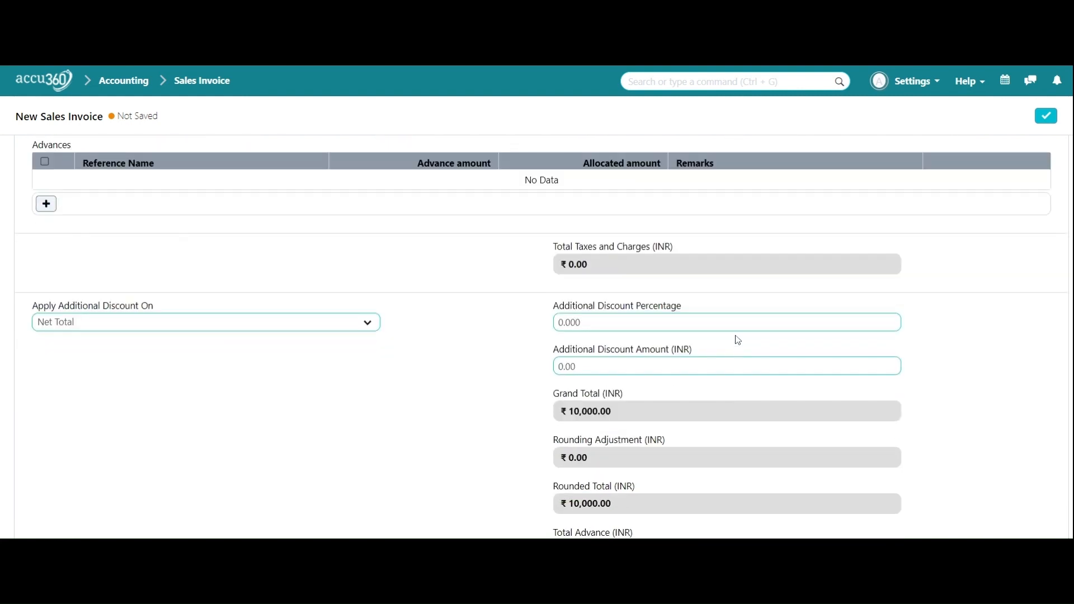
{"action": "scroll", "coordinate": [738, 339], "scroll_direction": "down", "scroll_amount": 3}
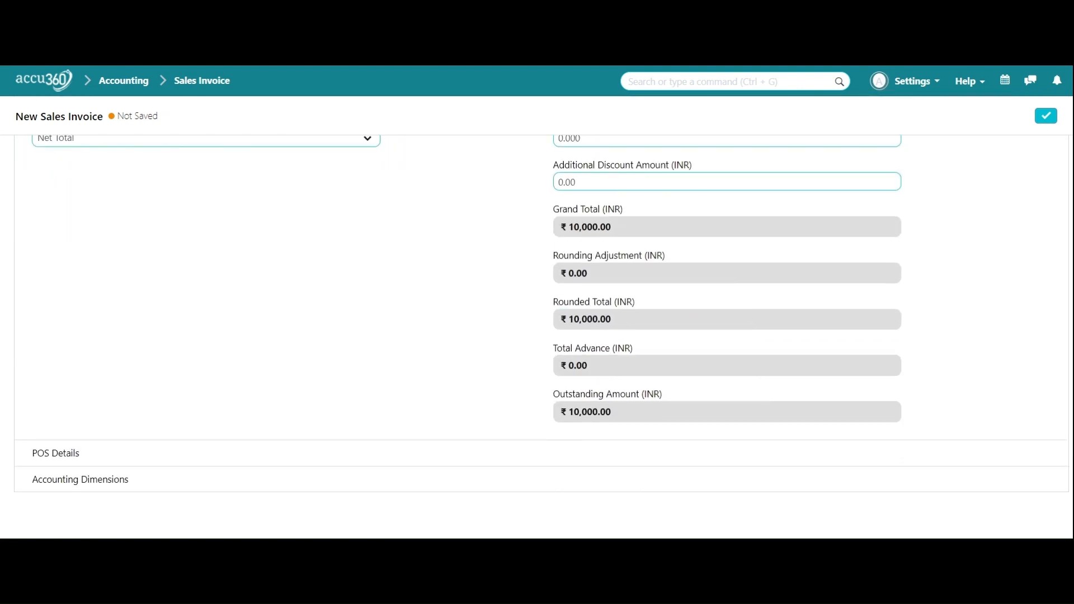
{"action": "left_click", "coordinate": [230, 478]}
{"action": "scroll", "coordinate": [511, 422], "scroll_direction": "down", "scroll_amount": 1}
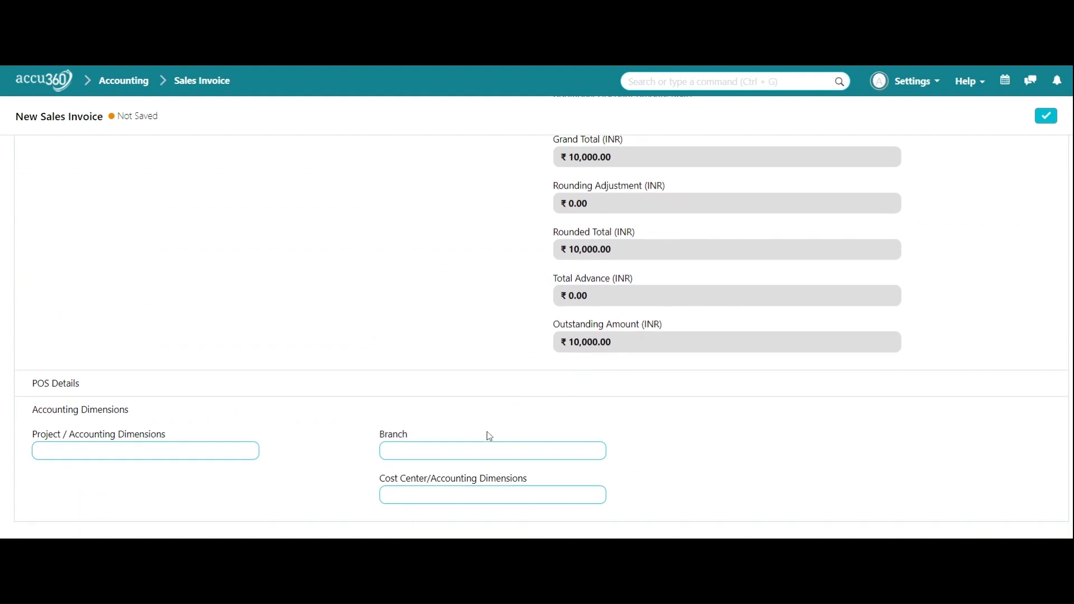
{"action": "left_click", "coordinate": [492, 450]}
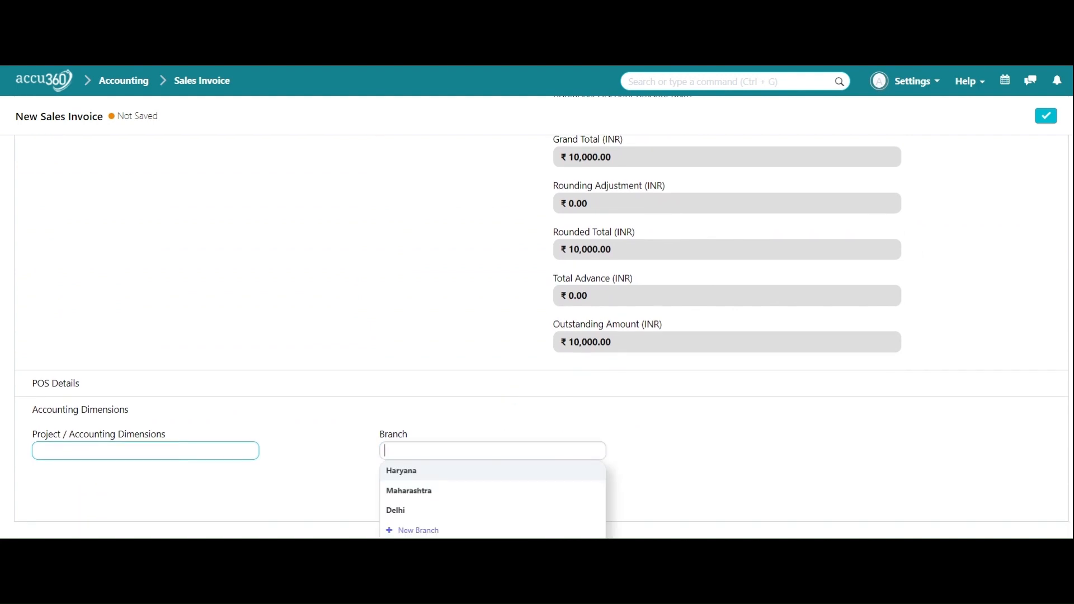
{"action": "left_click", "coordinate": [471, 477]}
Save the sales invoice and permanently submit it
{"action": "scroll", "coordinate": [712, 400], "scroll_direction": "up", "scroll_amount": 15}
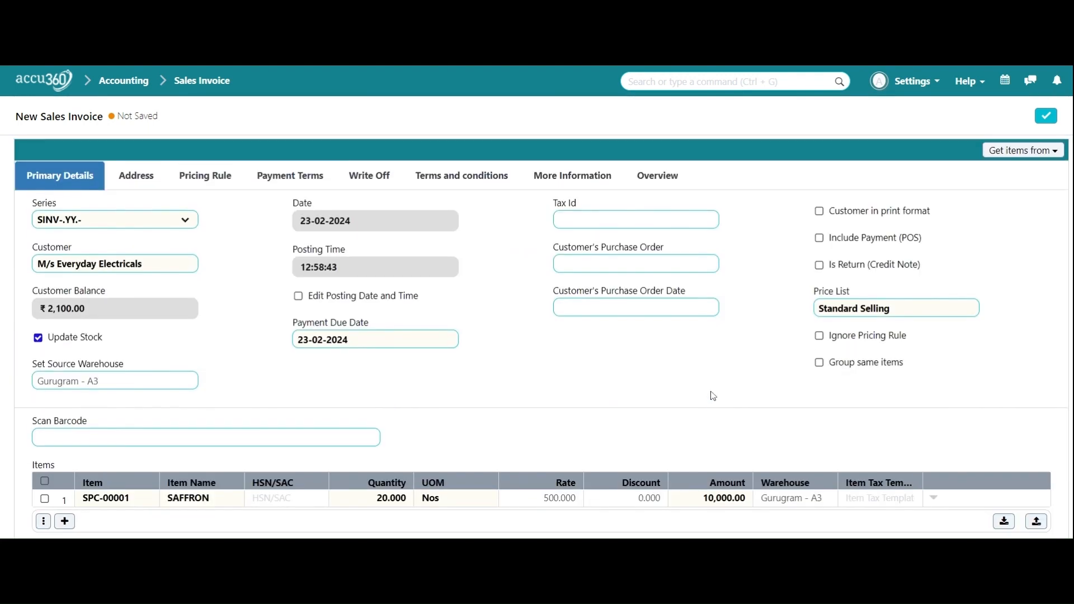
{"action": "left_click", "coordinate": [1045, 117]}
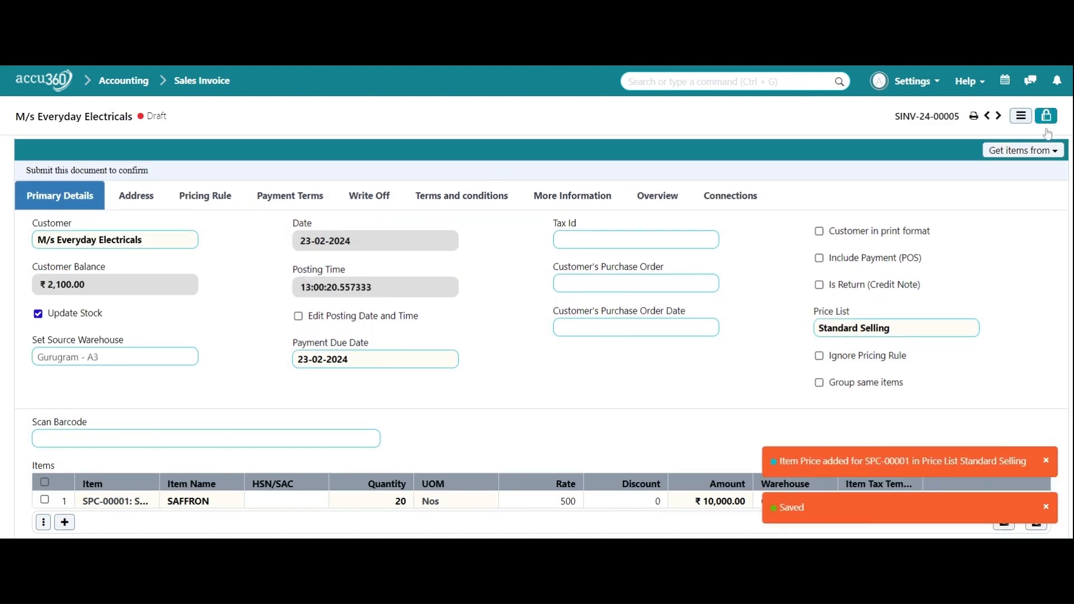
{"action": "left_click", "coordinate": [1045, 117]}
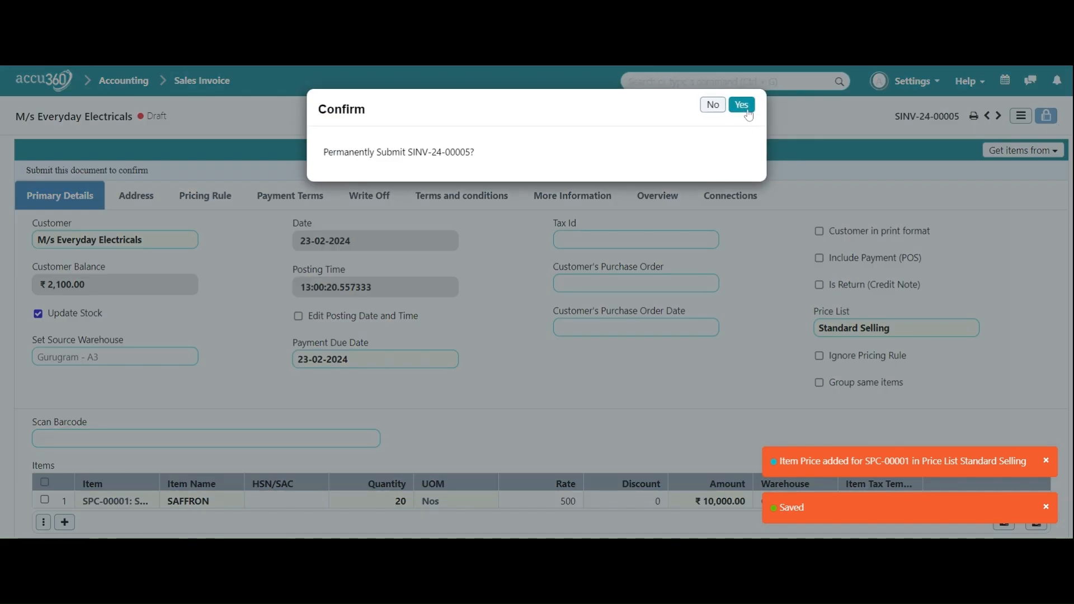
{"action": "left_click", "coordinate": [742, 106]}
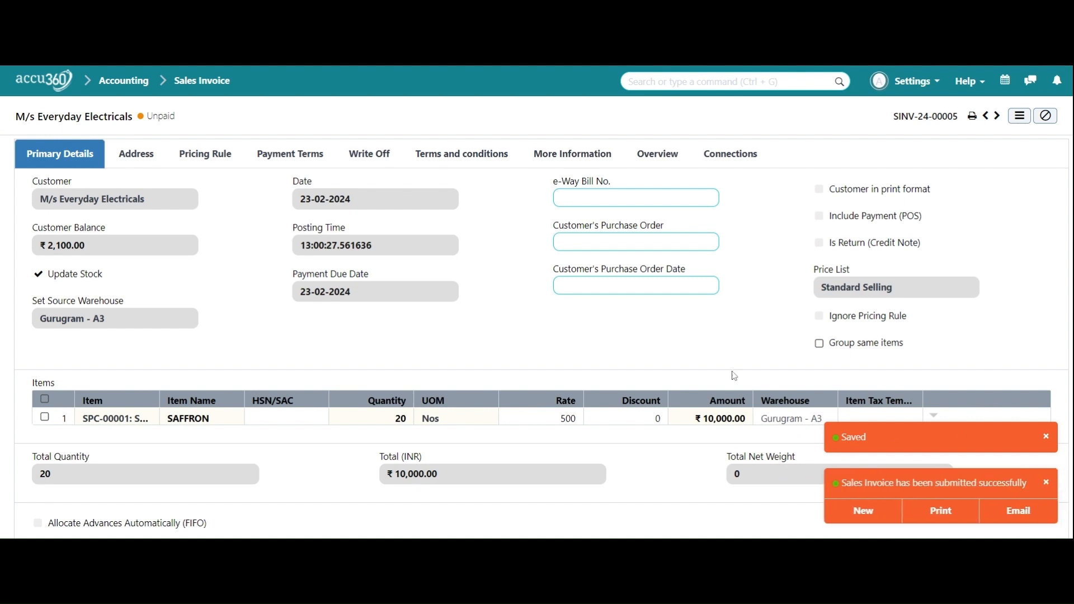
Review the submitted sales invoice and open its Stock Ledger report
{"action": "scroll", "coordinate": [726, 376], "scroll_direction": "down", "scroll_amount": 5}
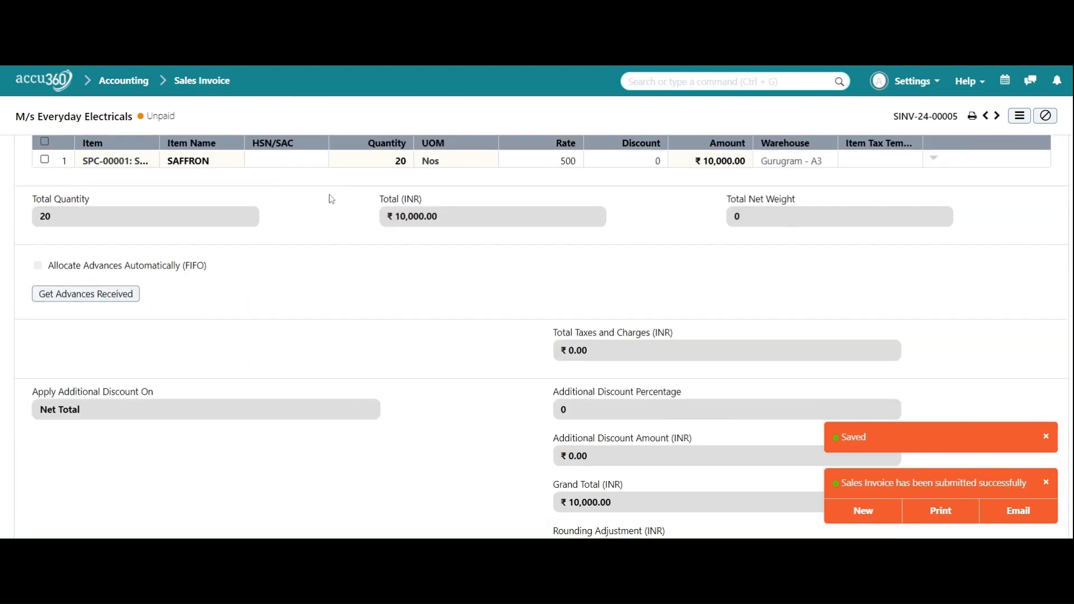
{"action": "scroll", "coordinate": [564, 307], "scroll_direction": "down", "scroll_amount": 4}
{"action": "scroll", "coordinate": [563, 319], "scroll_direction": "up", "scroll_amount": 9}
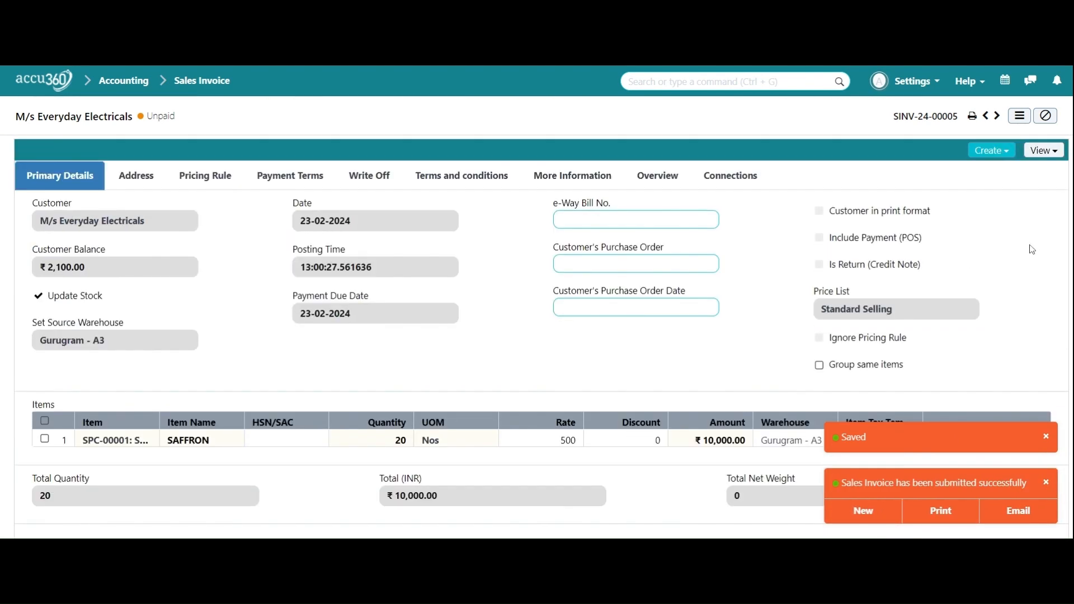
{"action": "left_click", "coordinate": [1043, 150]}
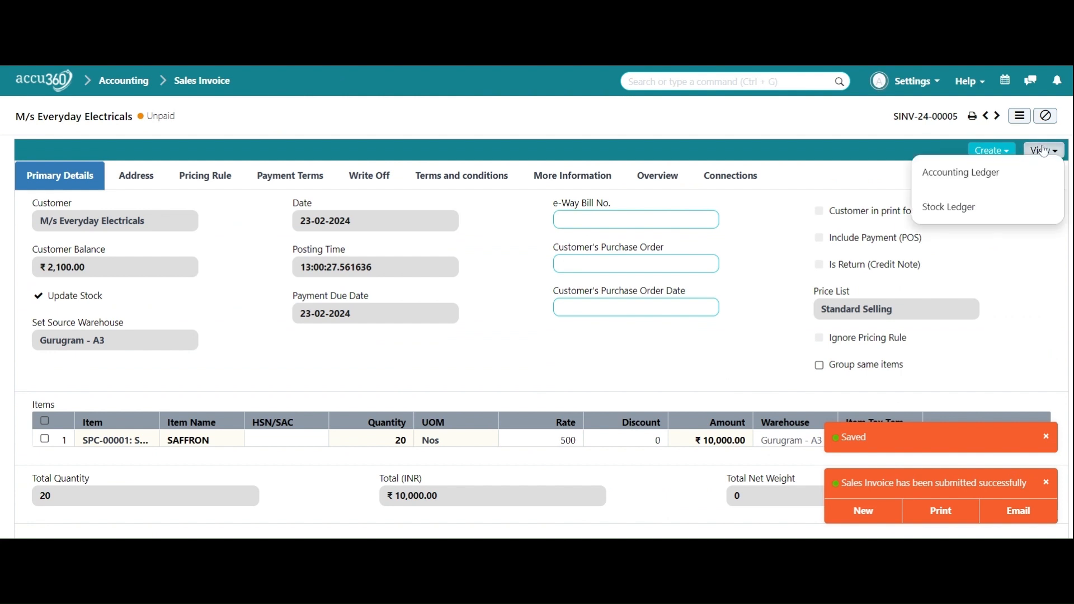
{"action": "left_click", "coordinate": [1023, 222]}
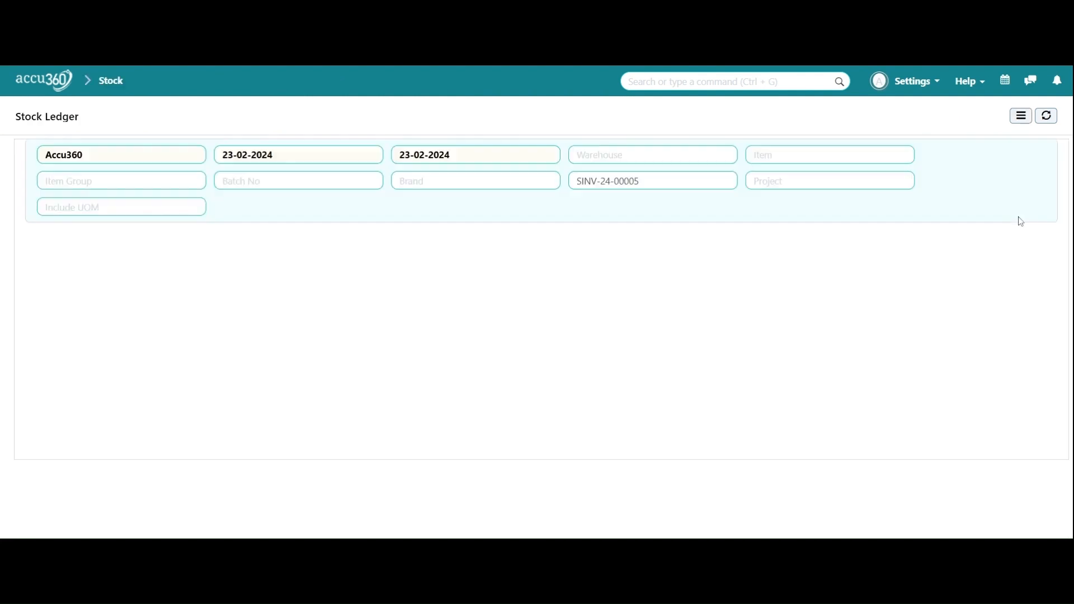
Clear the Stock Ledger's voucher filter and filter the report by warehouse Gurugram - A3
{"action": "key", "text": "ctrl+a"}
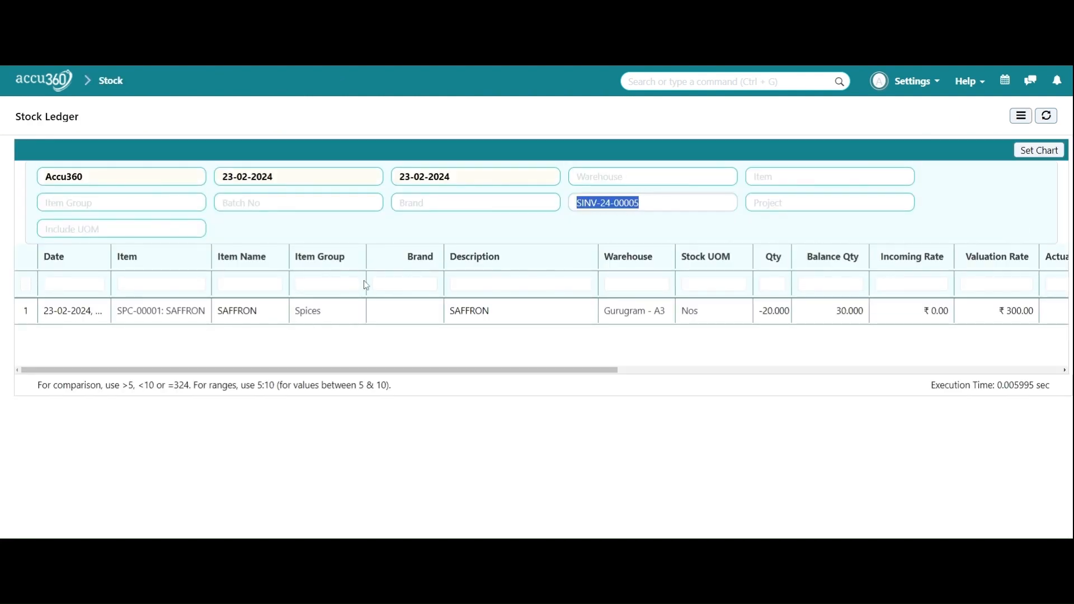
{"action": "key", "text": "BackSpace"}
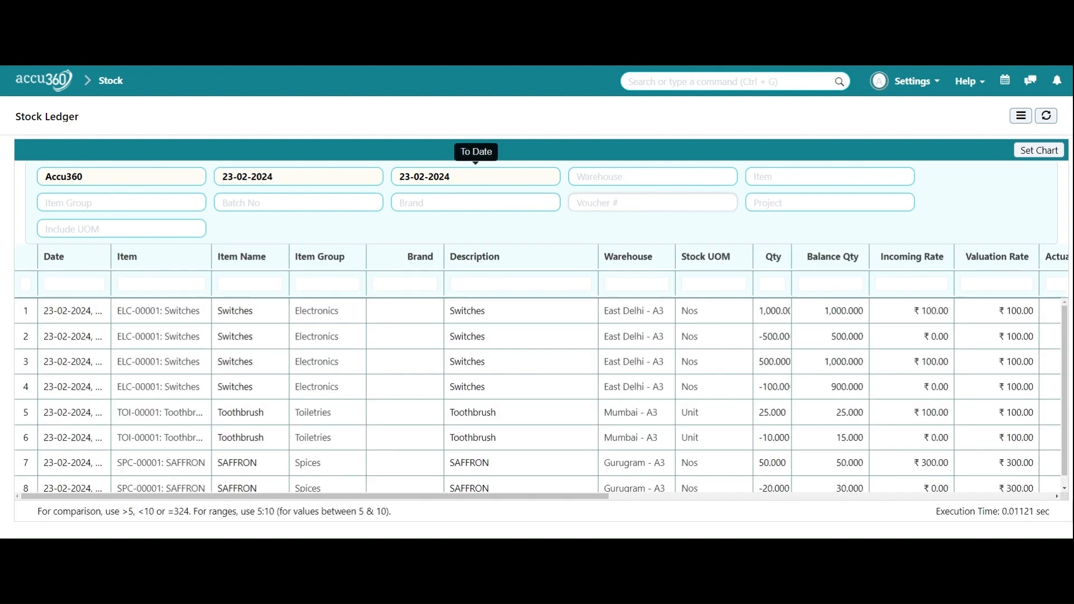
{"action": "left_click", "coordinate": [609, 175]}
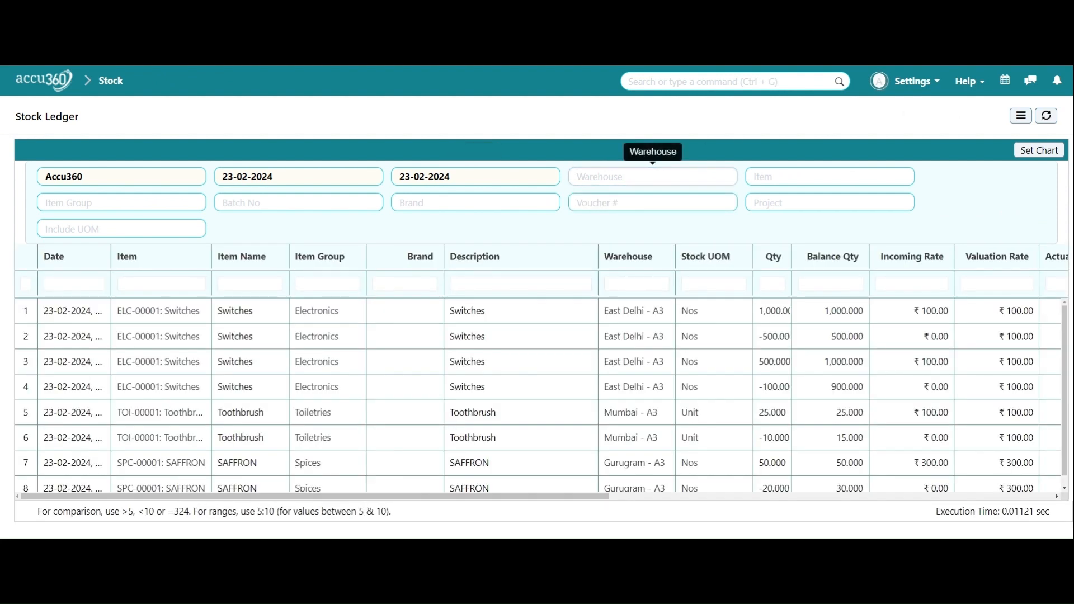
{"action": "type", "text": "gur"}
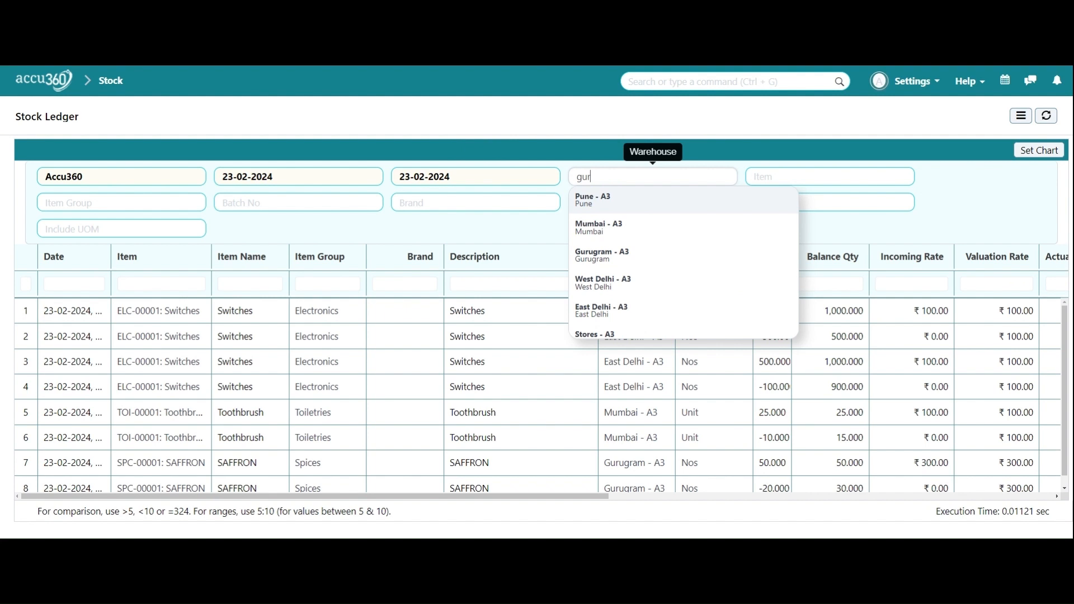
{"action": "left_click", "coordinate": [643, 200]}
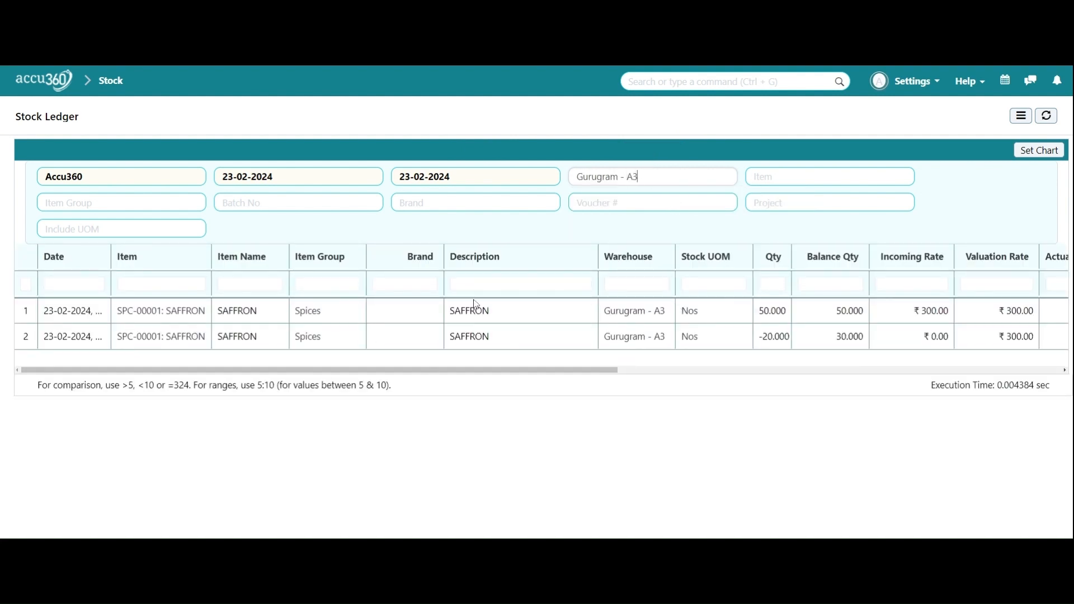
Examine the Gurugram ledger's value, batch and serial columns, open batch SFR-00001 from the purchase row, and return to the Batch list
{"action": "left_click_drag", "start_coordinate": [390, 370], "coordinate": [515, 383]}
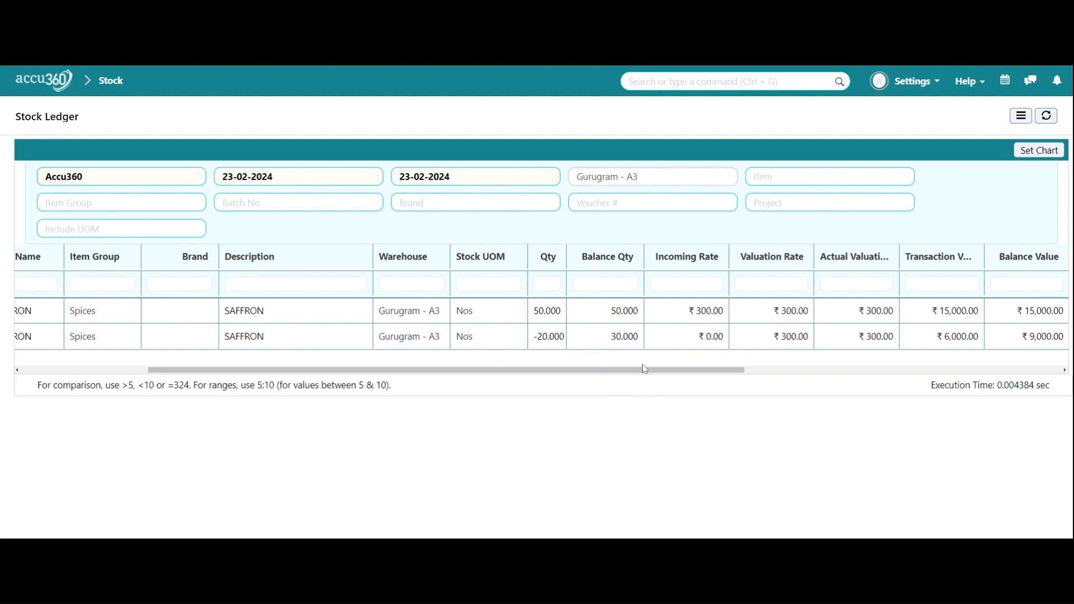
{"action": "left_click_drag", "start_coordinate": [637, 368], "coordinate": [894, 360]}
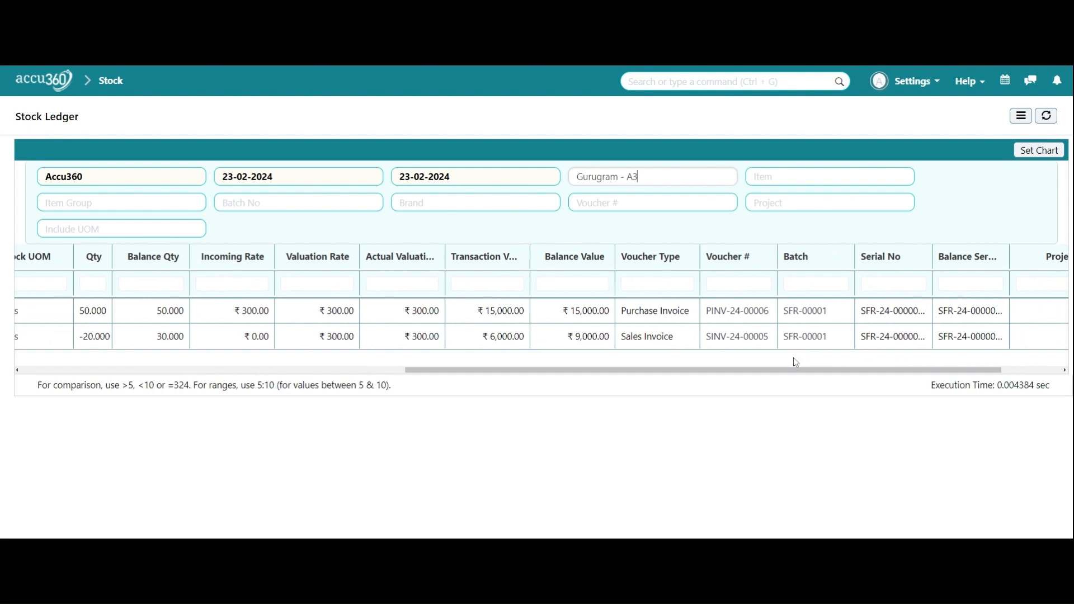
{"action": "left_click", "coordinate": [805, 311]}
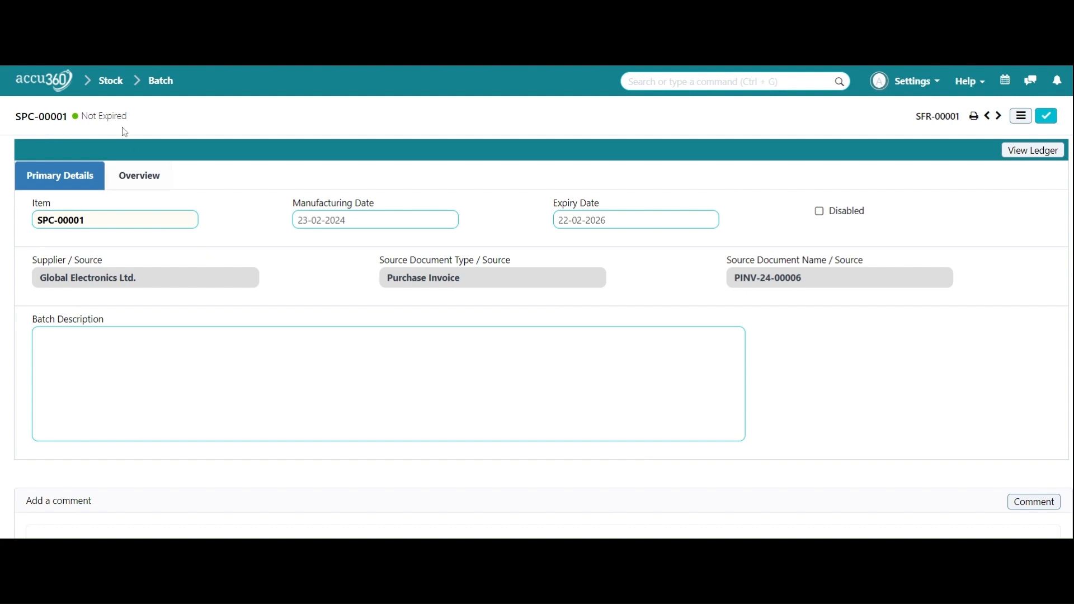
{"action": "left_click", "coordinate": [161, 80]}
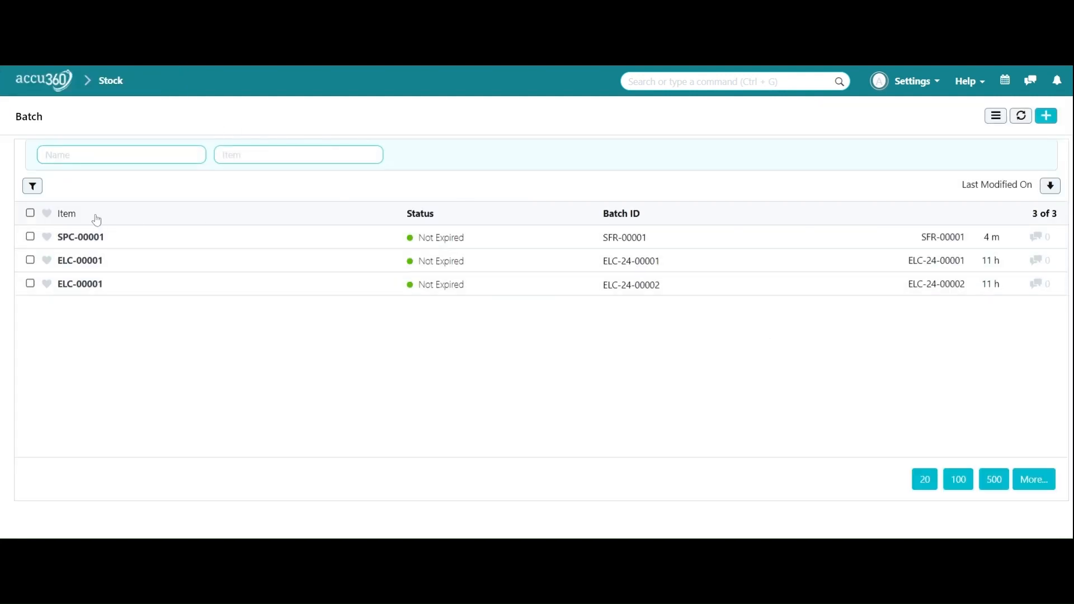
Go to the home page and find and open the Purchase Invoice list
{"action": "left_click", "coordinate": [74, 88]}
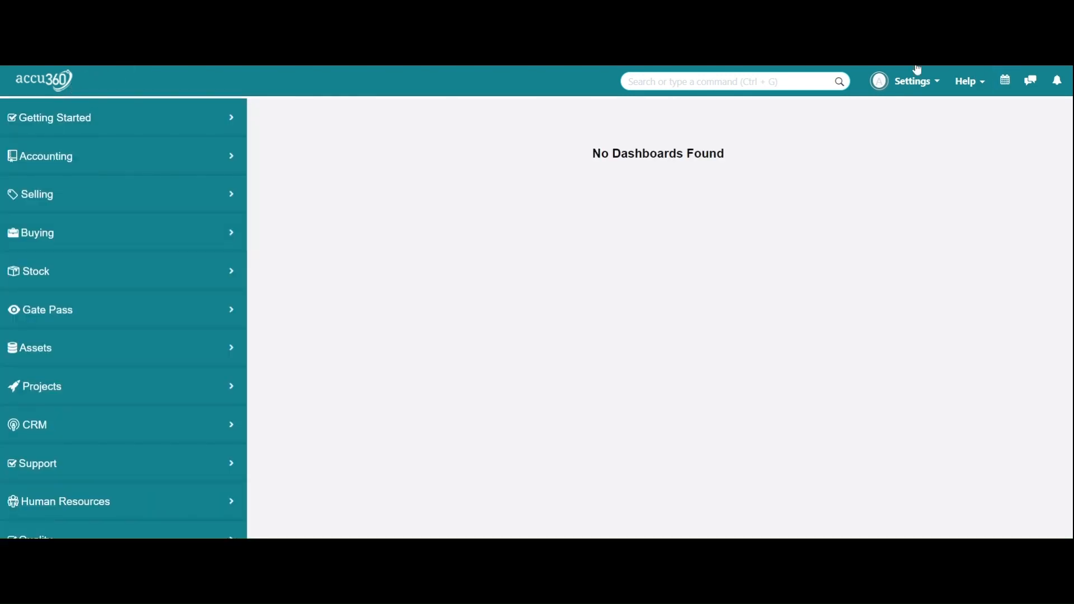
{"action": "left_click", "coordinate": [629, 82]}
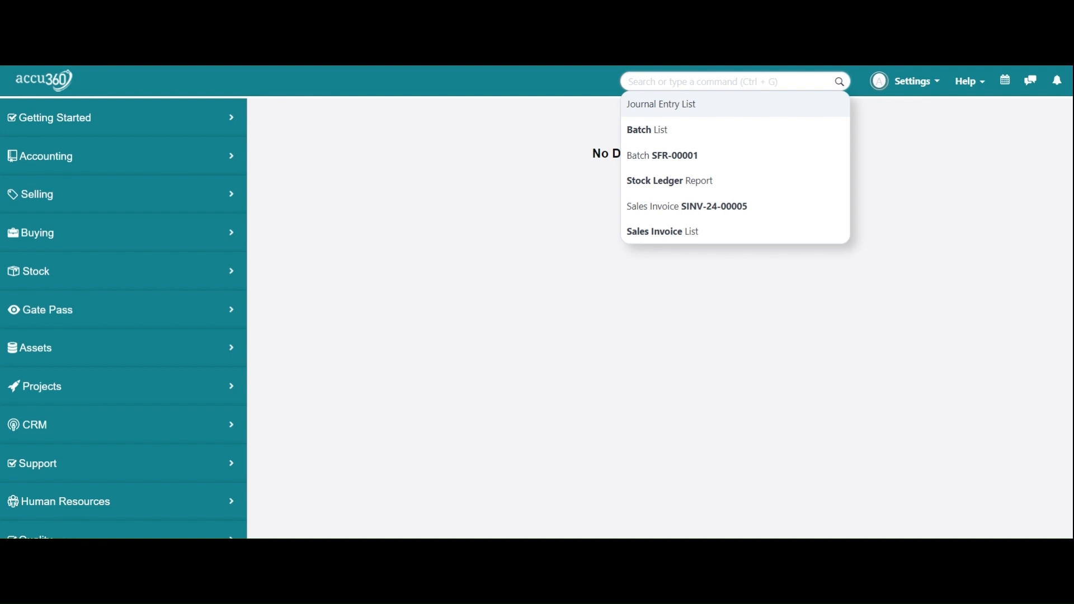
{"action": "type", "text": "purchase"}
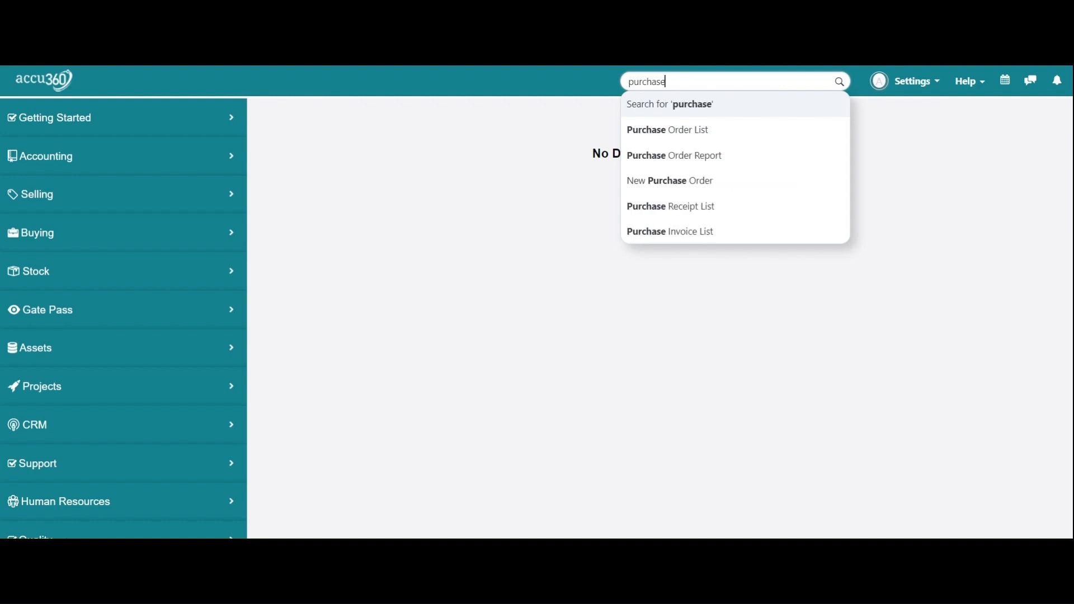
{"action": "type", "text": " in"}
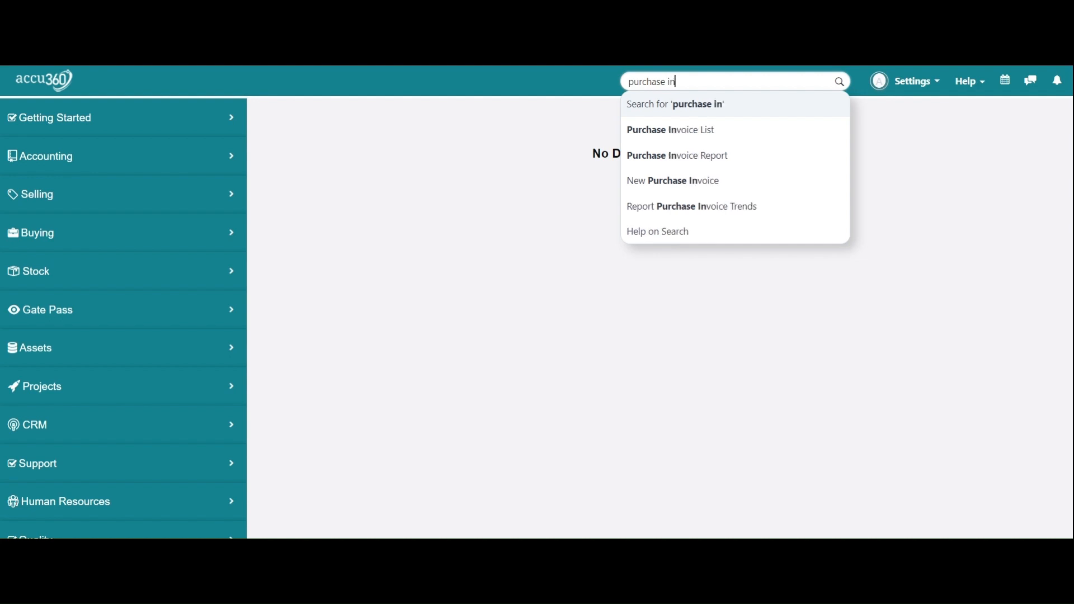
{"action": "type", "text": "voice"}
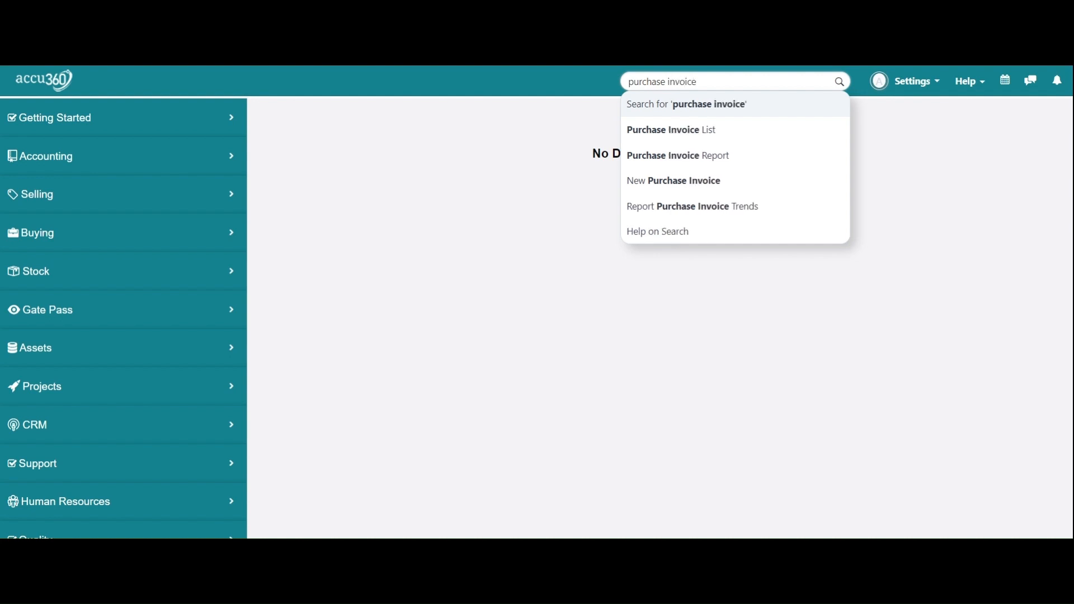
{"action": "key", "text": "Down"}
{"action": "key", "text": "Return"}
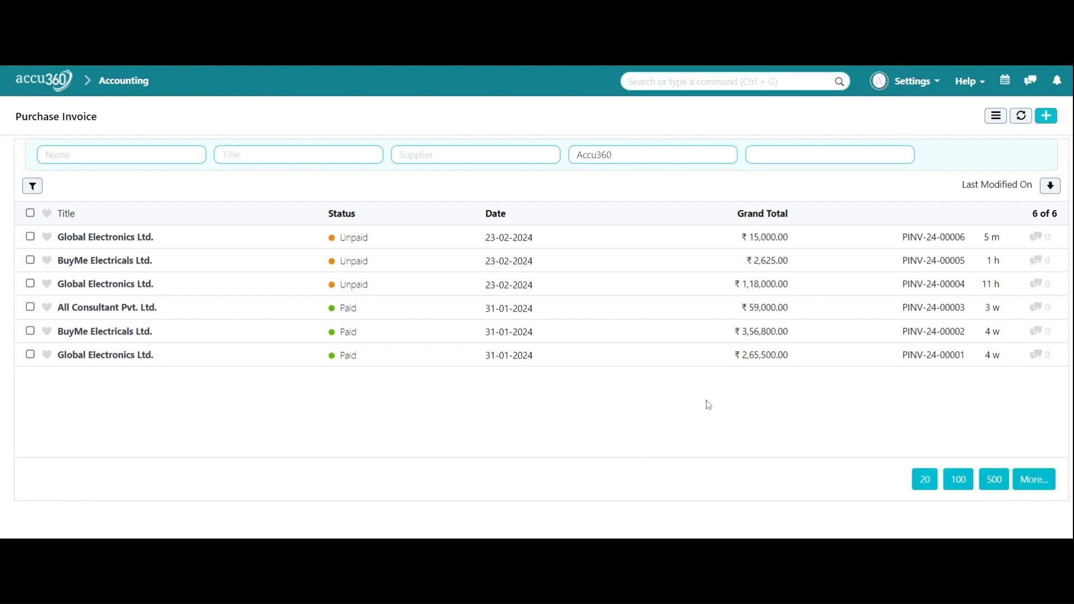
Reload the Purchase Invoice list and start a new purchase invoice
{"action": "left_click", "coordinate": [909, 81]}
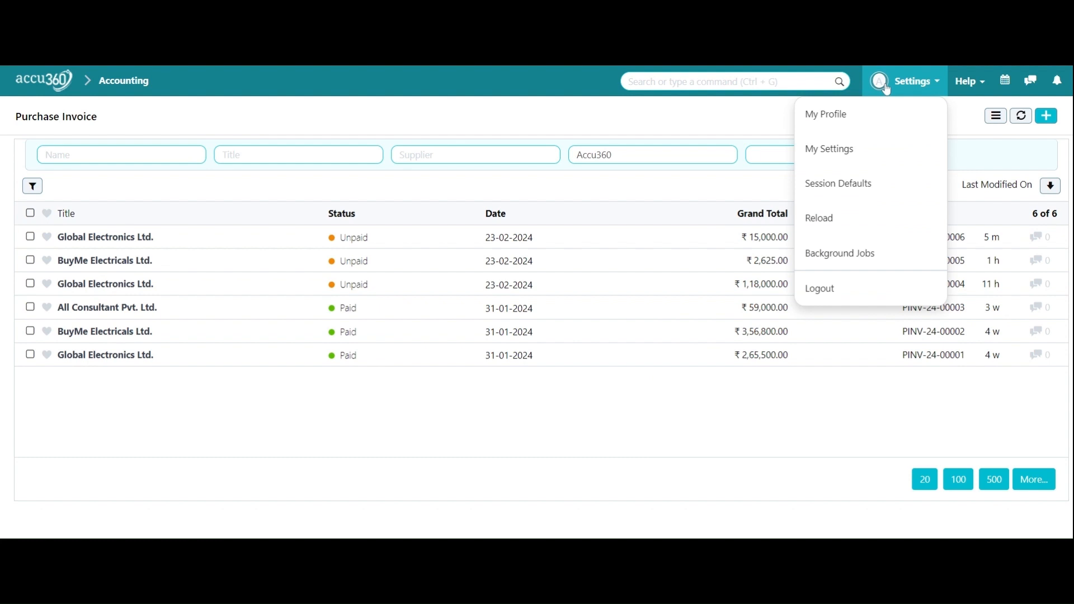
{"action": "left_click", "coordinate": [897, 216]}
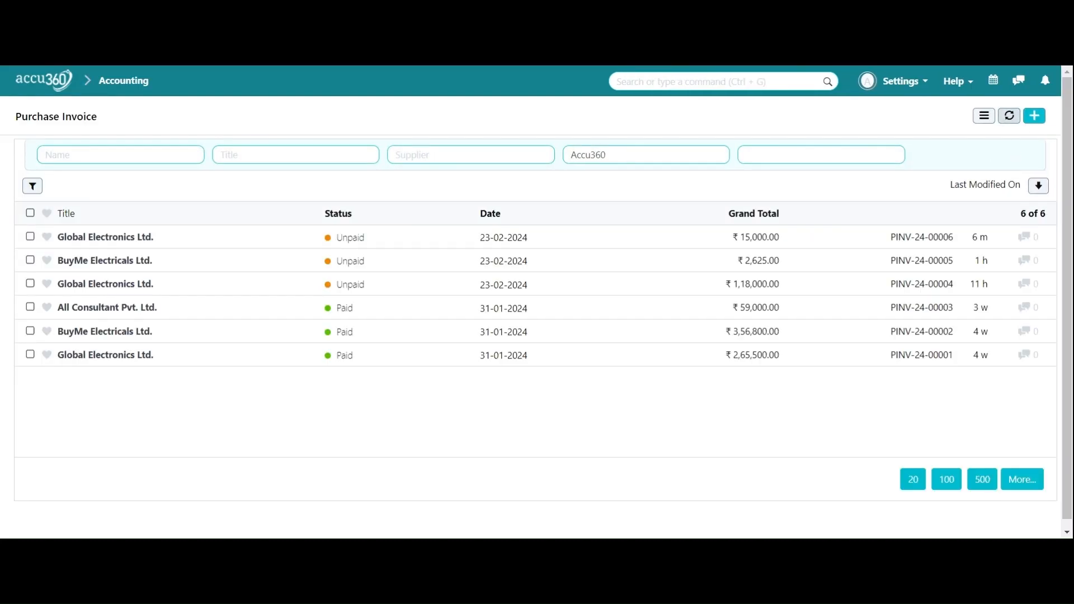
{"action": "left_click", "coordinate": [1032, 117]}
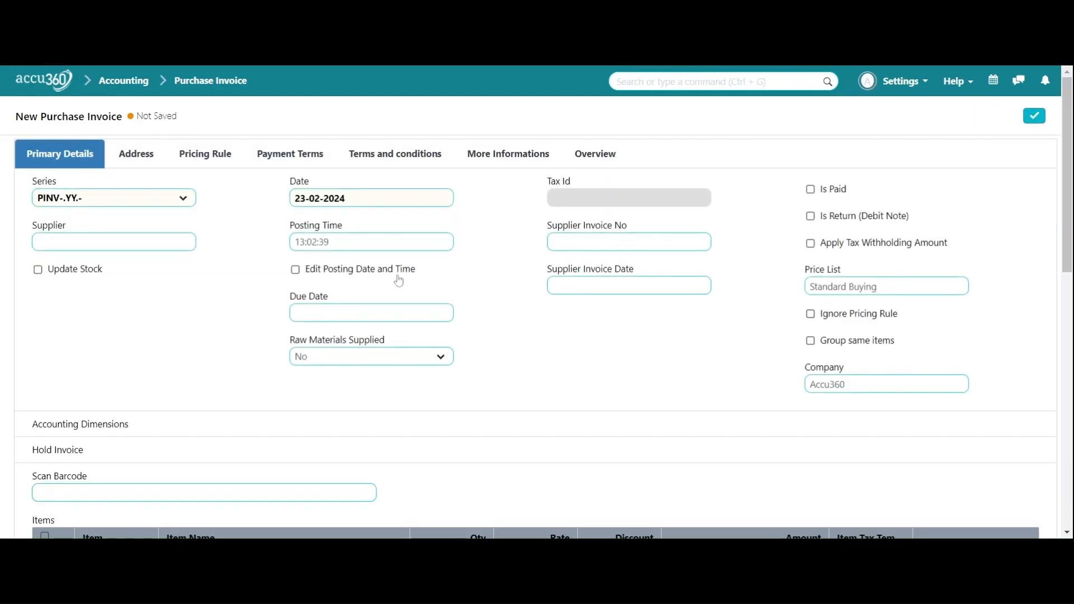
Set the supplier to BuyMe Electricals Ltd. and enable stock updating with Gurugram - A3 as the accepted warehouse
{"action": "left_click", "coordinate": [135, 176]}
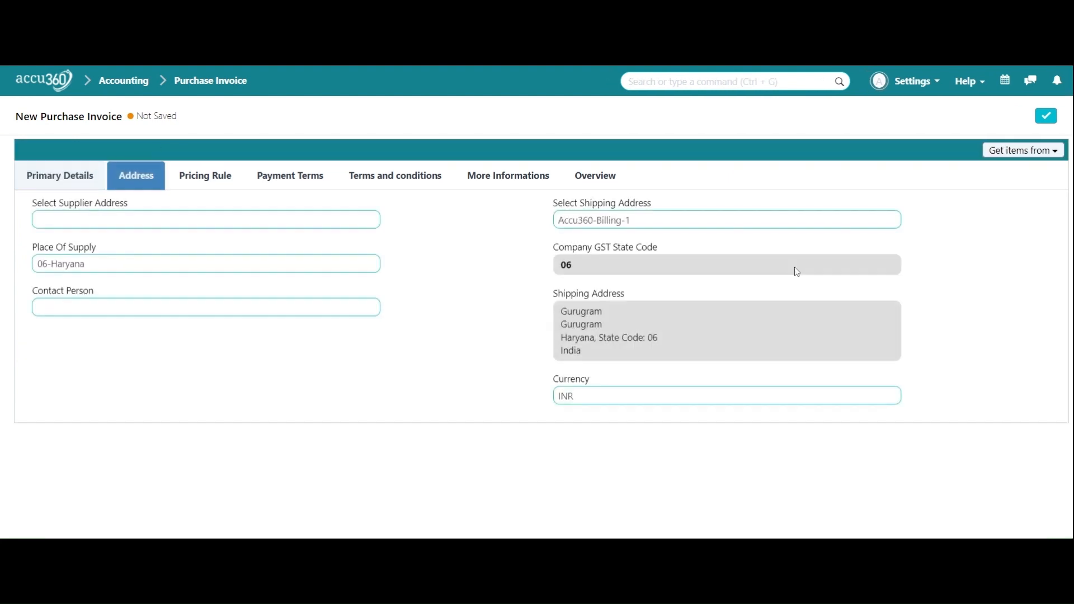
{"action": "left_click", "coordinate": [84, 182]}
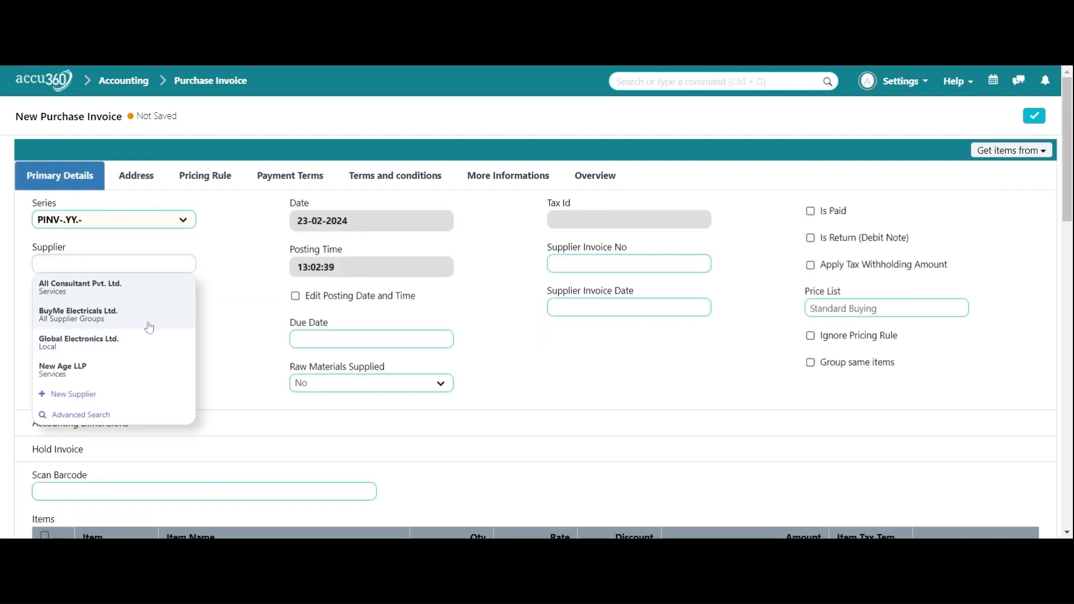
{"action": "left_click", "coordinate": [148, 317]}
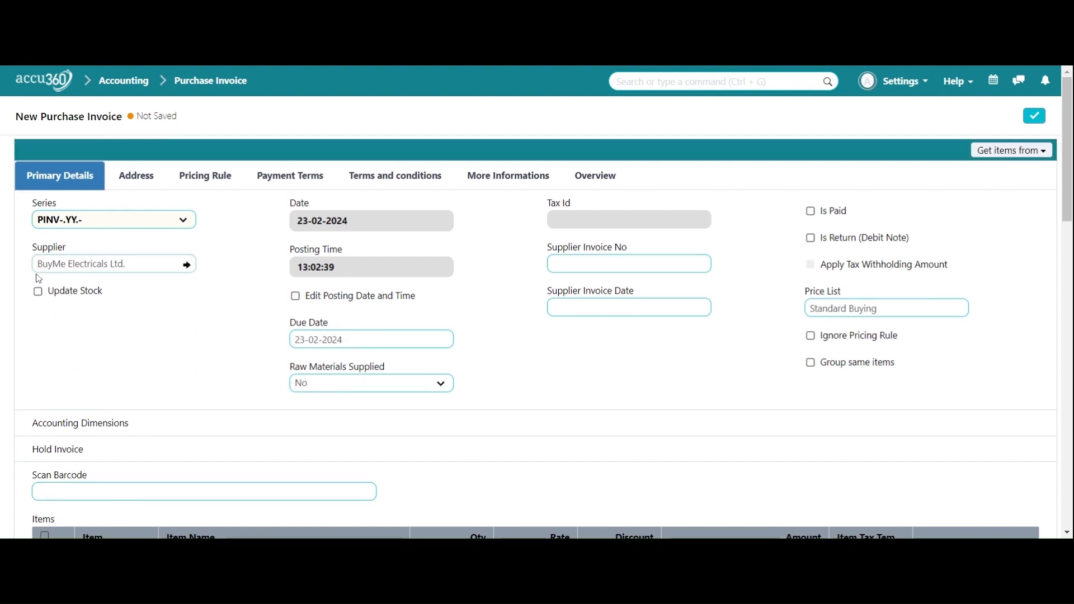
{"action": "left_click", "coordinate": [42, 283]}
{"action": "scroll", "coordinate": [124, 278], "scroll_direction": "down", "scroll_amount": 1}
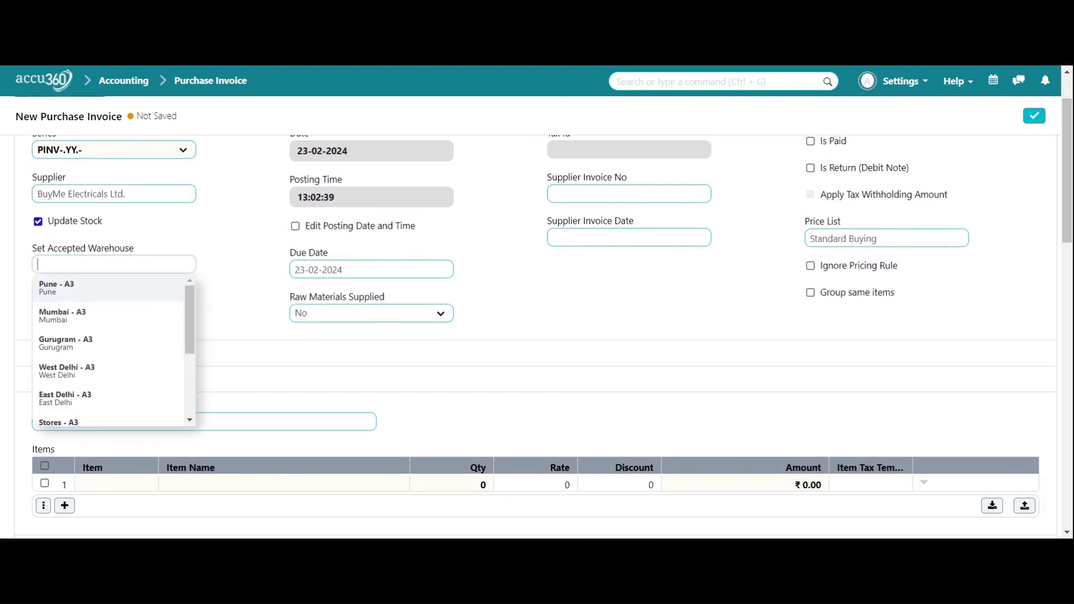
{"action": "left_click", "coordinate": [148, 348]}
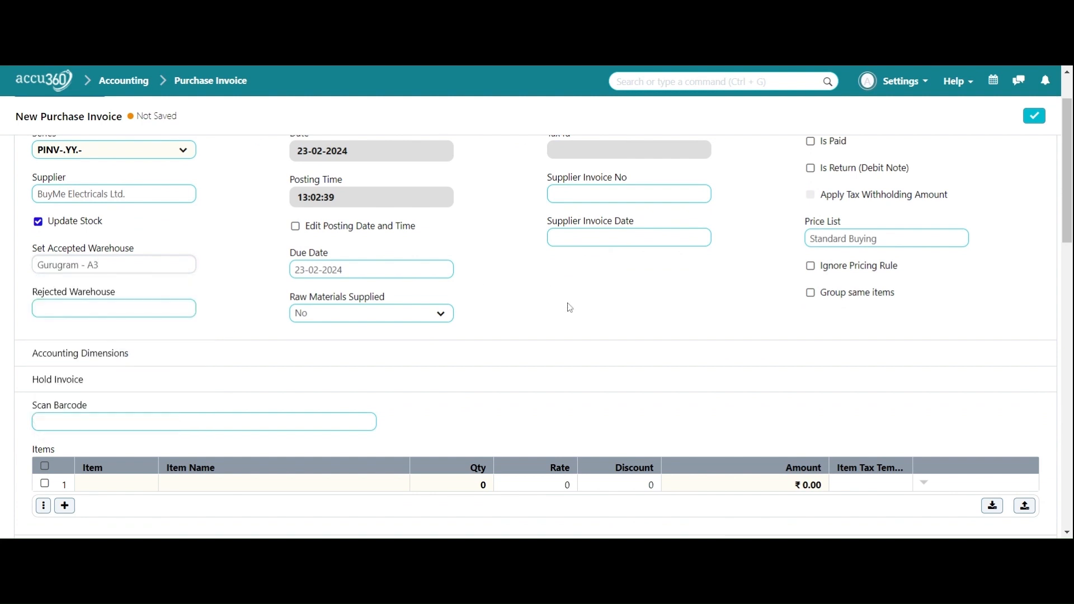
Set the branch to Haryana in the purchase invoice's accounting dimensions
{"action": "scroll", "coordinate": [569, 307], "scroll_direction": "up", "scroll_amount": 2}
{"action": "scroll", "coordinate": [242, 355], "scroll_direction": "down", "scroll_amount": 2}
{"action": "left_click", "coordinate": [239, 355]}
{"action": "left_click", "coordinate": [594, 394]}
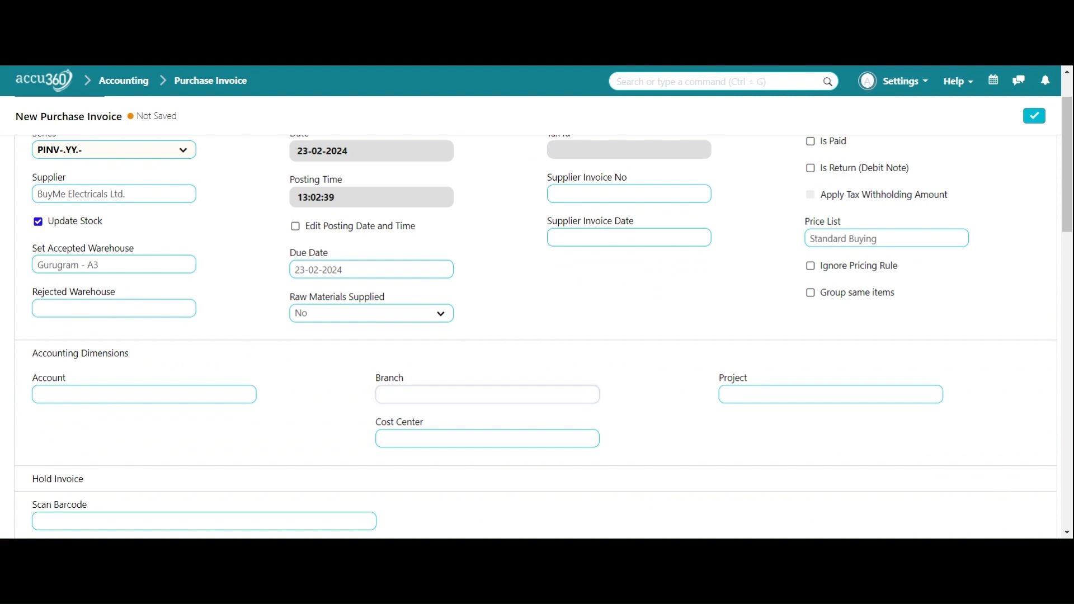
{"action": "left_click", "coordinate": [524, 414]}
Add item SPC-00001 SAFFRON to the purchase invoice's items with a quantity of 20
{"action": "scroll", "coordinate": [541, 412], "scroll_direction": "down", "scroll_amount": 3}
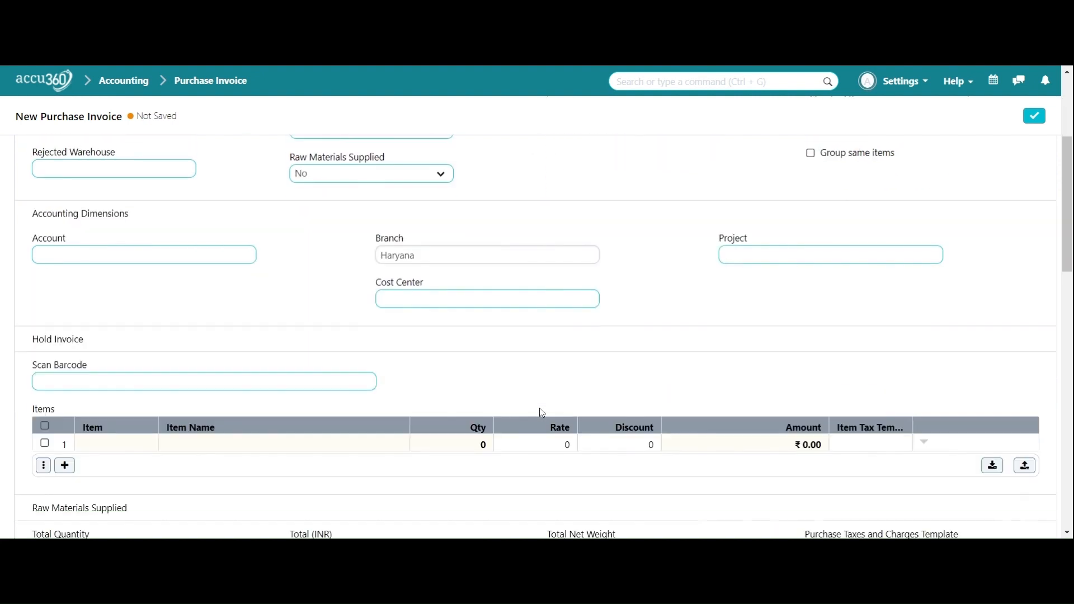
{"action": "scroll", "coordinate": [541, 412], "scroll_direction": "down", "scroll_amount": 3}
{"action": "left_click", "coordinate": [130, 304]}
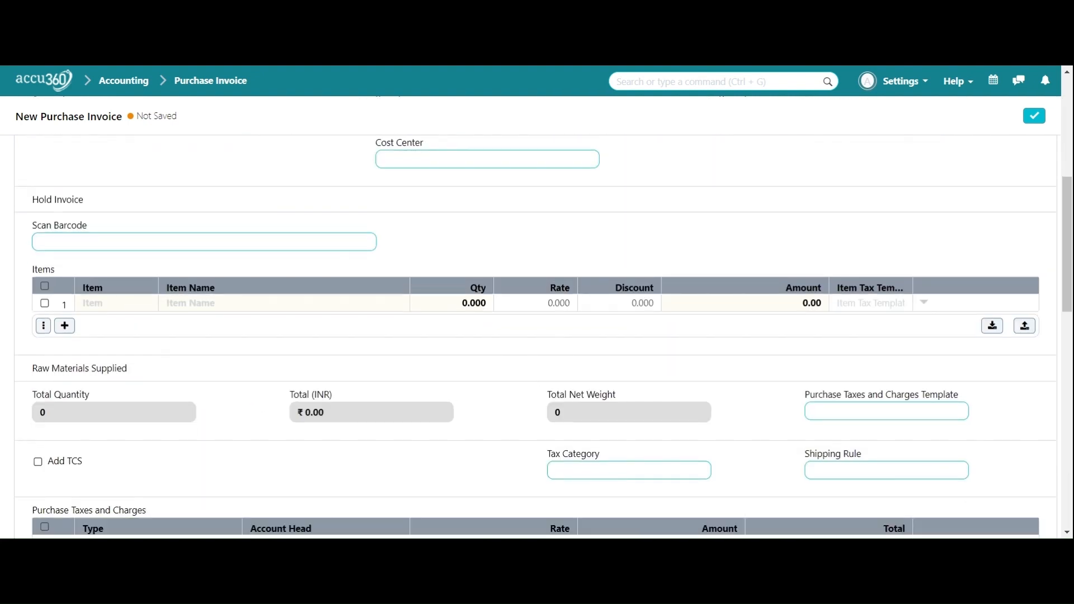
{"action": "type", "text": "saf"}
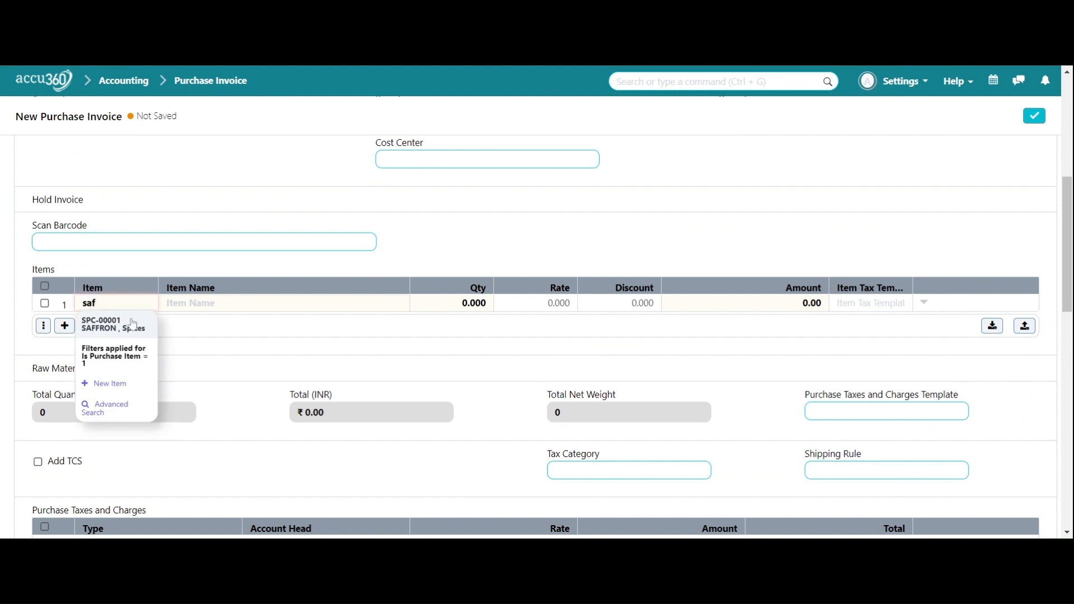
{"action": "left_click", "coordinate": [133, 324]}
{"action": "scroll", "coordinate": [443, 342], "scroll_direction": "down", "scroll_amount": 2}
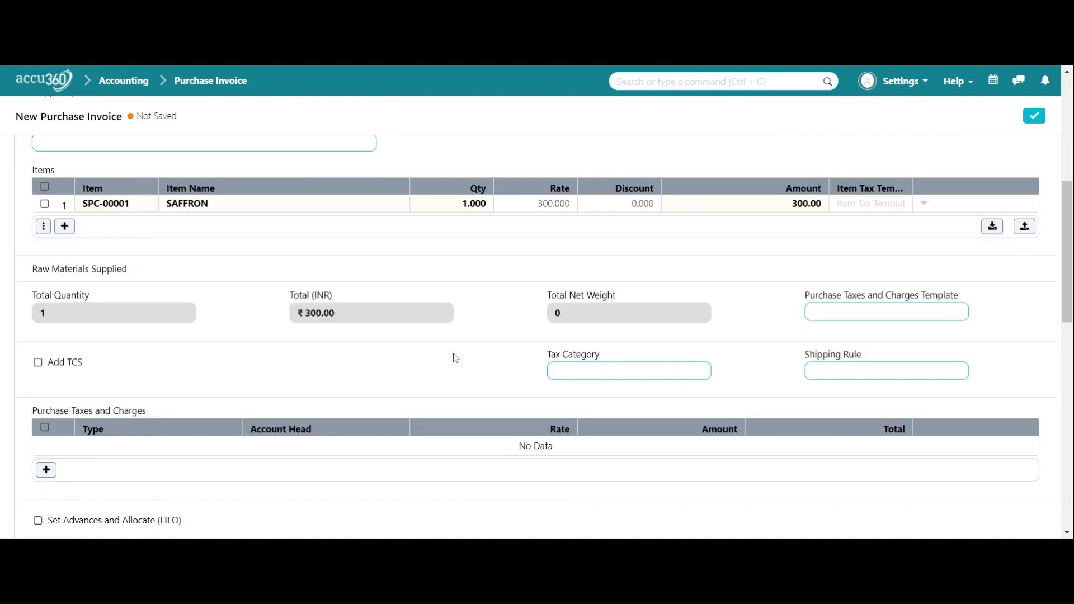
{"action": "scroll", "coordinate": [455, 357], "scroll_direction": "down", "scroll_amount": 4}
{"action": "scroll", "coordinate": [456, 354], "scroll_direction": "up", "scroll_amount": 5}
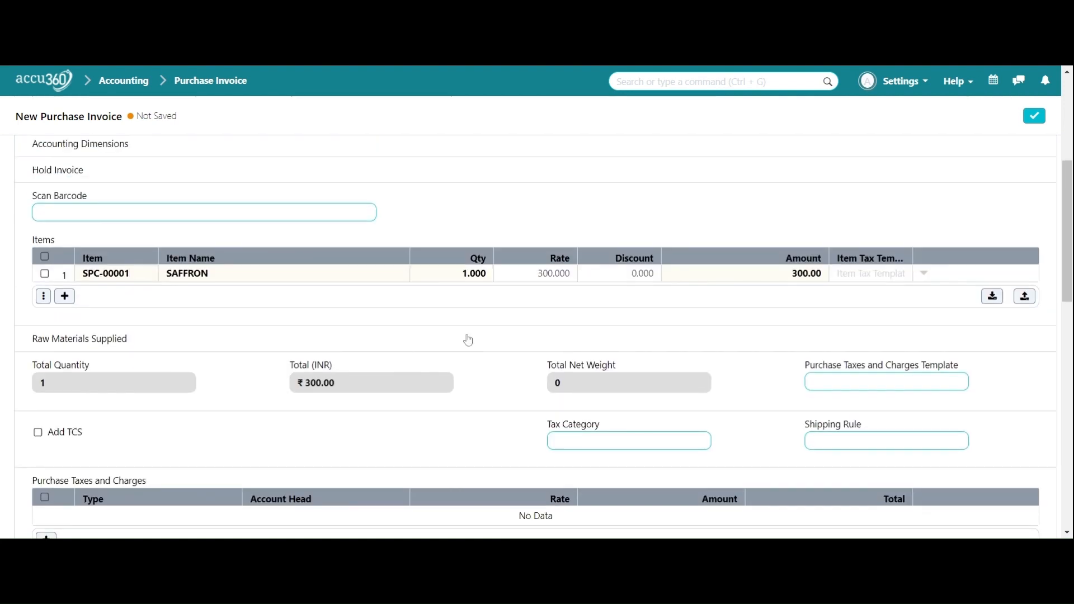
{"action": "left_click", "coordinate": [474, 273]}
{"action": "type", "text": "20"}
{"action": "scroll", "coordinate": [705, 280], "scroll_direction": "down", "scroll_amount": 3}
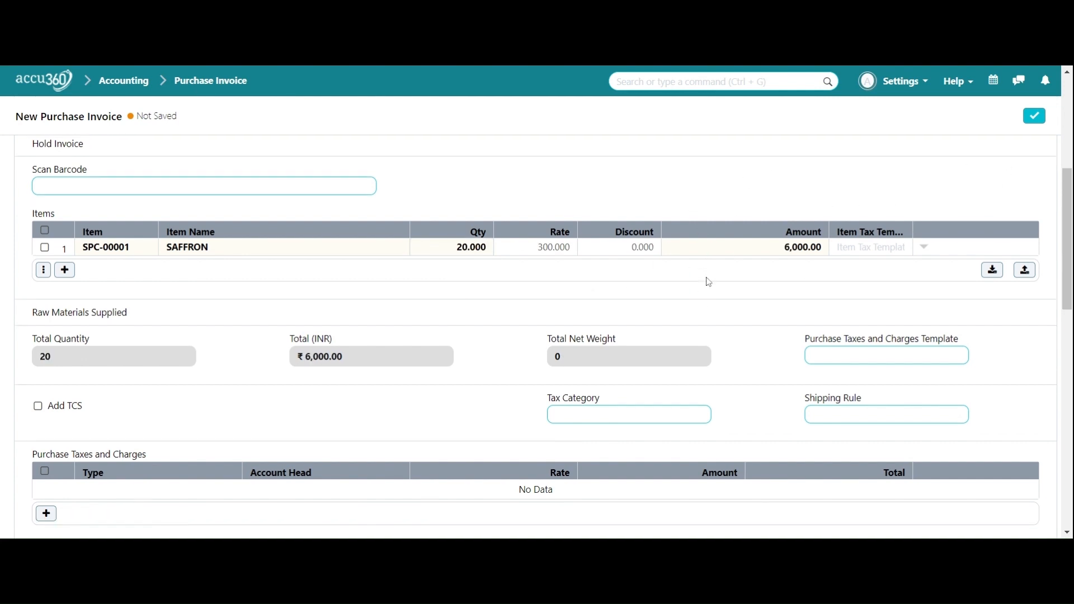
Save and submit the SAFFRON purchase invoice, then dismiss the message listing the created serial numbers
{"action": "scroll", "coordinate": [992, 119], "scroll_direction": "up", "scroll_amount": 8}
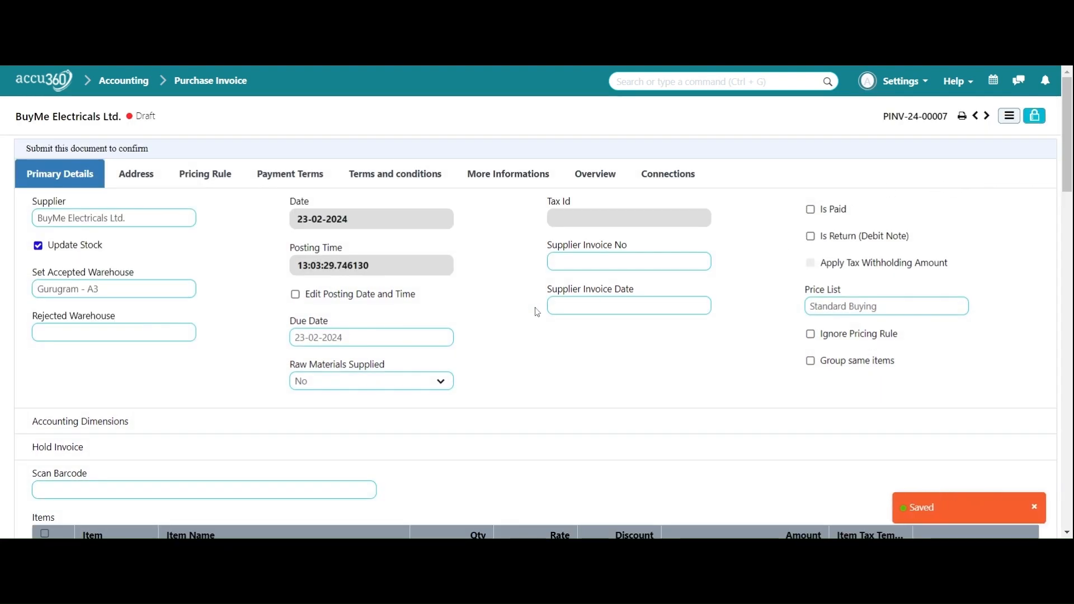
{"action": "scroll", "coordinate": [475, 285], "scroll_direction": "down", "scroll_amount": 6}
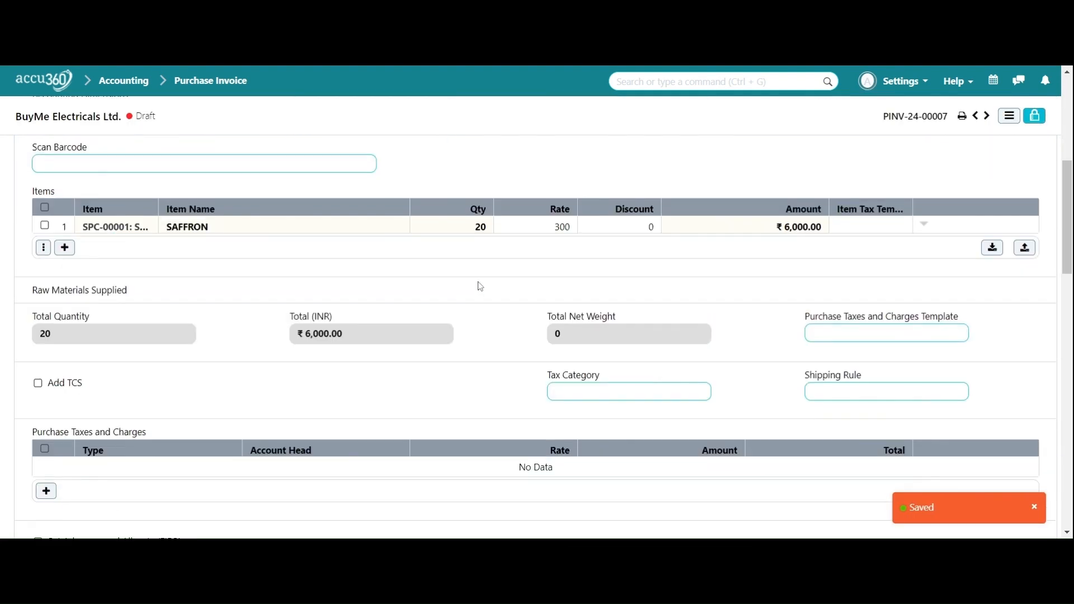
{"action": "scroll", "coordinate": [969, 168], "scroll_direction": "up", "scroll_amount": 6}
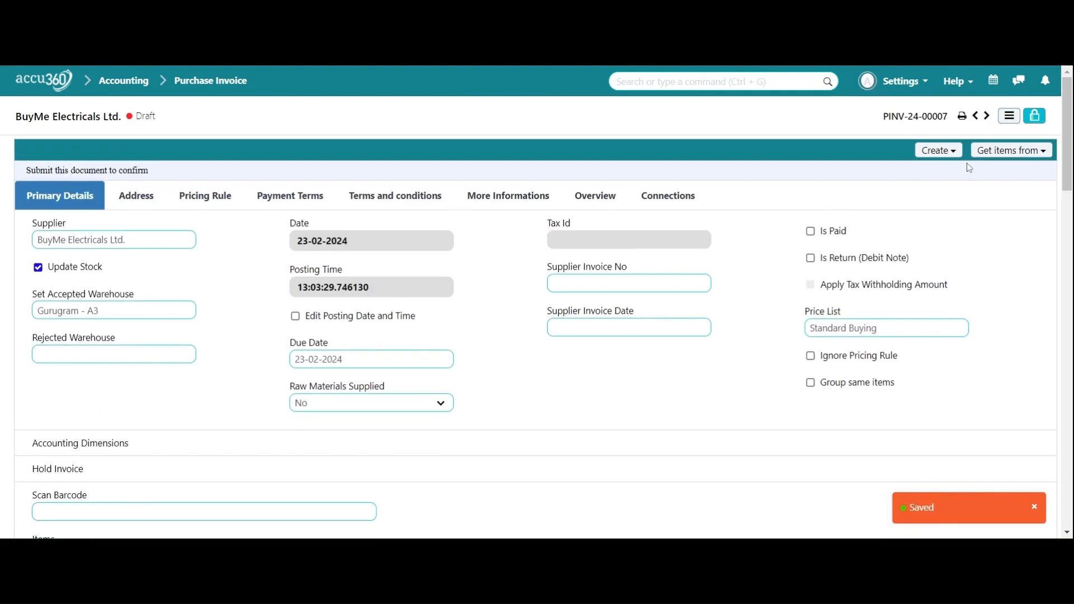
{"action": "left_click", "coordinate": [1036, 116]}
{"action": "left_click", "coordinate": [729, 102]}
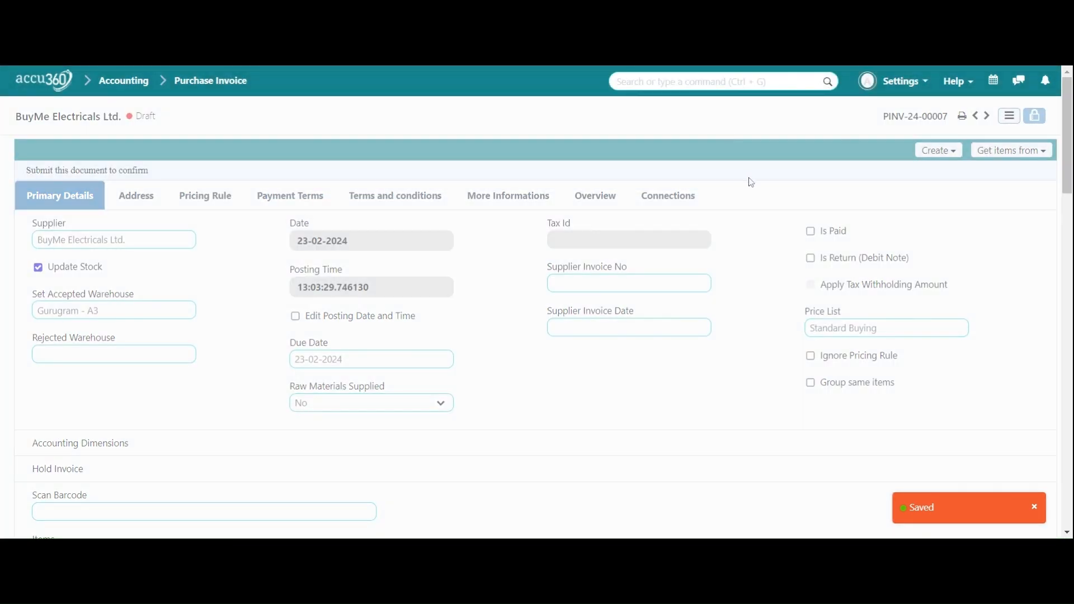
{"action": "scroll", "coordinate": [748, 335], "scroll_direction": "down", "scroll_amount": 6}
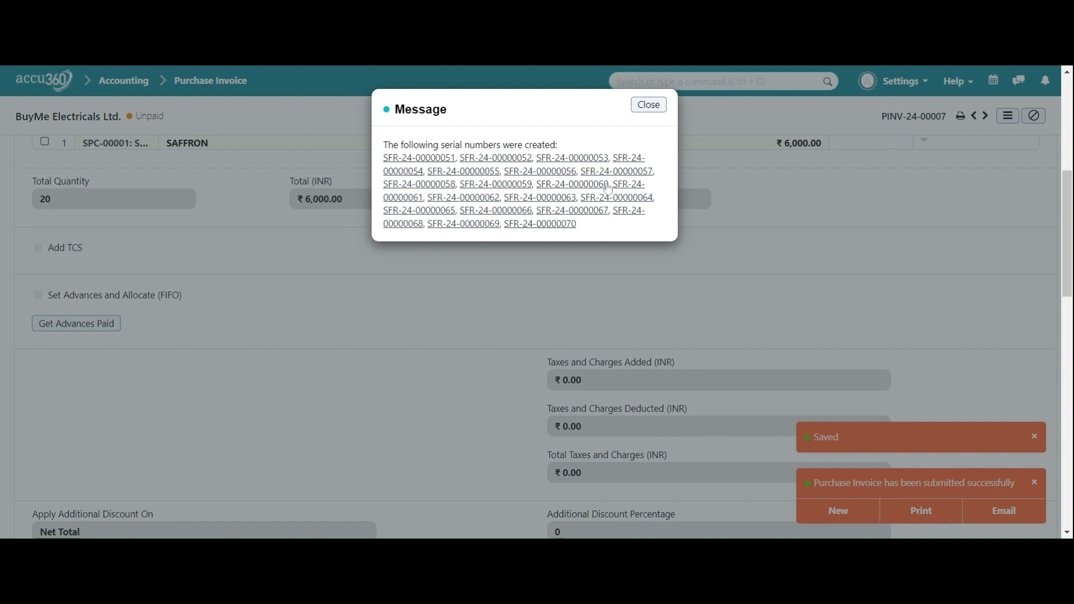
{"action": "left_click", "coordinate": [648, 104]}
Open the submitted invoice's SAFFRON row and examine its batch and serial numbers under More Informations
{"action": "scroll", "coordinate": [459, 285], "scroll_direction": "up", "scroll_amount": 3}
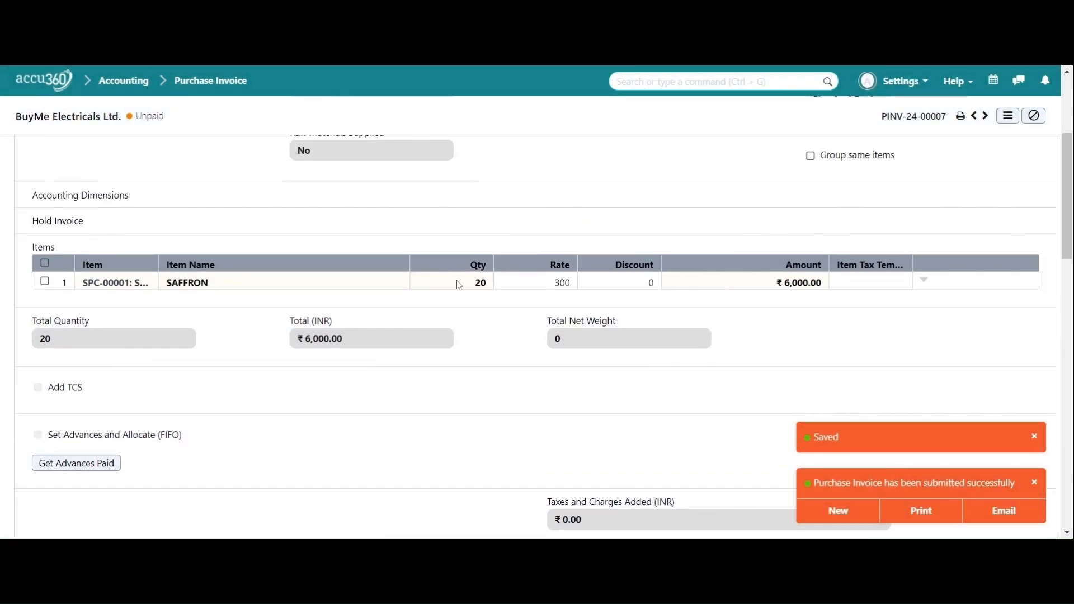
{"action": "scroll", "coordinate": [757, 283], "scroll_direction": "up", "scroll_amount": 2}
{"action": "scroll", "coordinate": [367, 367], "scroll_direction": "down", "scroll_amount": 1}
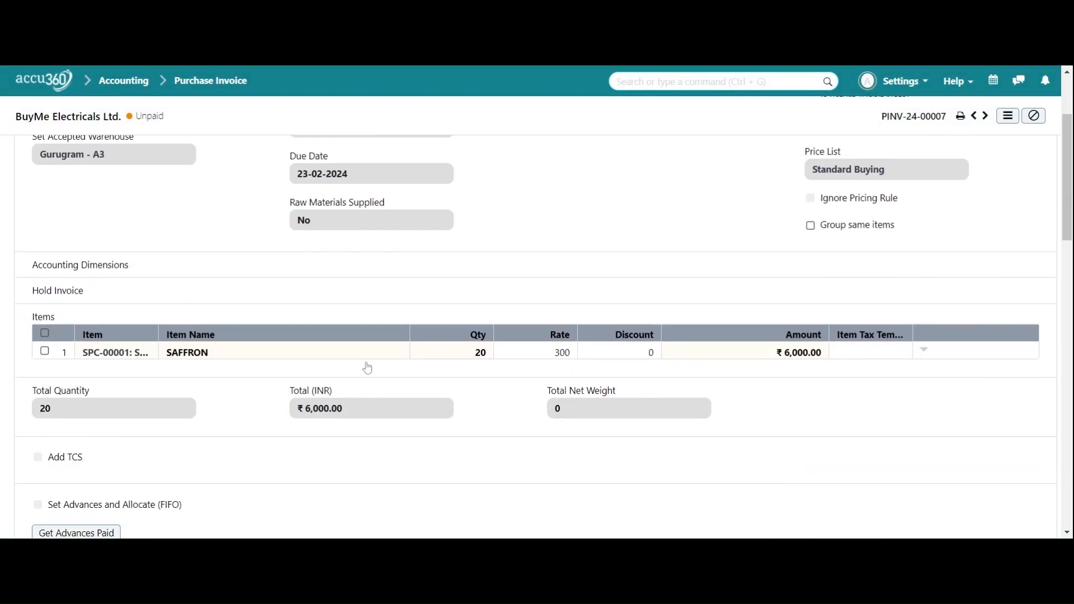
{"action": "left_click", "coordinate": [137, 358]}
{"action": "scroll", "coordinate": [344, 298], "scroll_direction": "down", "scroll_amount": 4}
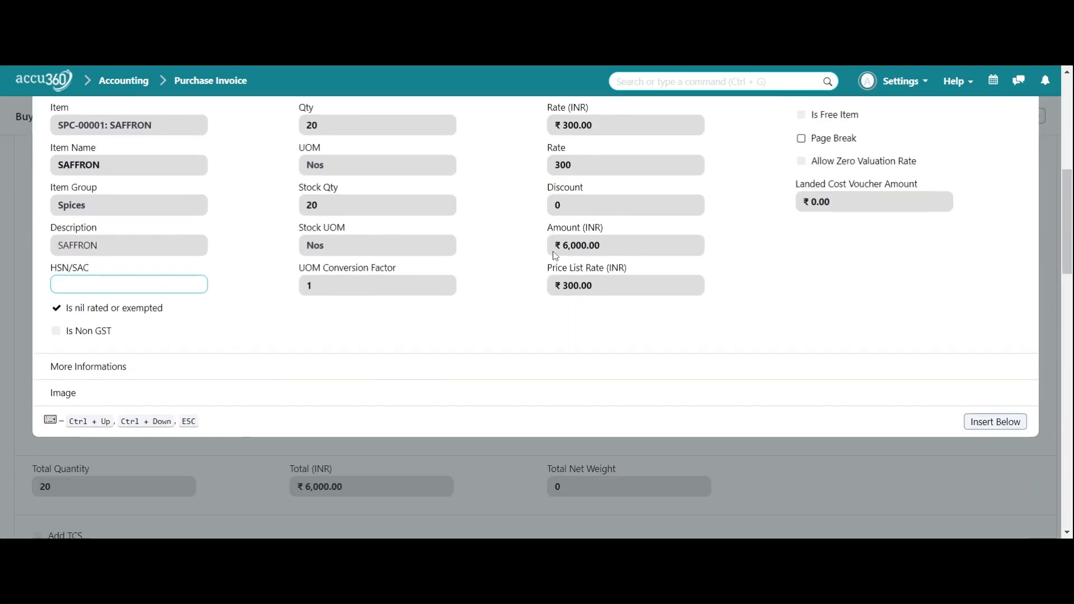
{"action": "left_click", "coordinate": [334, 311]}
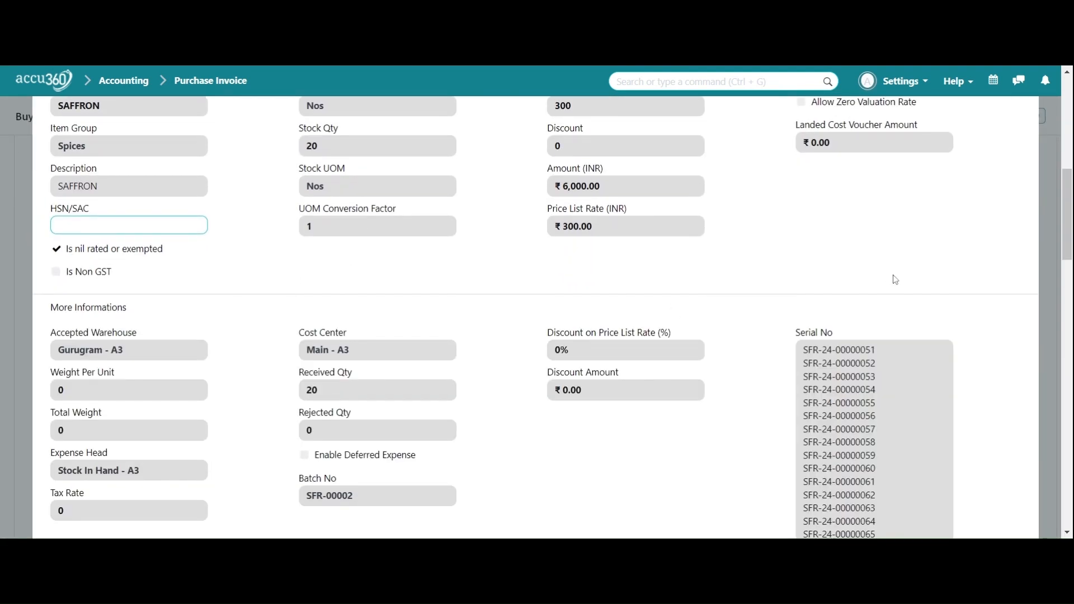
{"action": "scroll", "coordinate": [891, 278], "scroll_direction": "down", "scroll_amount": 3}
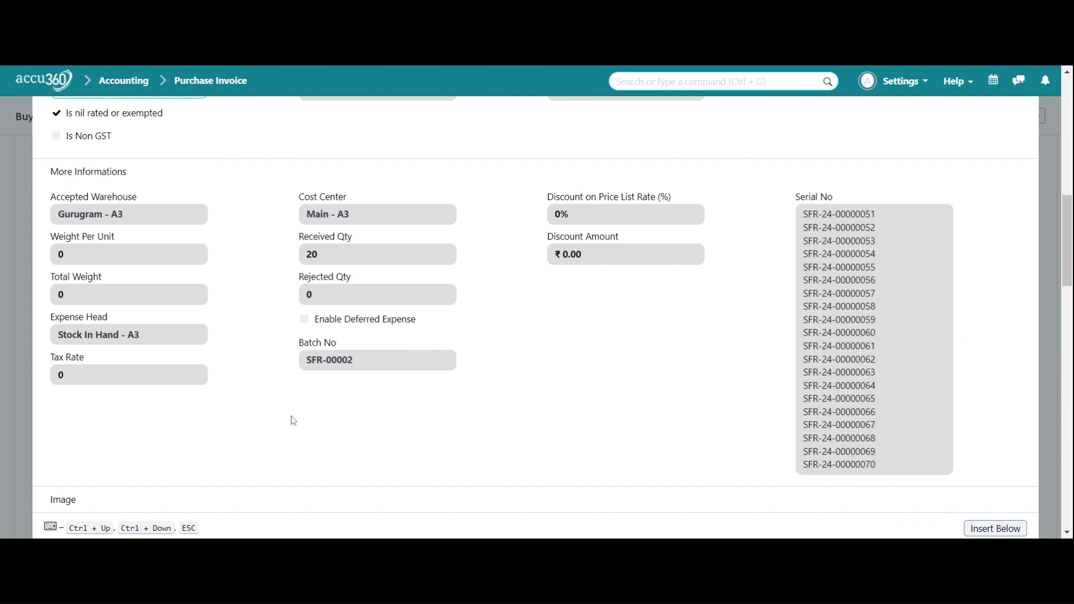
Open batch SFR-00002 from the item row, review its dates and source document, and return to the Batch list
{"action": "left_click", "coordinate": [330, 360]}
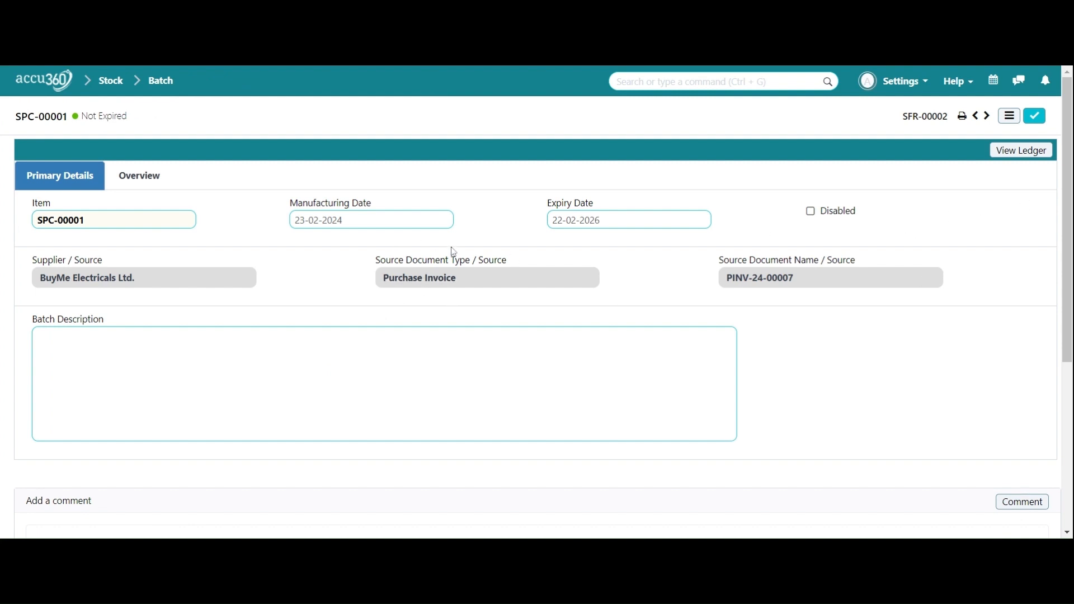
{"action": "scroll", "coordinate": [386, 300], "scroll_direction": "down", "scroll_amount": 1}
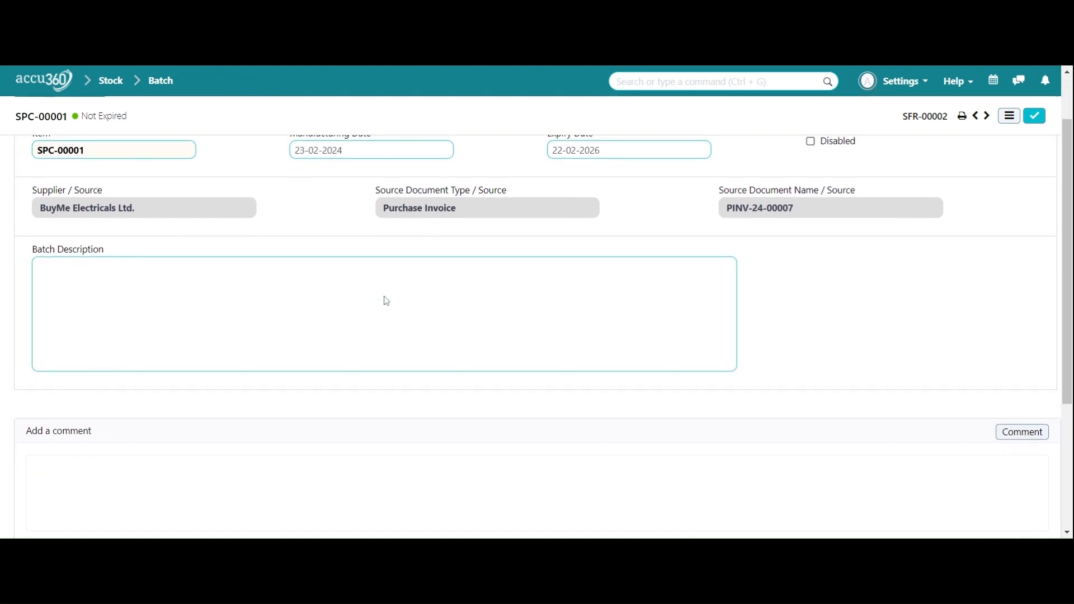
{"action": "scroll", "coordinate": [386, 299], "scroll_direction": "up", "scroll_amount": 1}
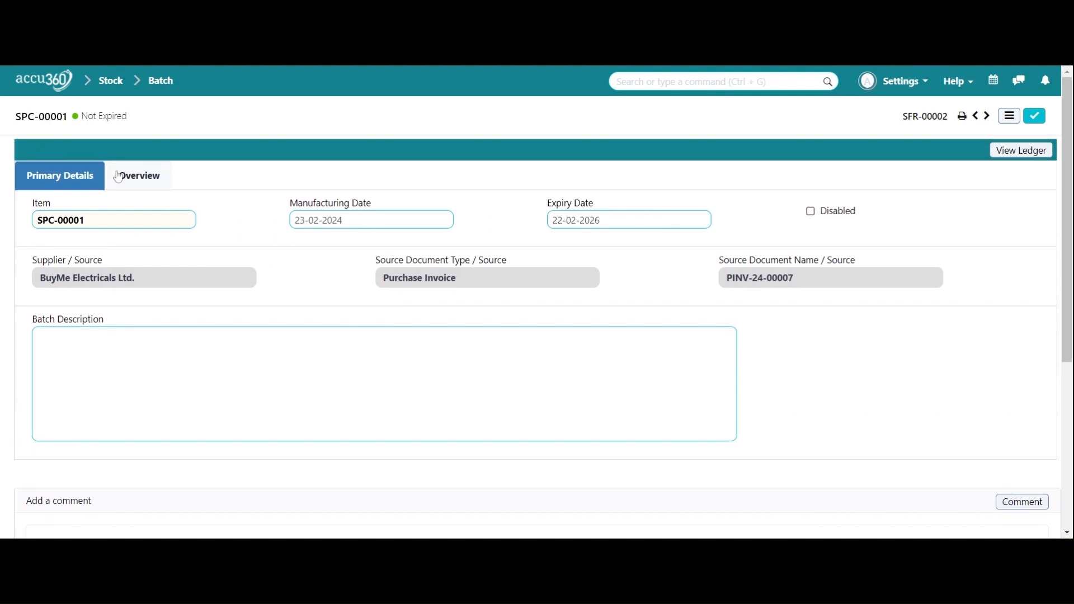
{"action": "left_click", "coordinate": [156, 85]}
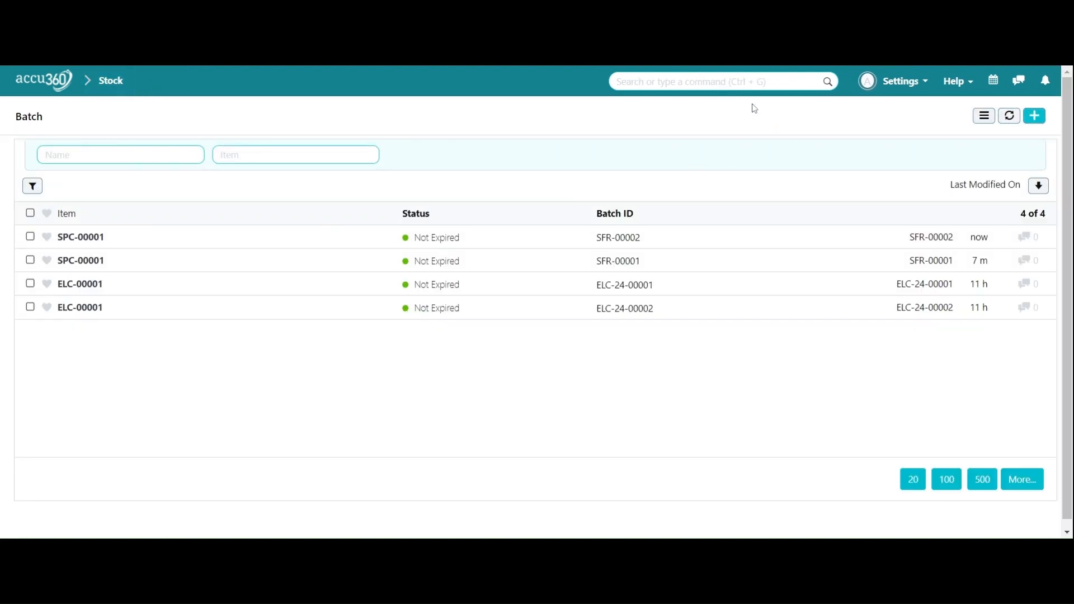
Search for "sales in", open the Sales Invoice list and reload it
{"action": "key", "text": "ctrl+g"}
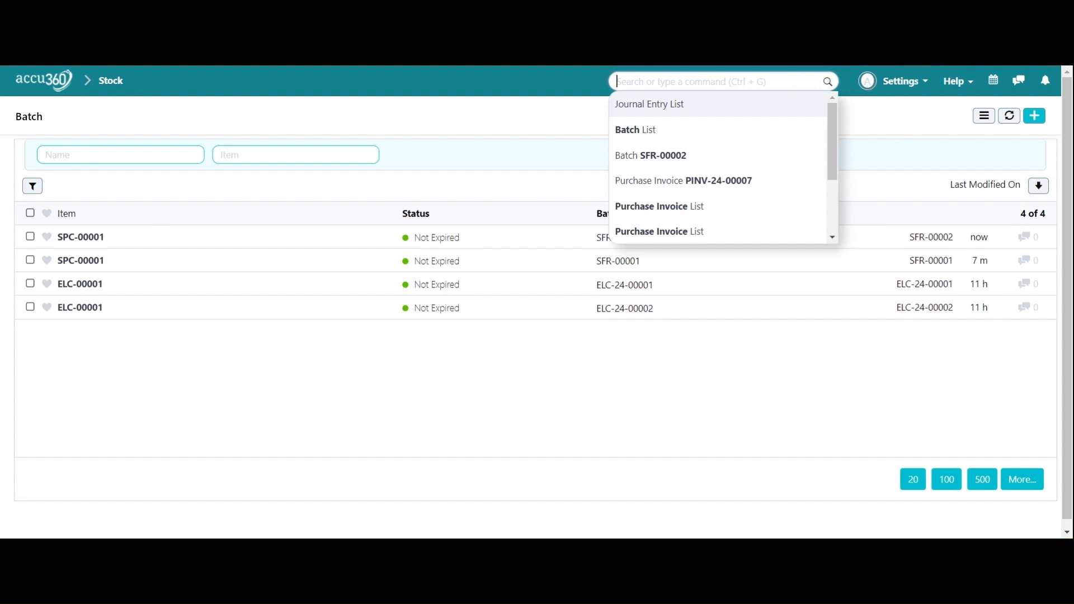
{"action": "type", "text": "sale"}
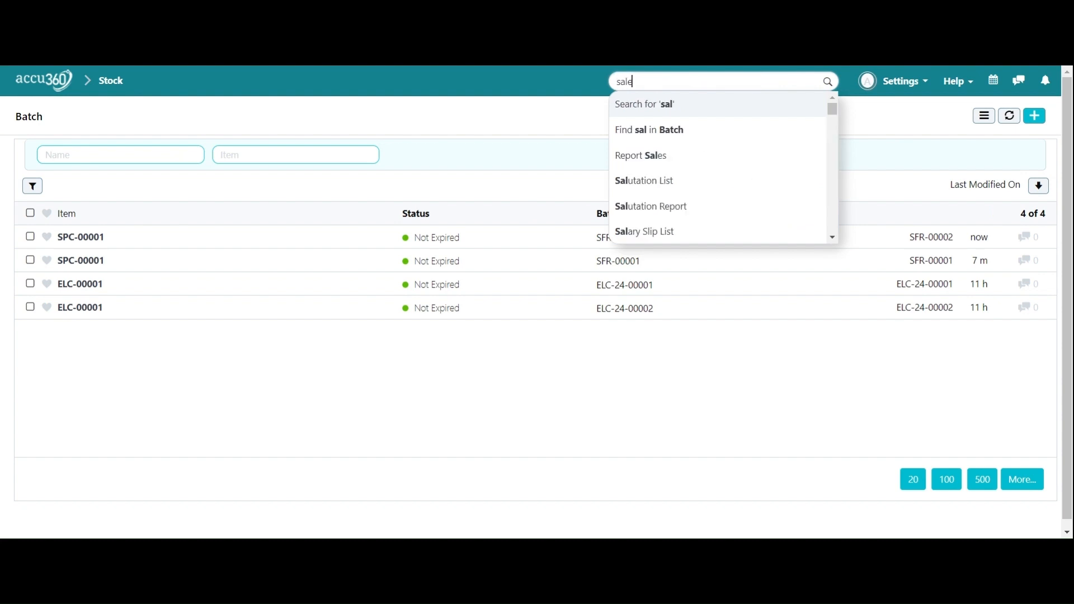
{"action": "type", "text": "s in"}
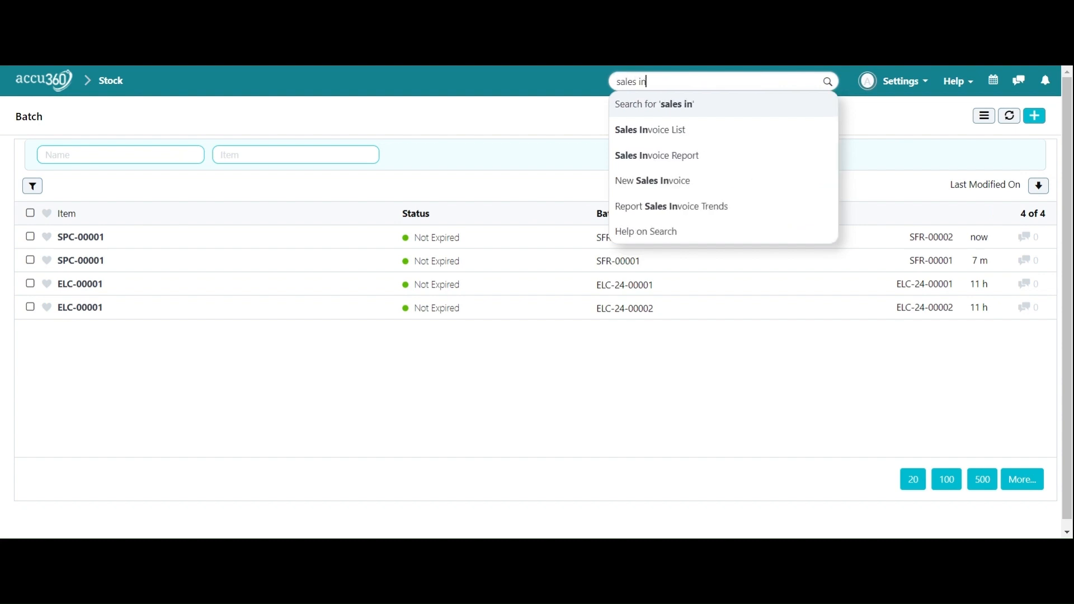
{"action": "left_click", "coordinate": [718, 129]}
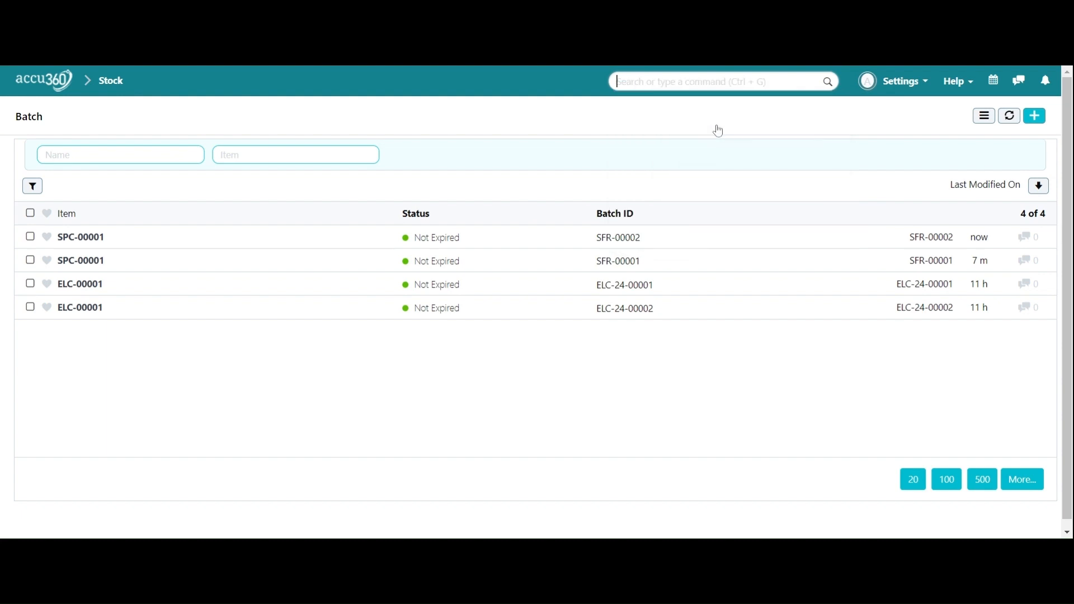
{"action": "left_click", "coordinate": [883, 84]}
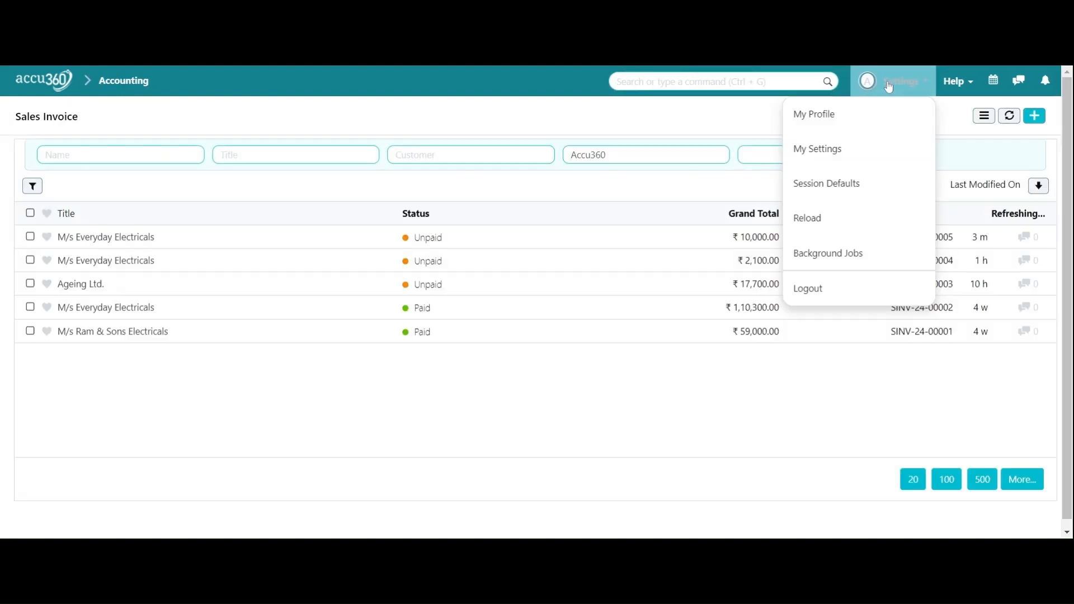
{"action": "left_click", "coordinate": [883, 218]}
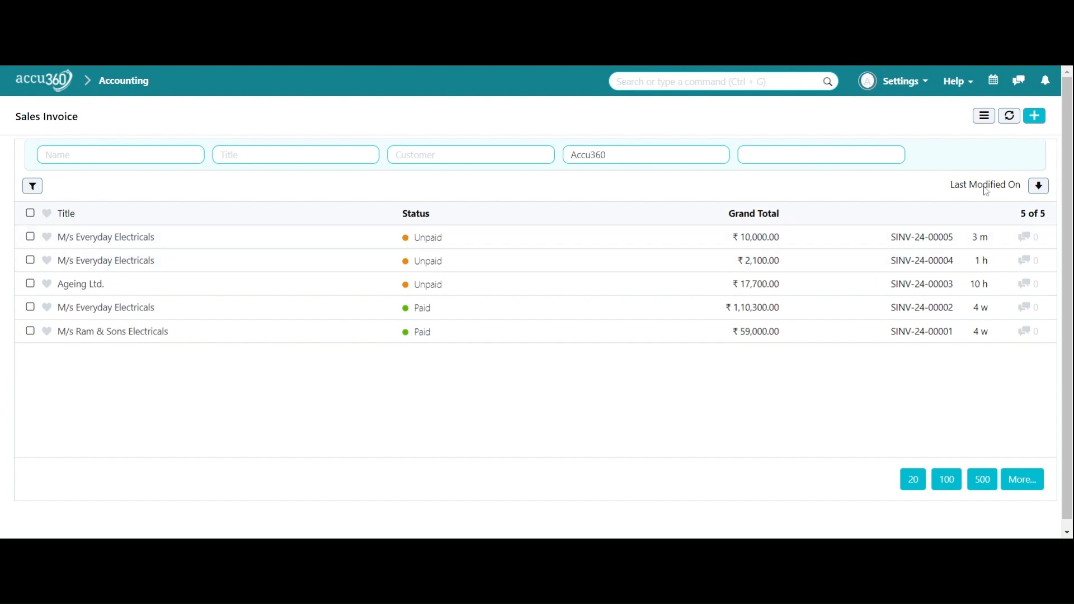
Create a new sales invoice and set its company address to Accu360-Billing-1
{"action": "left_click", "coordinate": [1033, 117]}
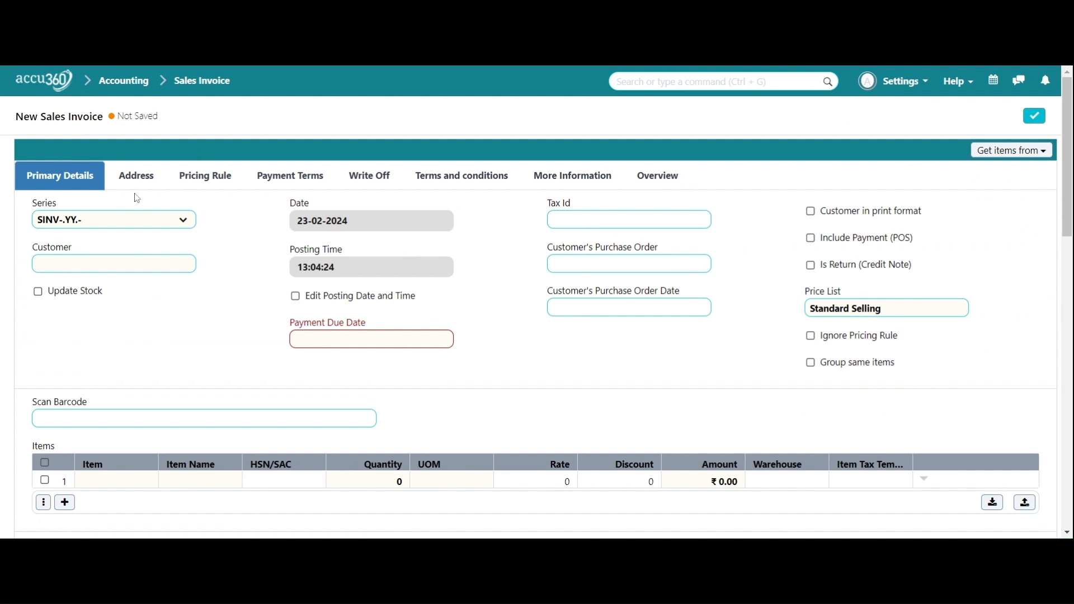
{"action": "left_click", "coordinate": [136, 176]}
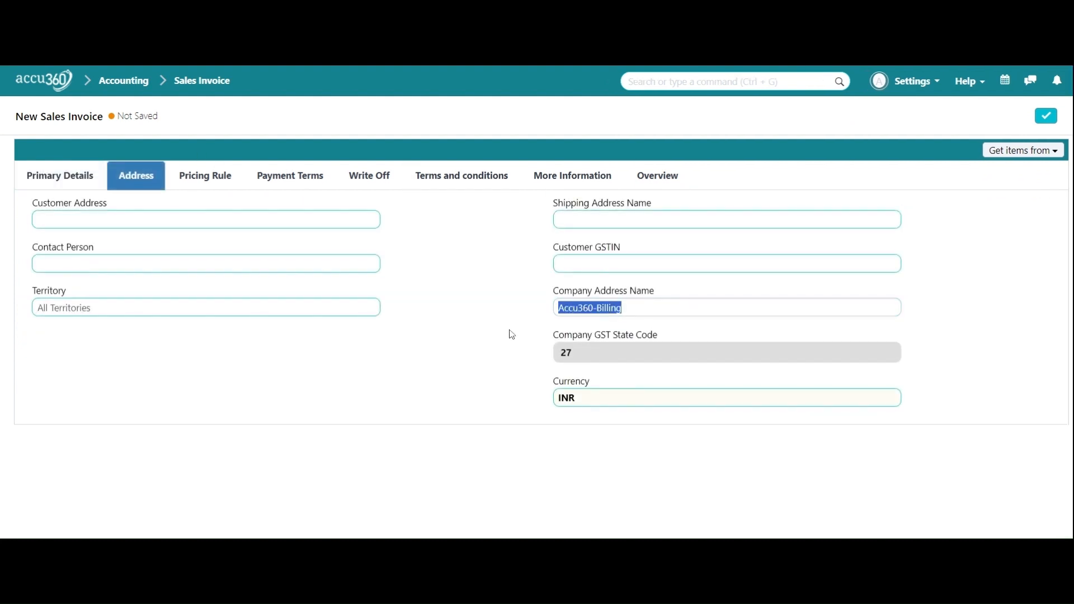
{"action": "key", "text": "BackSpace"}
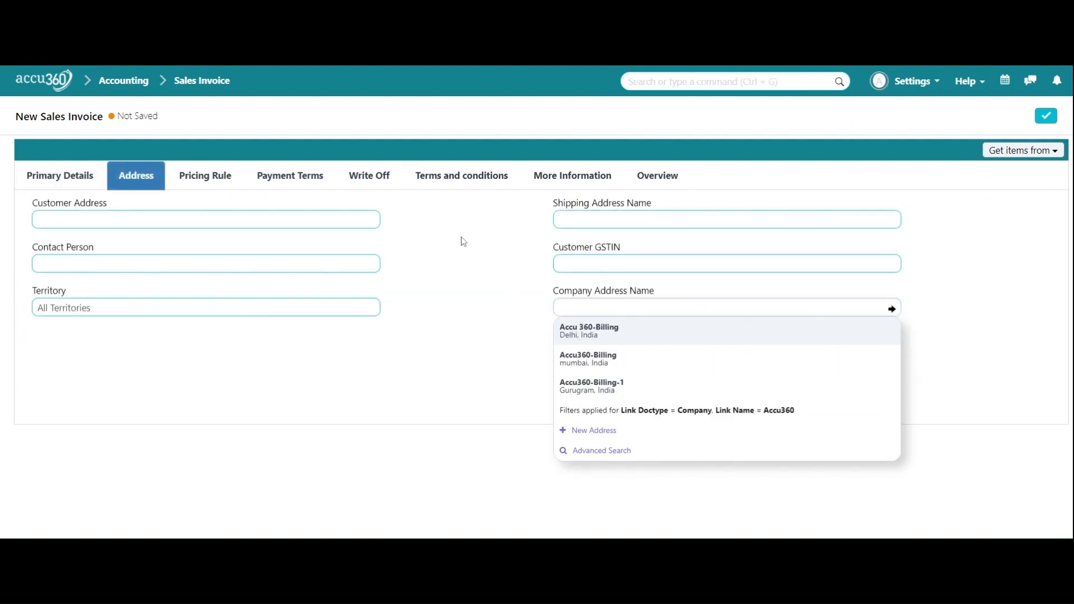
{"action": "left_click", "coordinate": [624, 384]}
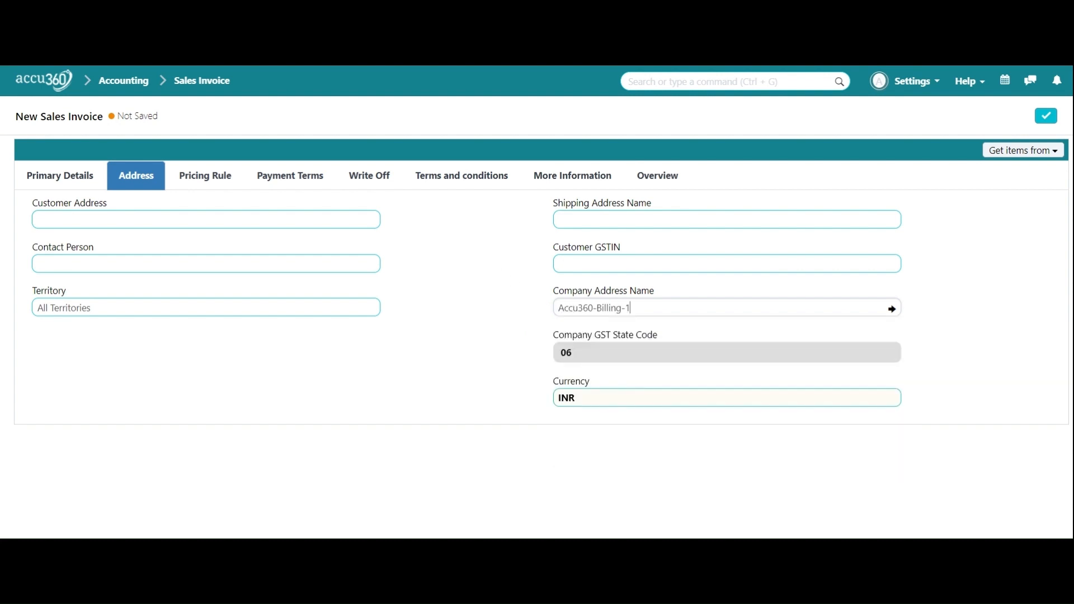
{"action": "left_click", "coordinate": [442, 320]}
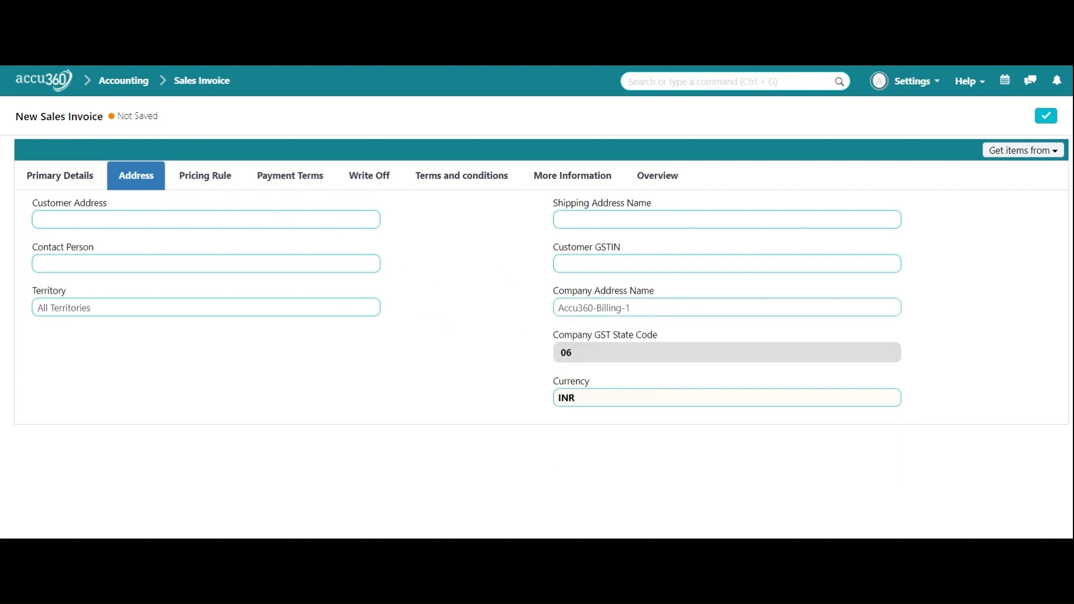
Select M/s Ram & Sons Electricals as the invoice's customer and check the customer's address details
{"action": "left_click", "coordinate": [53, 175]}
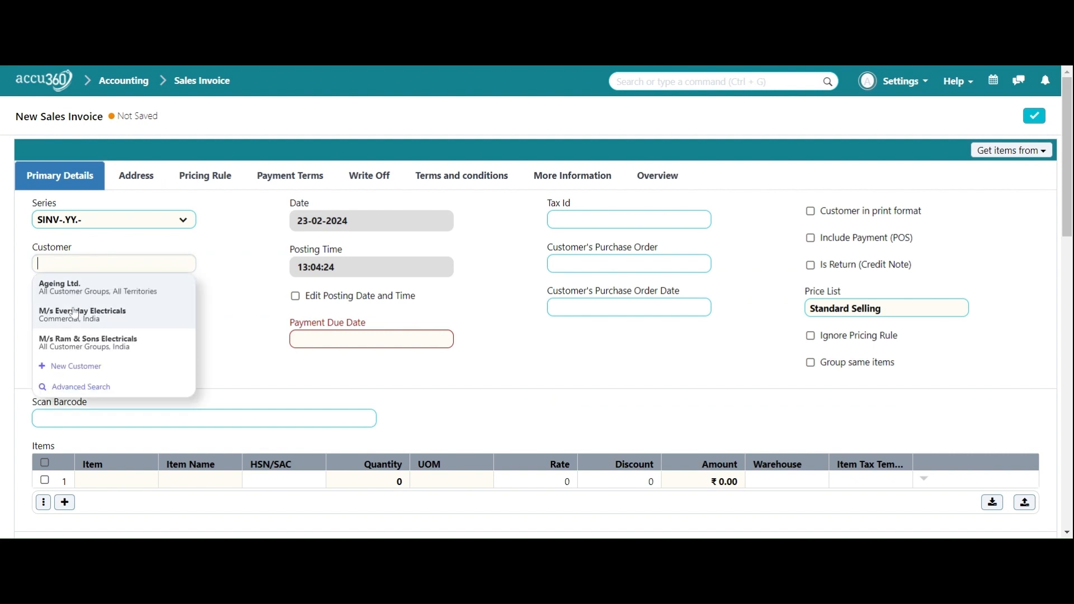
{"action": "left_click", "coordinate": [88, 344]}
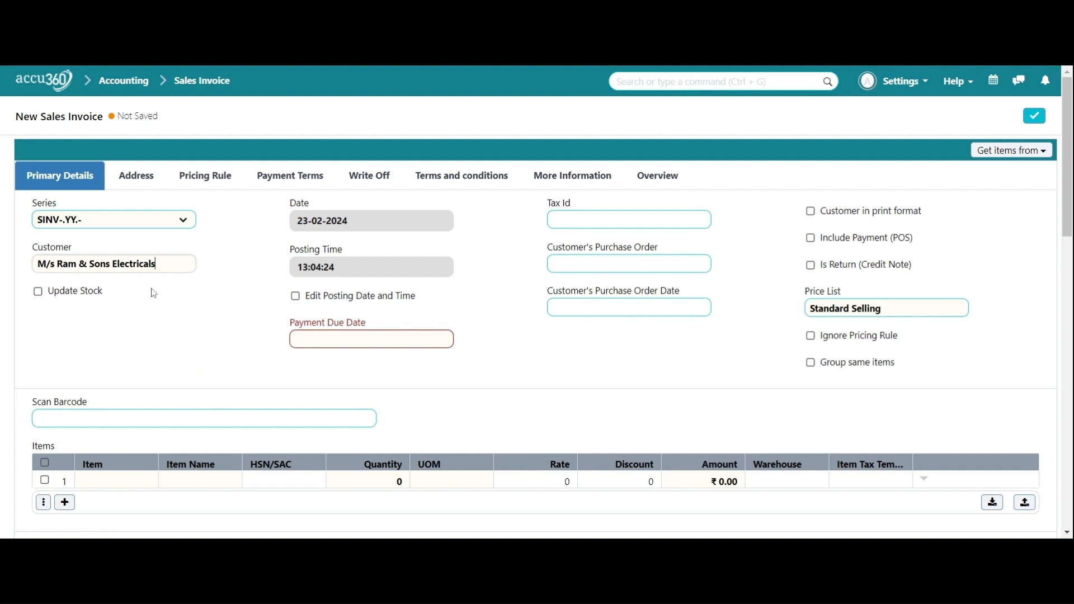
{"action": "left_click", "coordinate": [134, 174]}
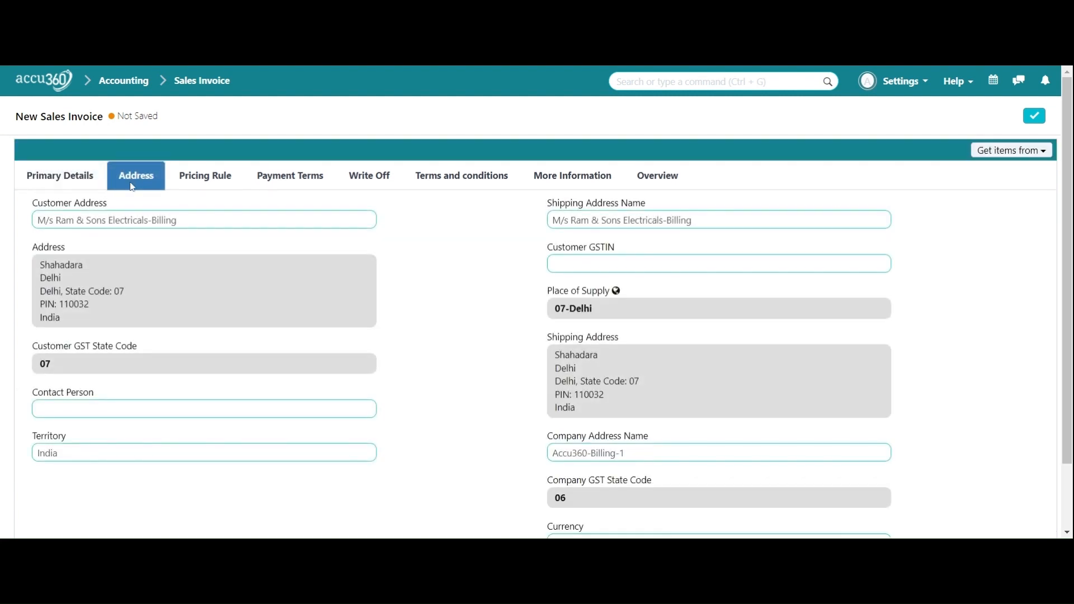
{"action": "left_click", "coordinate": [84, 177]}
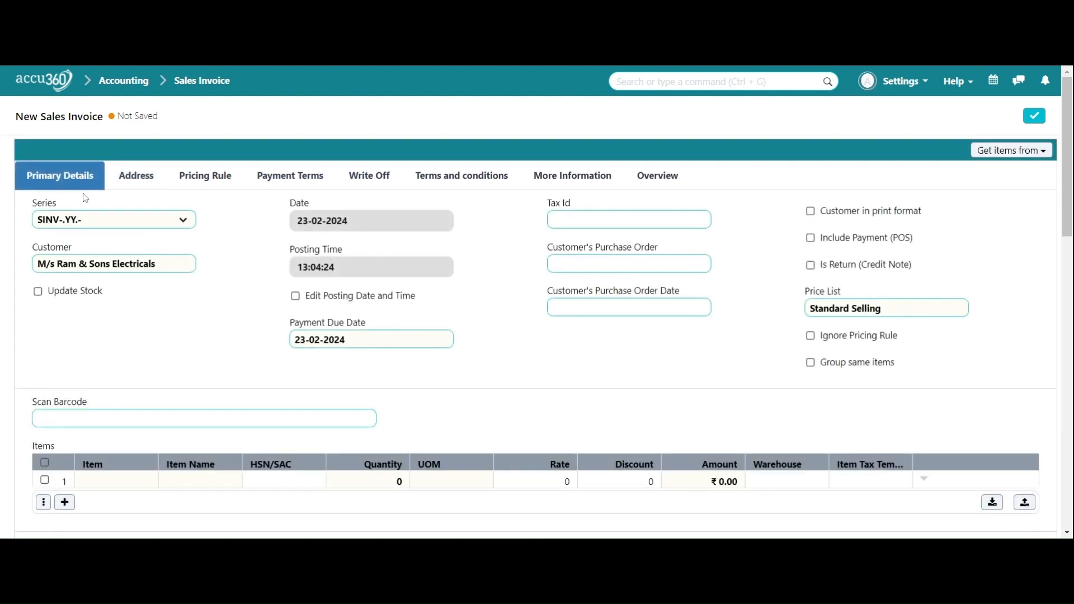
Enable Update Stock on the sales invoice and set the source warehouse to Gurugram - A3
{"action": "left_click", "coordinate": [51, 293]}
{"action": "left_click", "coordinate": [74, 334]}
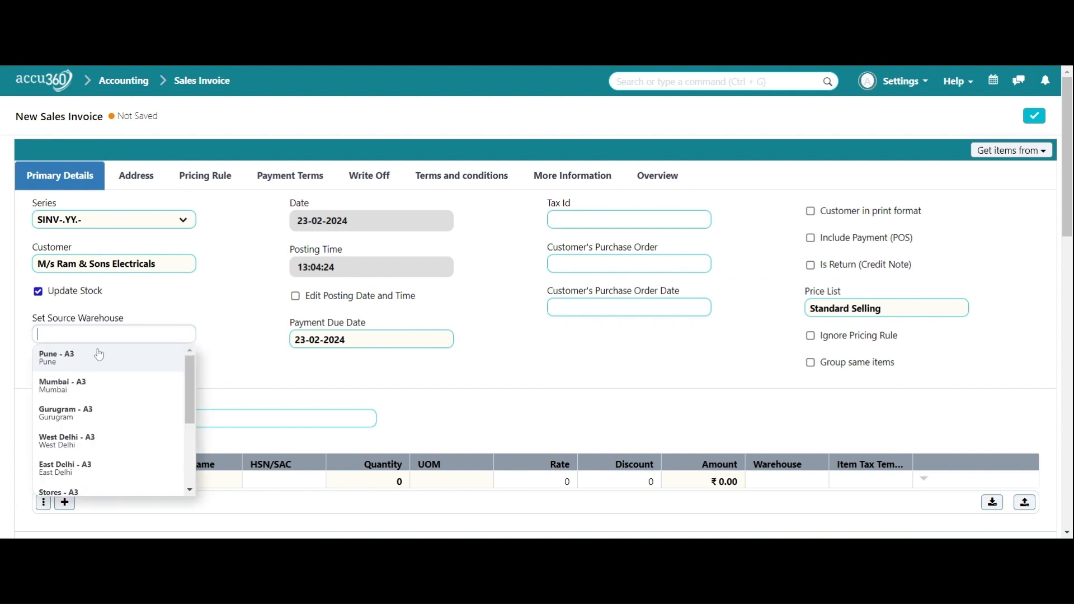
{"action": "left_click", "coordinate": [114, 418]}
{"action": "scroll", "coordinate": [553, 289], "scroll_direction": "down", "scroll_amount": 1}
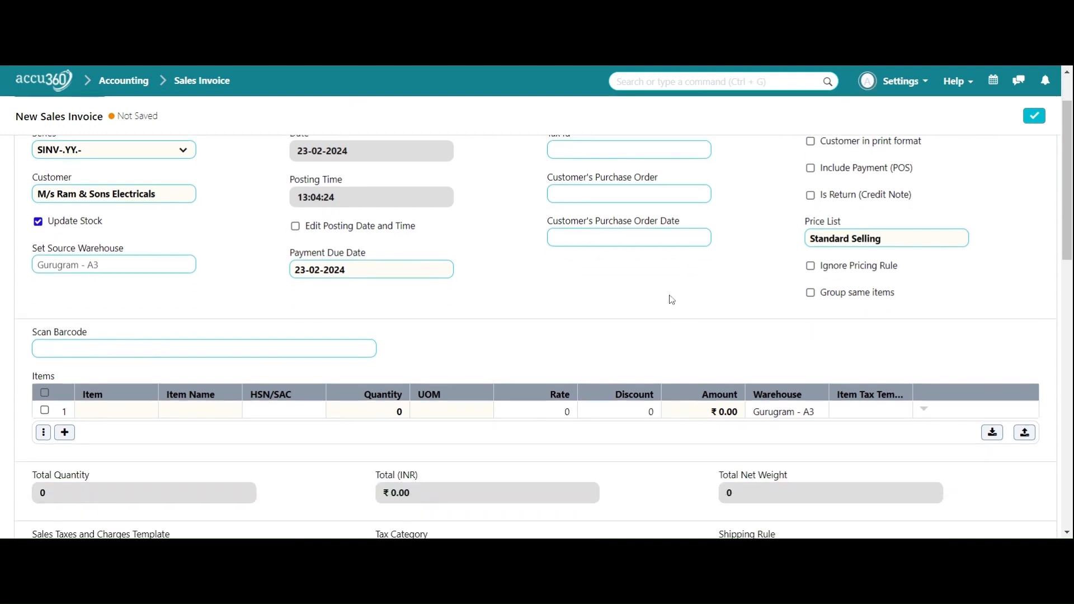
{"action": "left_click", "coordinate": [120, 416]}
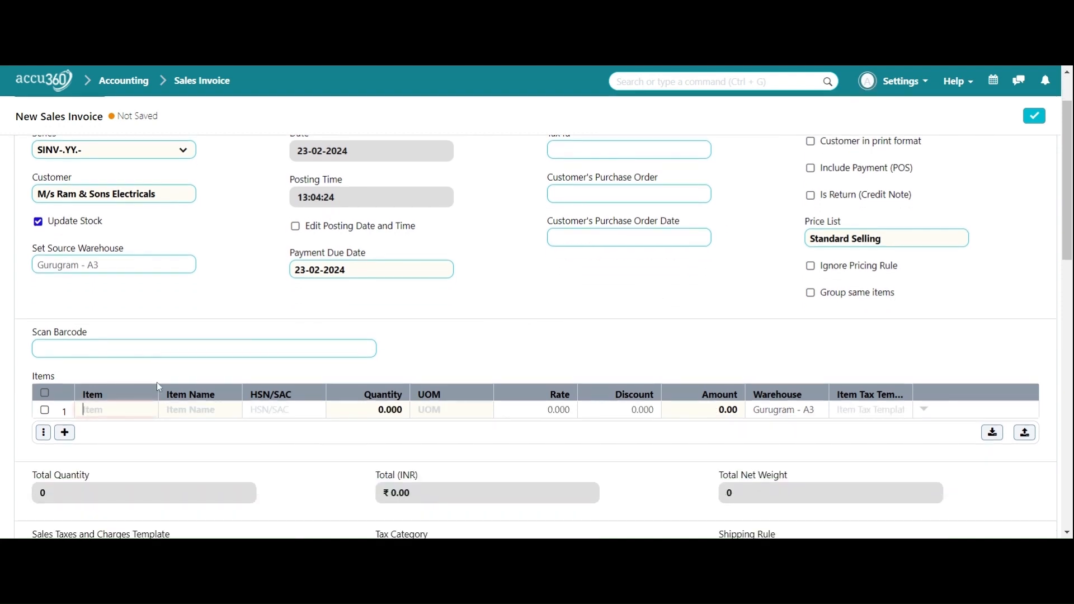
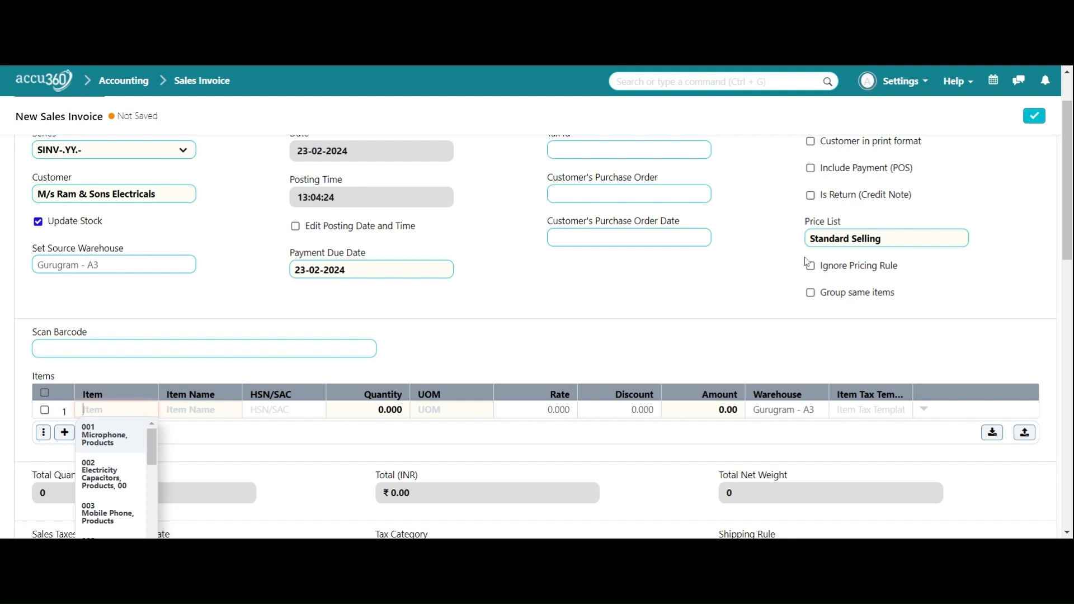
Search for "stock le", open the Stock Ledger report and filter it by warehouse Gurugram - A3
{"action": "scroll", "coordinate": [807, 261], "scroll_direction": "up", "scroll_amount": 1}
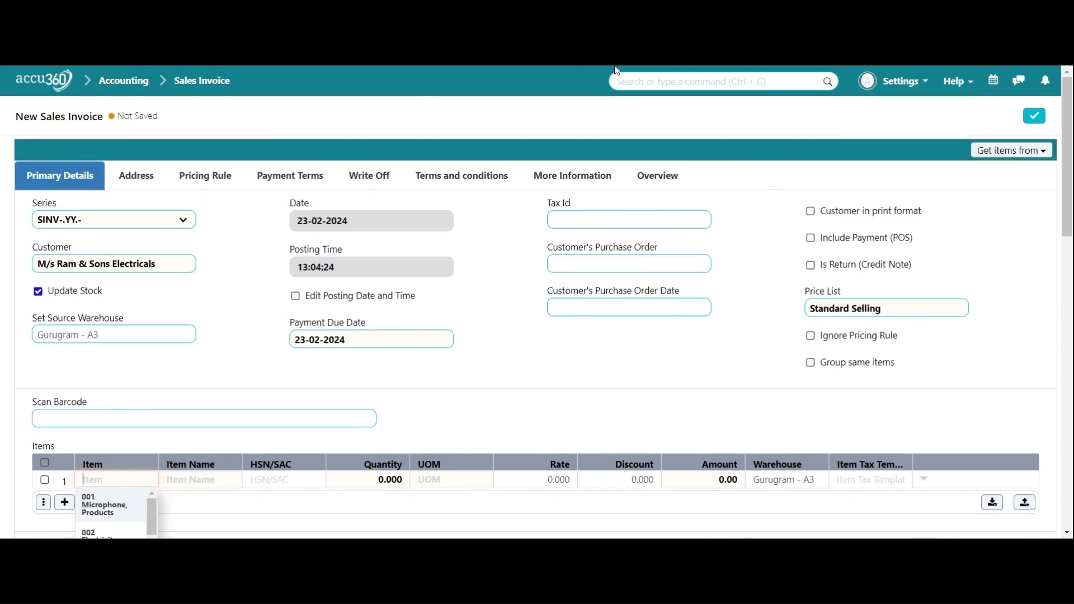
{"action": "key", "text": "ctrl+g"}
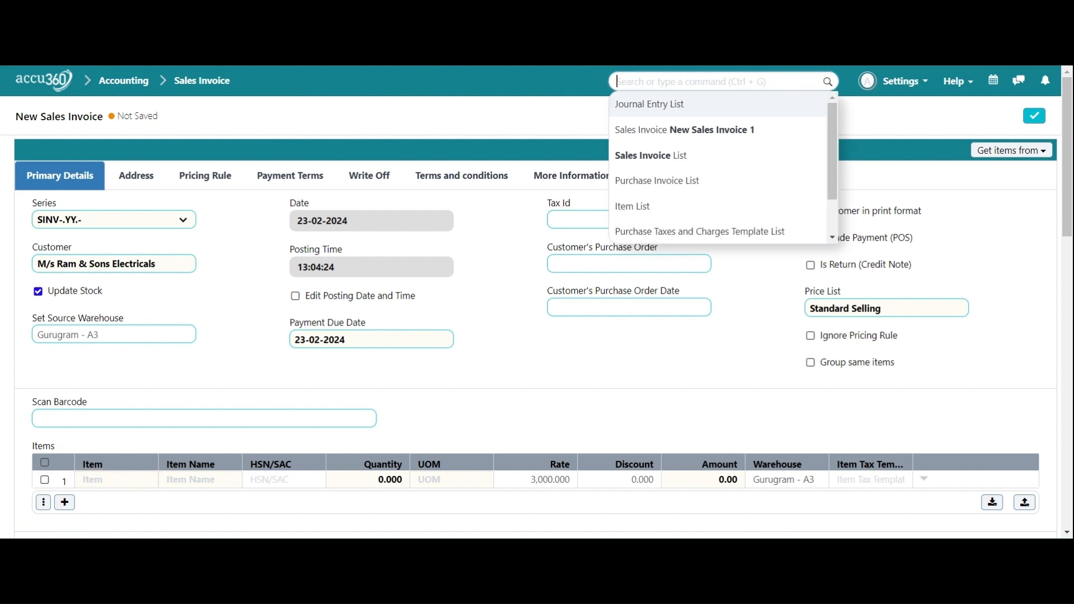
{"action": "type", "text": "stock"}
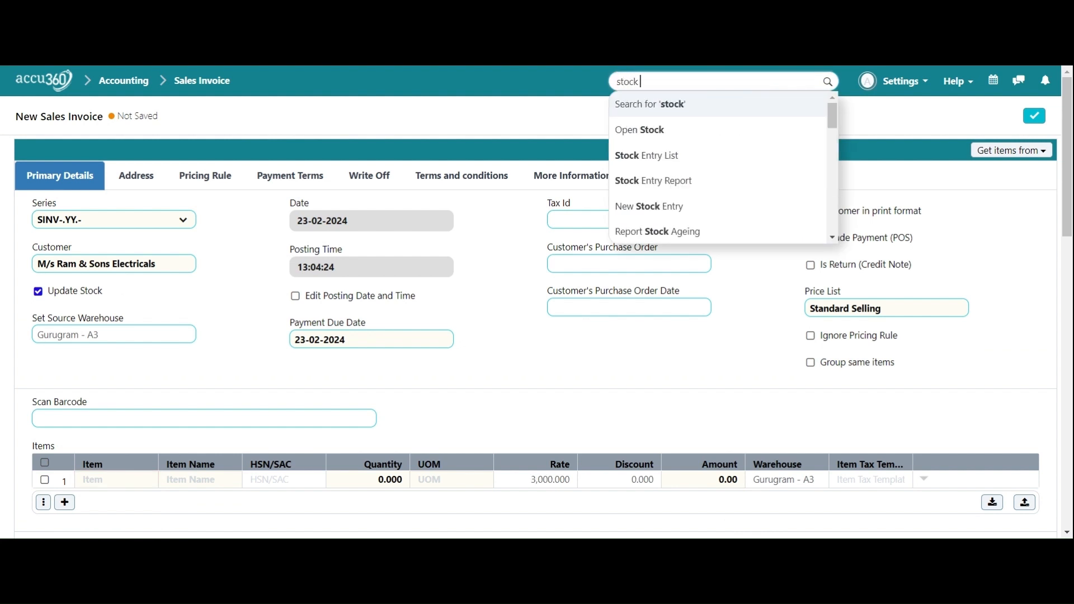
{"action": "type", "text": " le"}
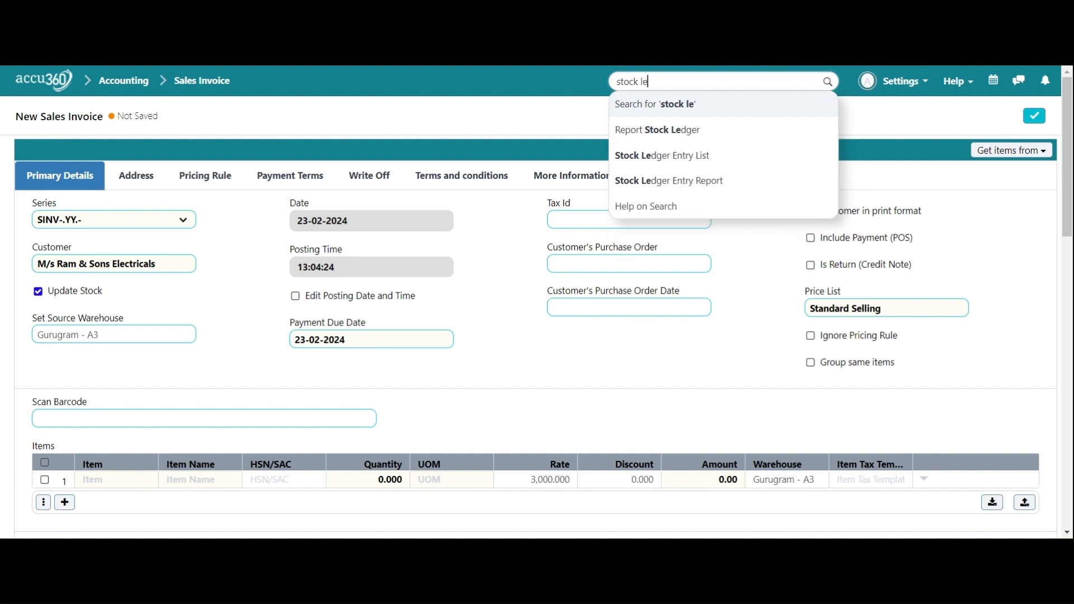
{"action": "left_click", "coordinate": [699, 133]}
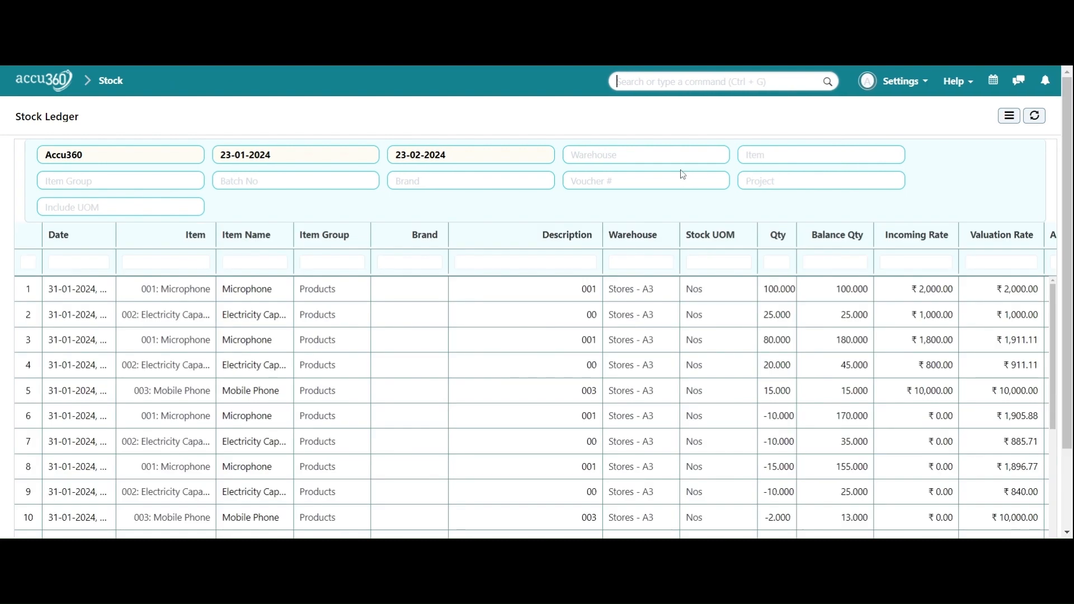
{"action": "left_click", "coordinate": [645, 155]}
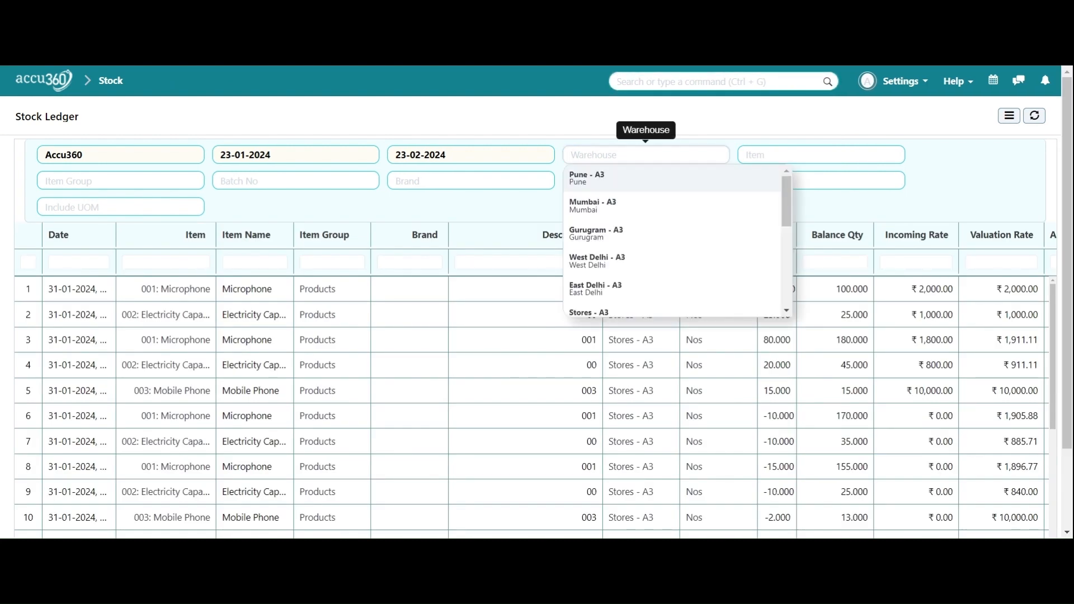
{"action": "left_click", "coordinate": [681, 235]}
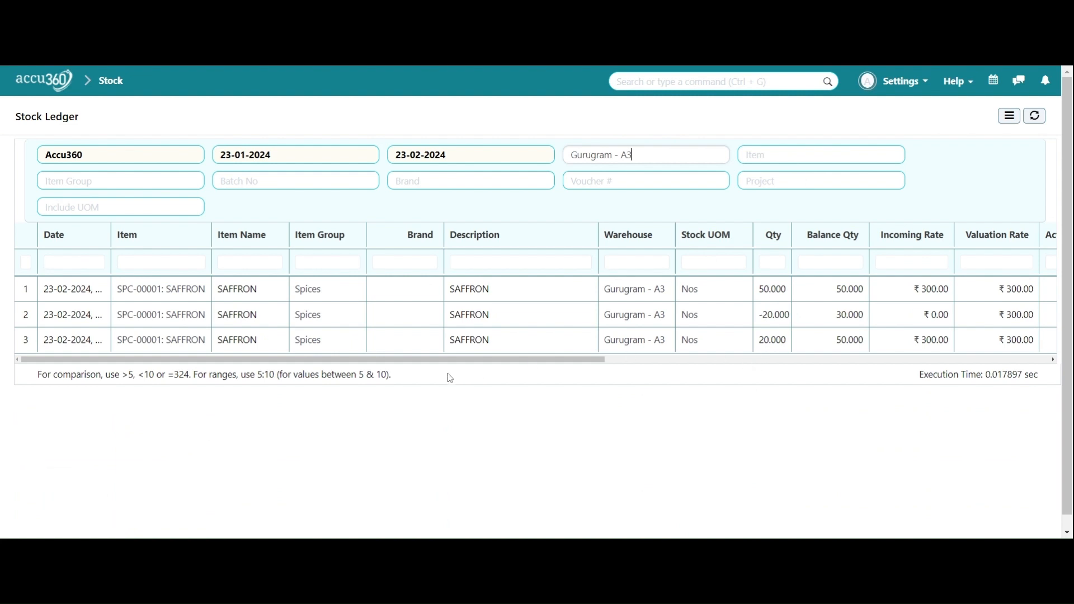
Examine the SAFFRON ledger entries' quantities, vouchers, batches and serial numbers, and return to the unsaved sales invoice
{"action": "left_click_drag", "start_coordinate": [481, 359], "coordinate": [567, 361]}
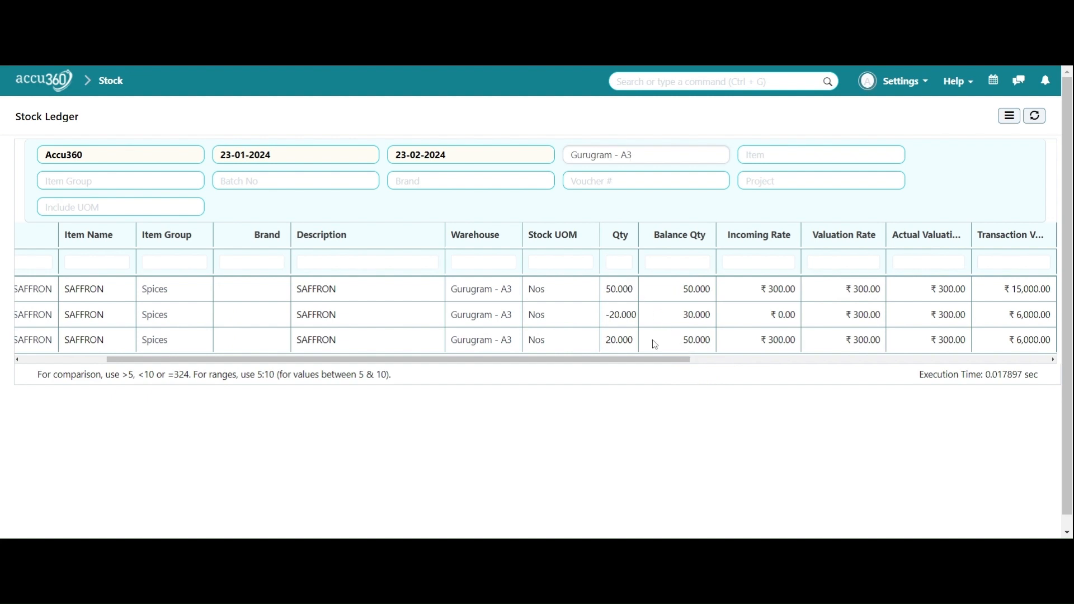
{"action": "left_click_drag", "start_coordinate": [611, 361], "coordinate": [445, 365]}
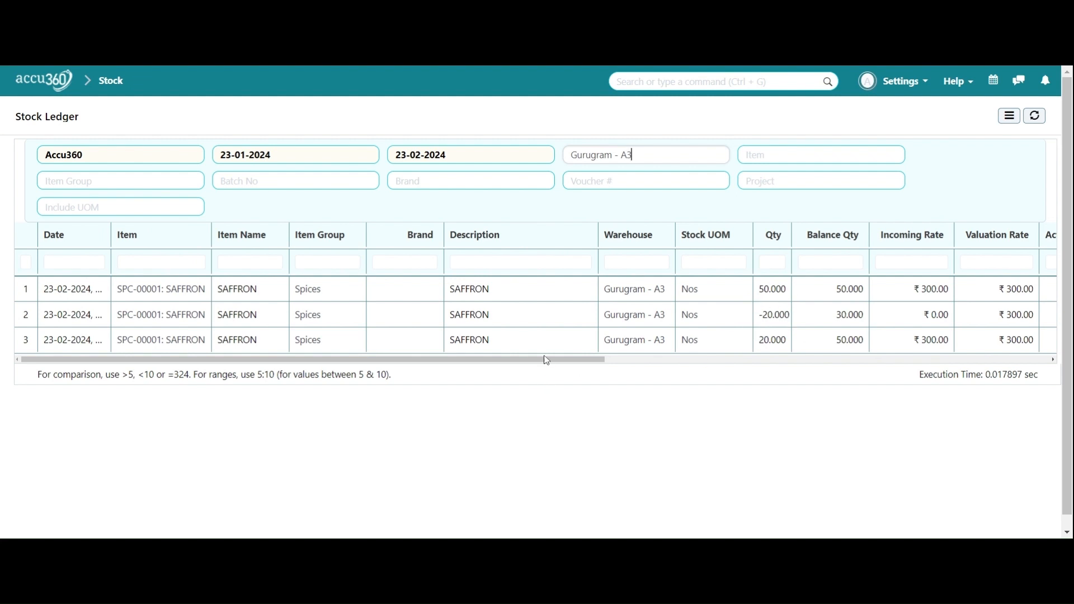
{"action": "left_click_drag", "start_coordinate": [546, 360], "coordinate": [898, 381]}
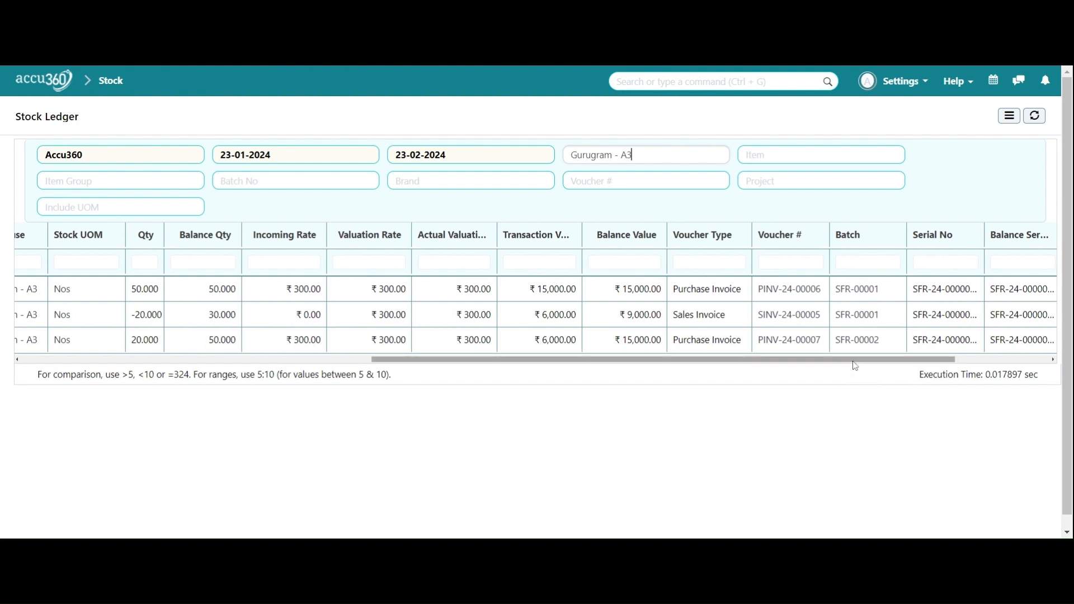
{"action": "left_click_drag", "start_coordinate": [855, 360], "coordinate": [530, 400]}
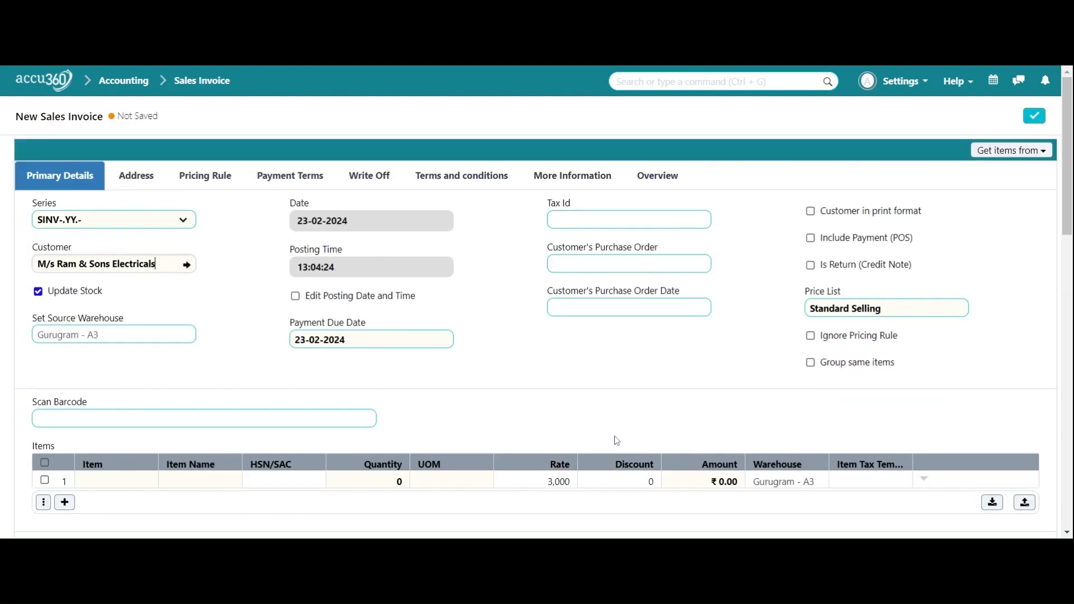
Add the item SPC-00001 SAFFRON to the first row of the sales invoice's items table
{"action": "scroll", "coordinate": [616, 441], "scroll_direction": "down", "scroll_amount": 1}
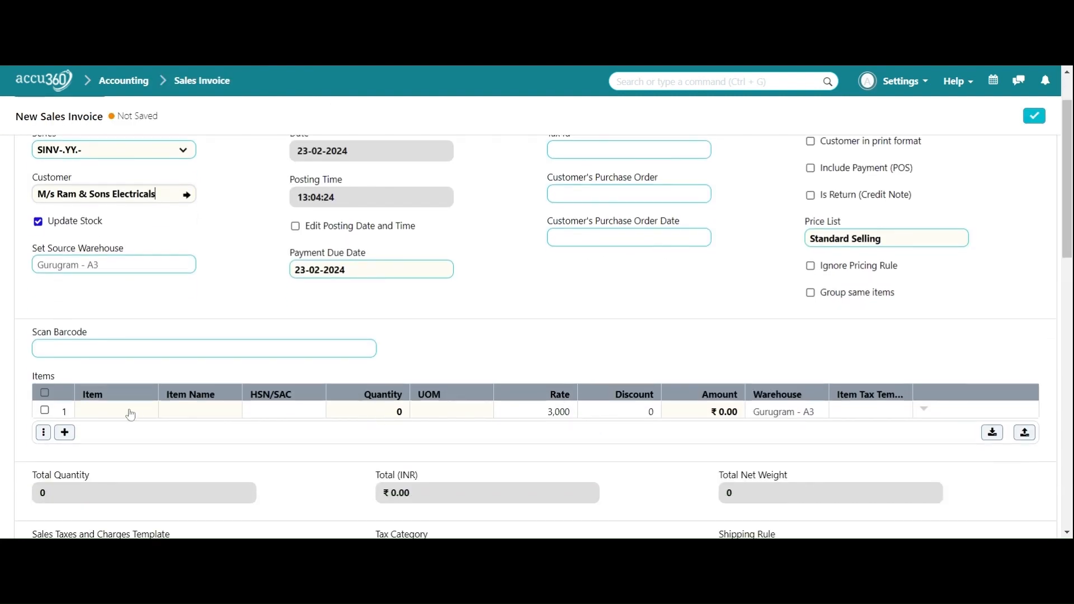
{"action": "left_click", "coordinate": [130, 412]}
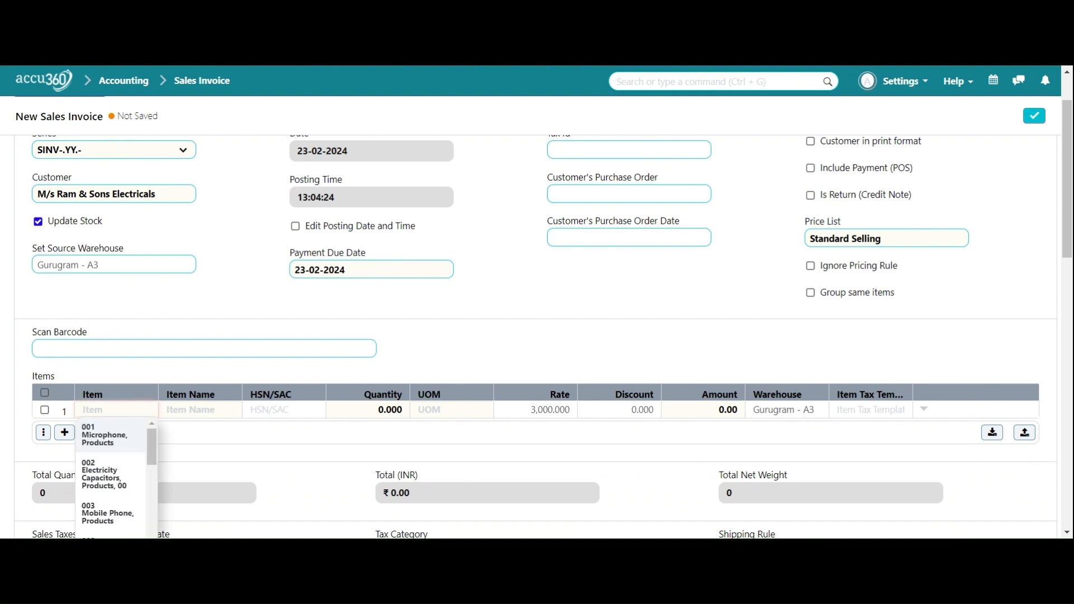
{"action": "type", "text": "sa"}
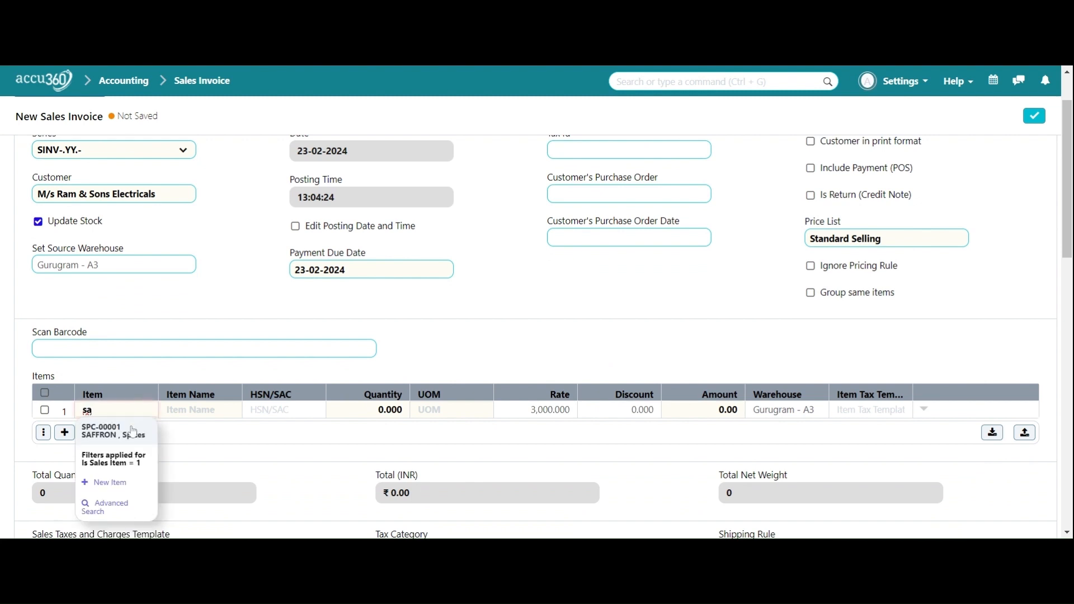
{"action": "left_click", "coordinate": [133, 431]}
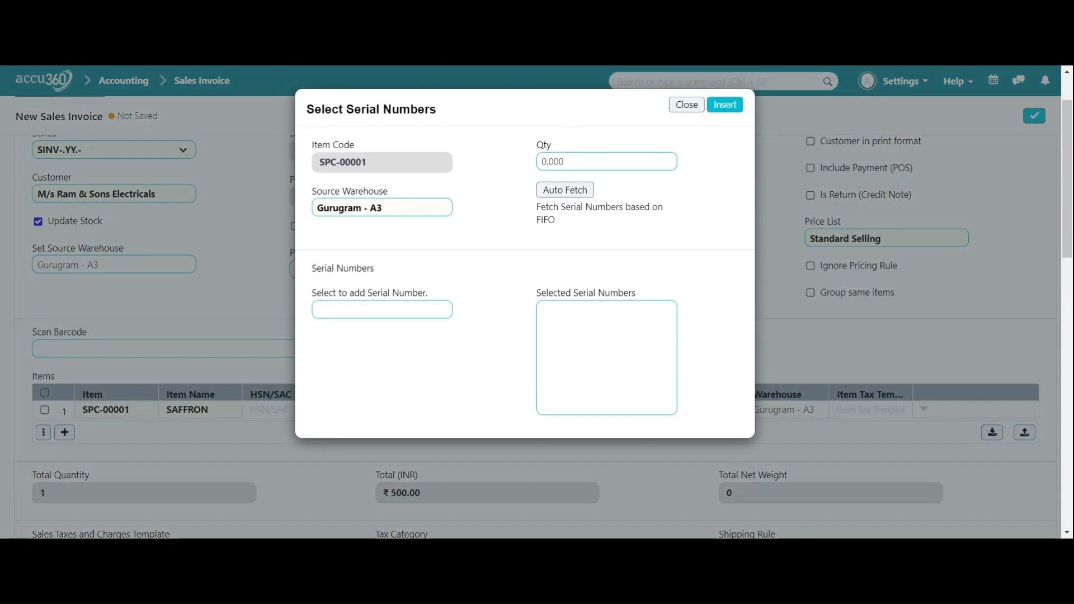
Auto-fetch serial numbers for a SAFFRON quantity of 40, review the selection, insert it and check the invoice's item rows
{"action": "left_click", "coordinate": [606, 162]}
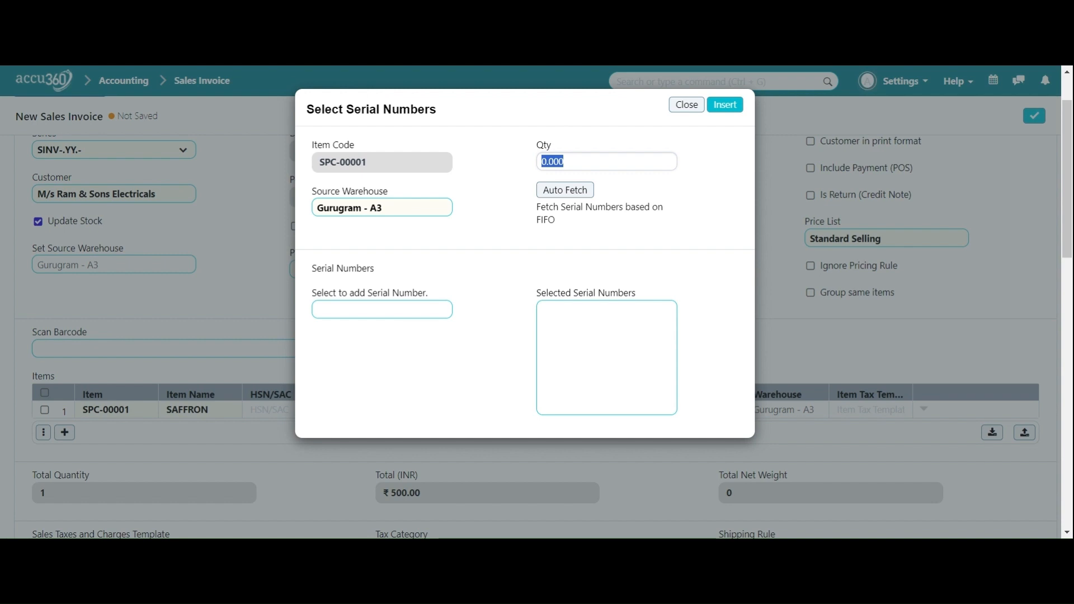
{"action": "type", "text": "40"}
{"action": "left_click", "coordinate": [579, 193]}
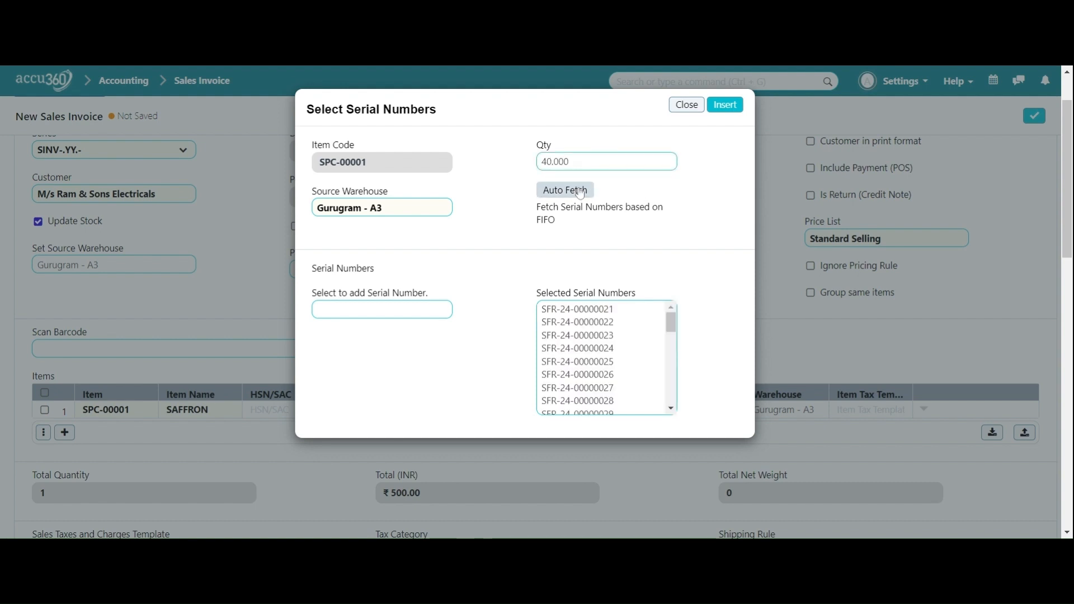
{"action": "scroll", "coordinate": [604, 358], "scroll_direction": "down", "scroll_amount": 10}
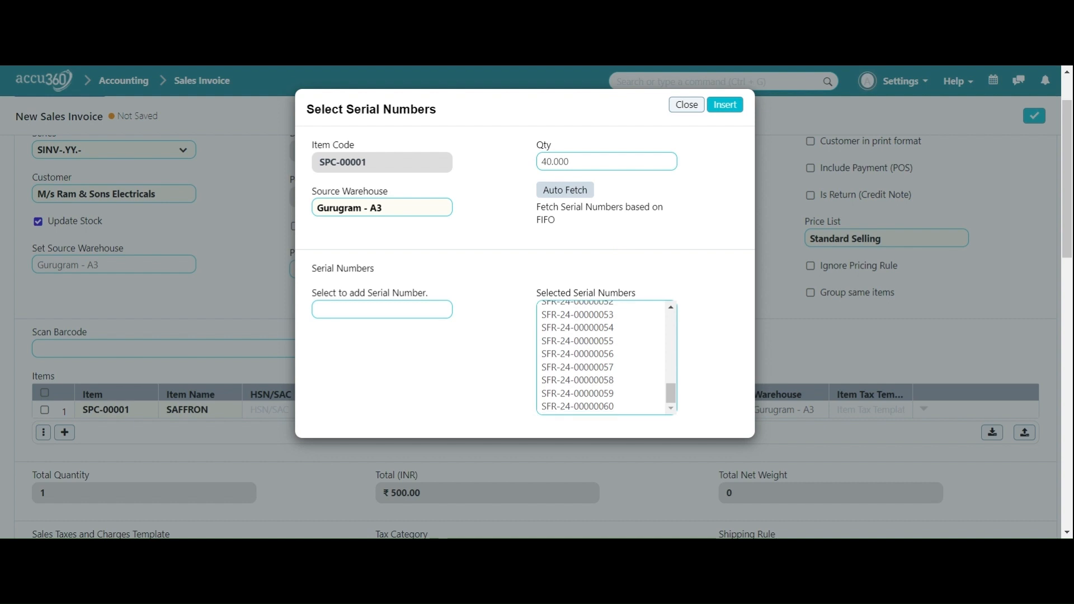
{"action": "scroll", "coordinate": [604, 358], "scroll_direction": "up", "scroll_amount": 10}
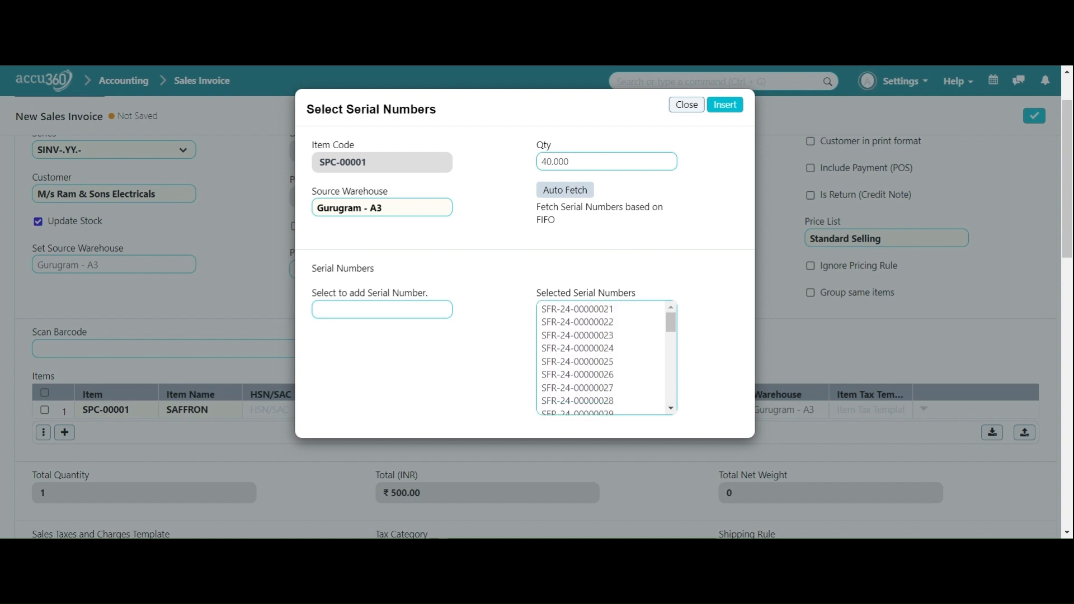
{"action": "left_click", "coordinate": [725, 105]}
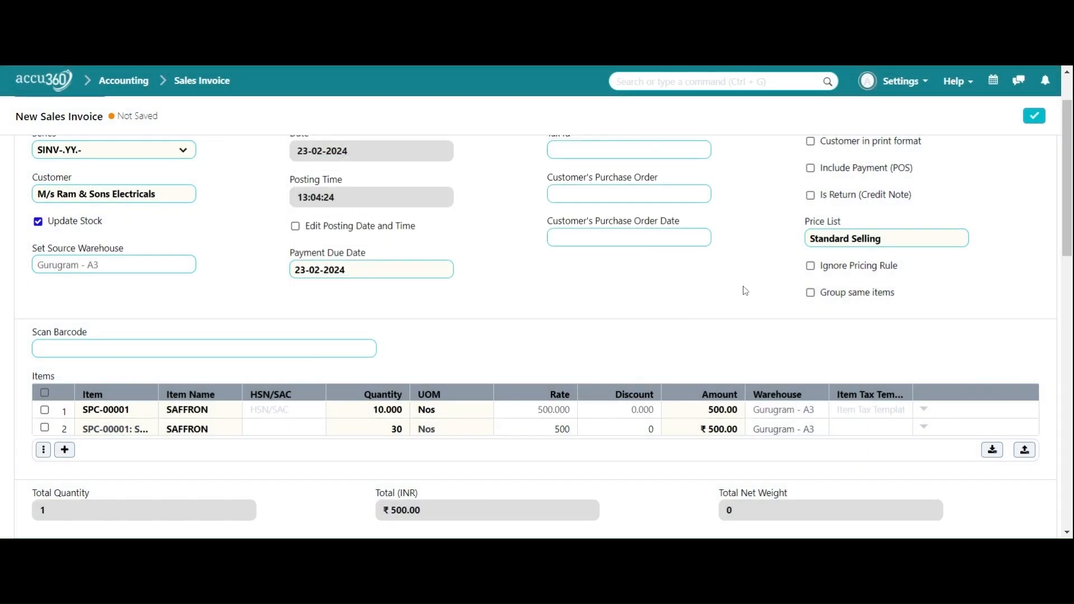
{"action": "scroll", "coordinate": [745, 291], "scroll_direction": "down", "scroll_amount": 1}
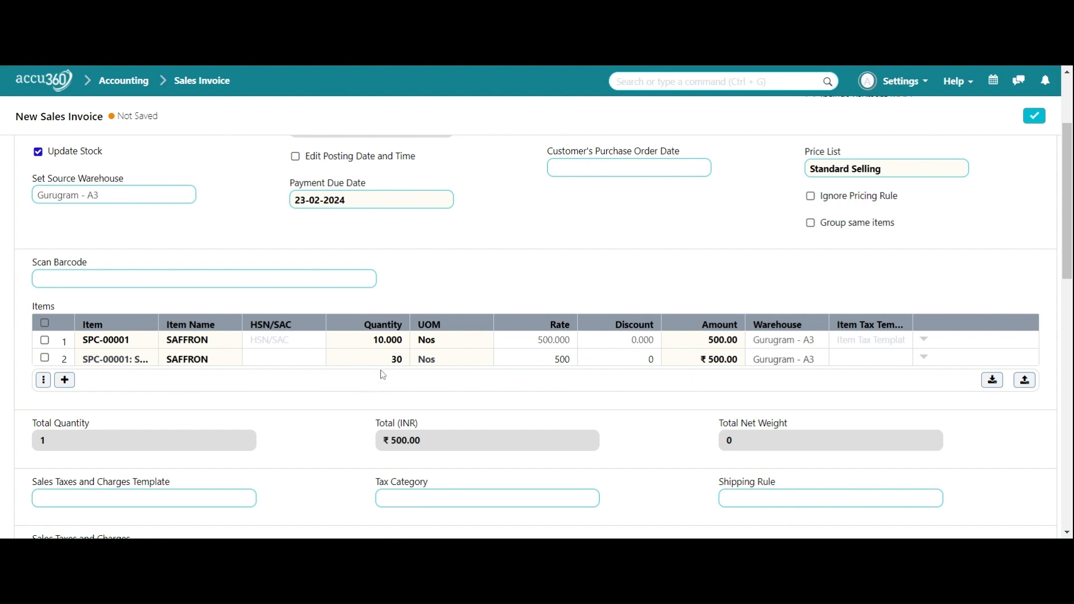
{"action": "scroll", "coordinate": [386, 374], "scroll_direction": "down", "scroll_amount": 2}
{"action": "scroll", "coordinate": [385, 374], "scroll_direction": "down", "scroll_amount": 1}
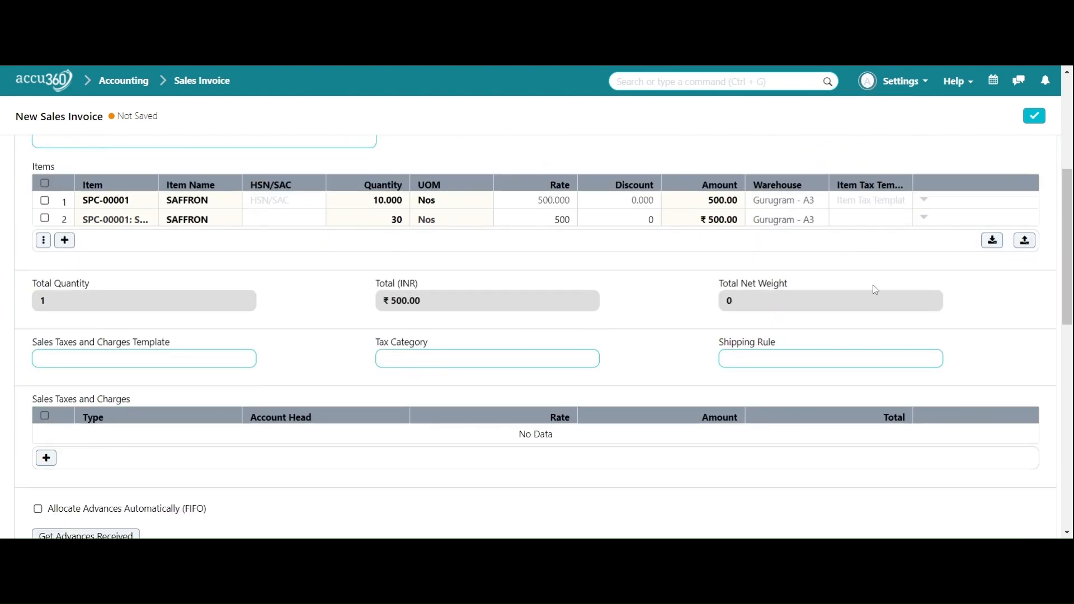
Set the sales invoice's branch to Haryana in its accounting dimensions
{"action": "scroll", "coordinate": [873, 285], "scroll_direction": "down", "scroll_amount": 10}
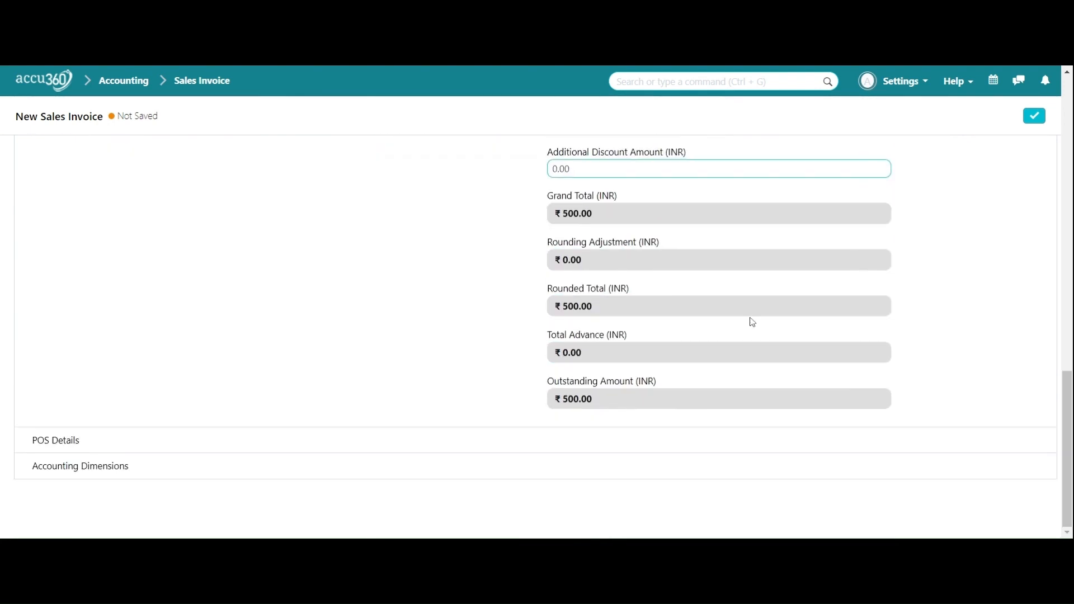
{"action": "left_click", "coordinate": [246, 472]}
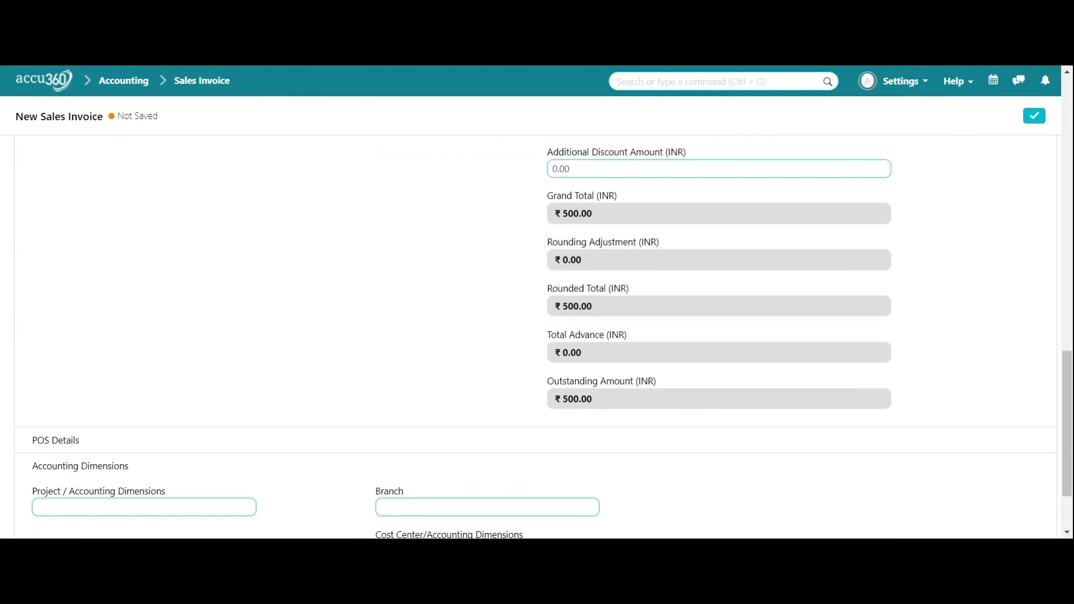
{"action": "left_click", "coordinate": [487, 507]}
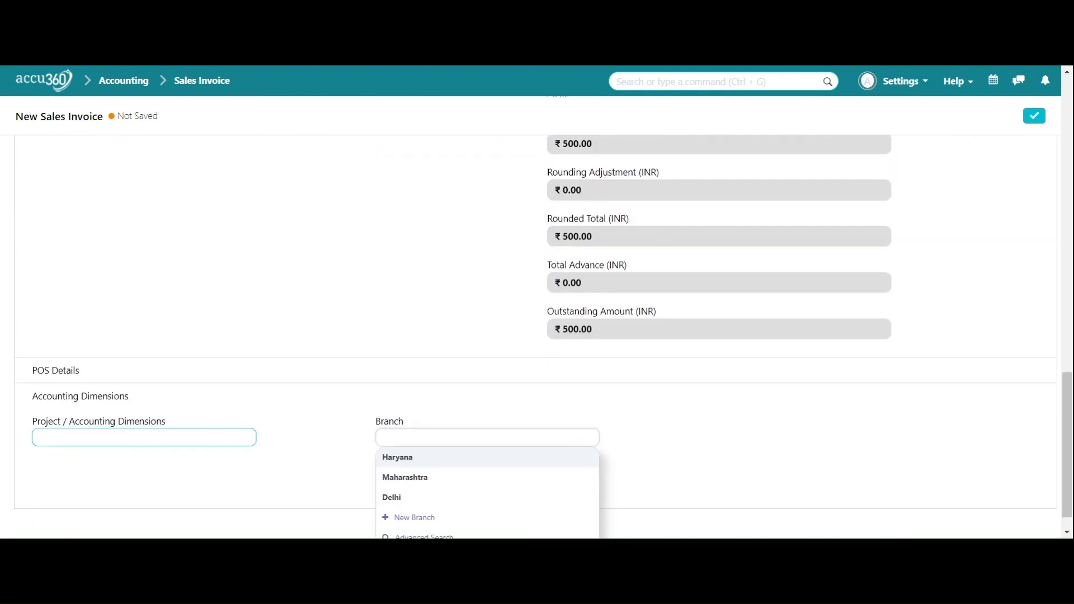
{"action": "left_click", "coordinate": [443, 467]}
Save the SAFFRON sales invoice and permanently submit it
{"action": "scroll", "coordinate": [832, 422], "scroll_direction": "up", "scroll_amount": 15}
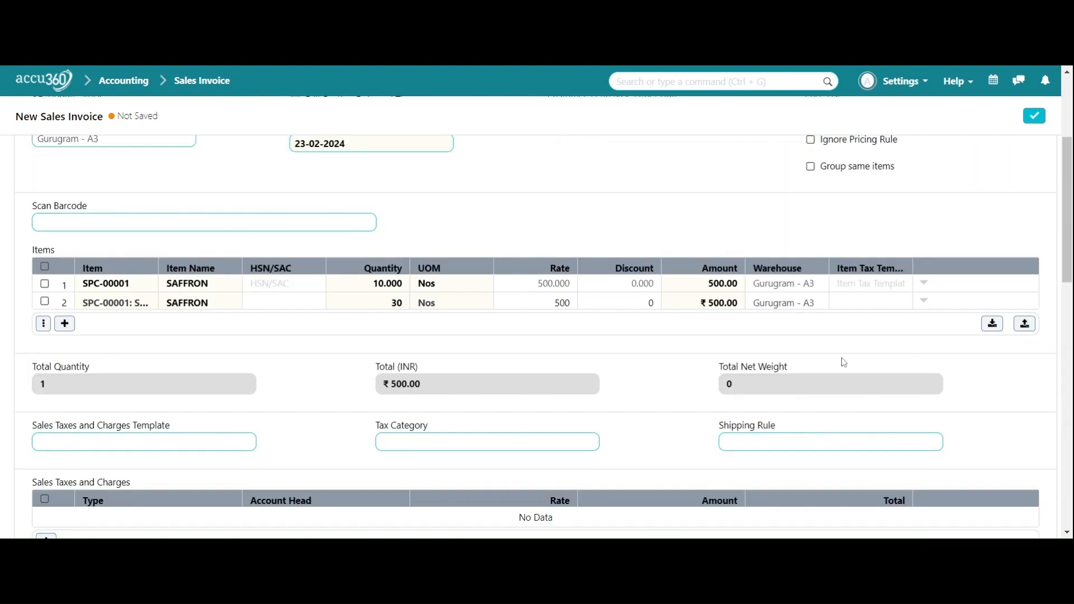
{"action": "scroll", "coordinate": [1032, 161], "scroll_direction": "up", "scroll_amount": 4}
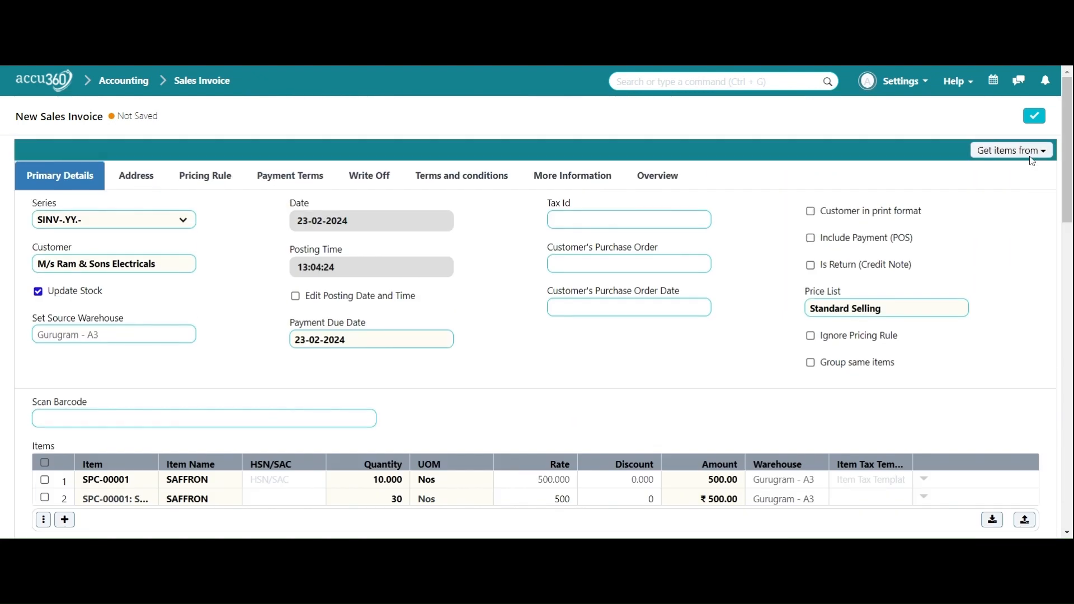
{"action": "left_click", "coordinate": [1035, 121]}
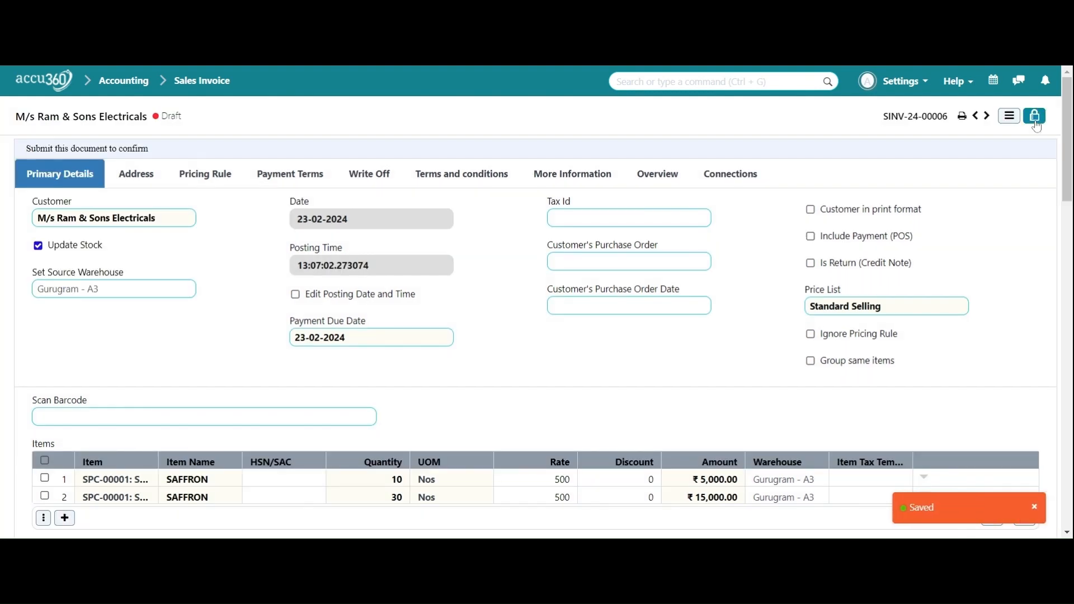
{"action": "left_click", "coordinate": [1034, 117]}
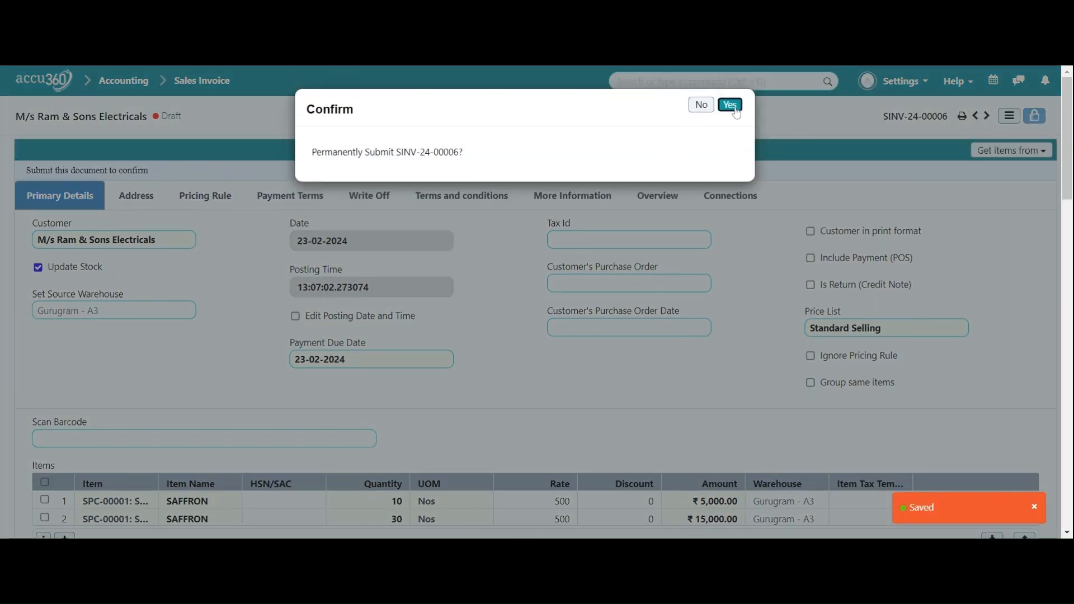
{"action": "left_click", "coordinate": [728, 104]}
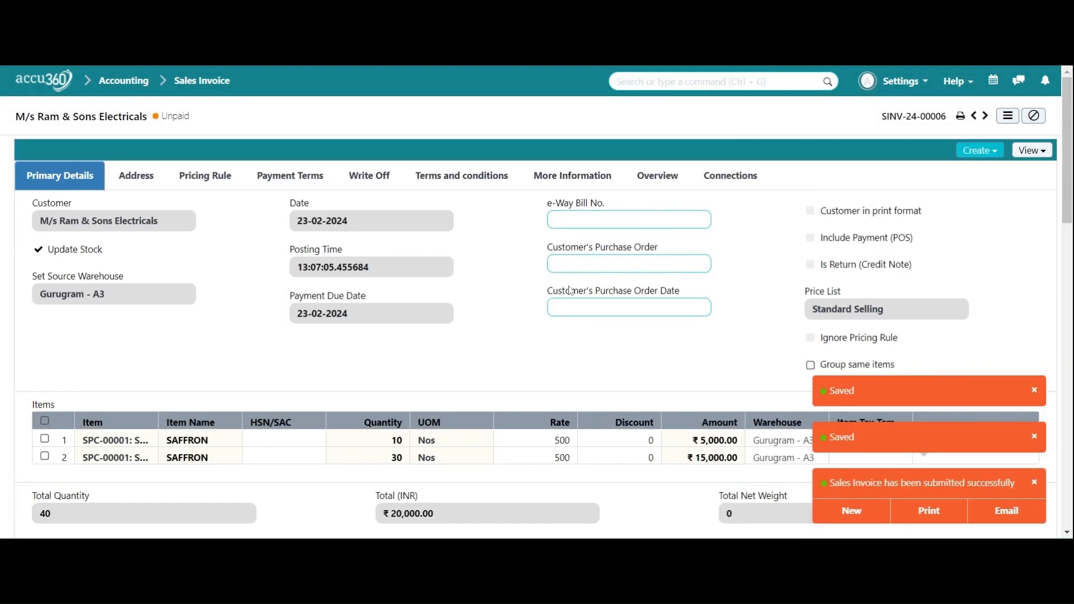
Check the submitted sales invoice's totals and open its Stock Ledger report
{"action": "scroll", "coordinate": [538, 321], "scroll_direction": "down", "scroll_amount": 5}
{"action": "scroll", "coordinate": [605, 246], "scroll_direction": "up", "scroll_amount": 5}
{"action": "left_click", "coordinate": [1031, 150]}
{"action": "left_click", "coordinate": [1006, 203]}
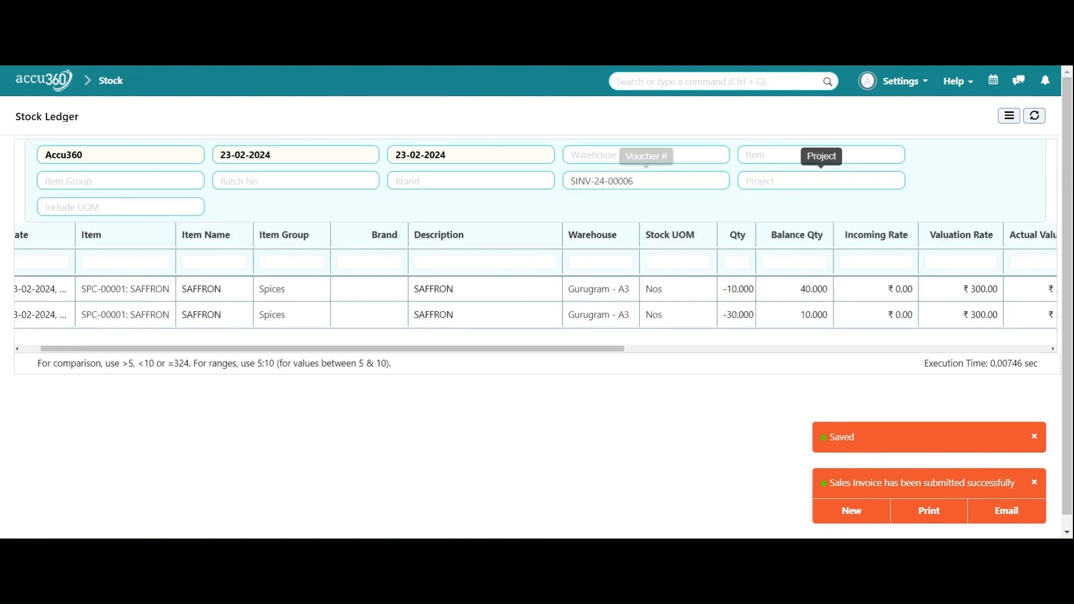
Clear the Stock Ledger's voucher filter and filter the report by warehouse Gurugram - A3
{"action": "left_click_drag", "start_coordinate": [643, 181], "coordinate": [537, 180]}
{"action": "key", "text": "BackSpace"}
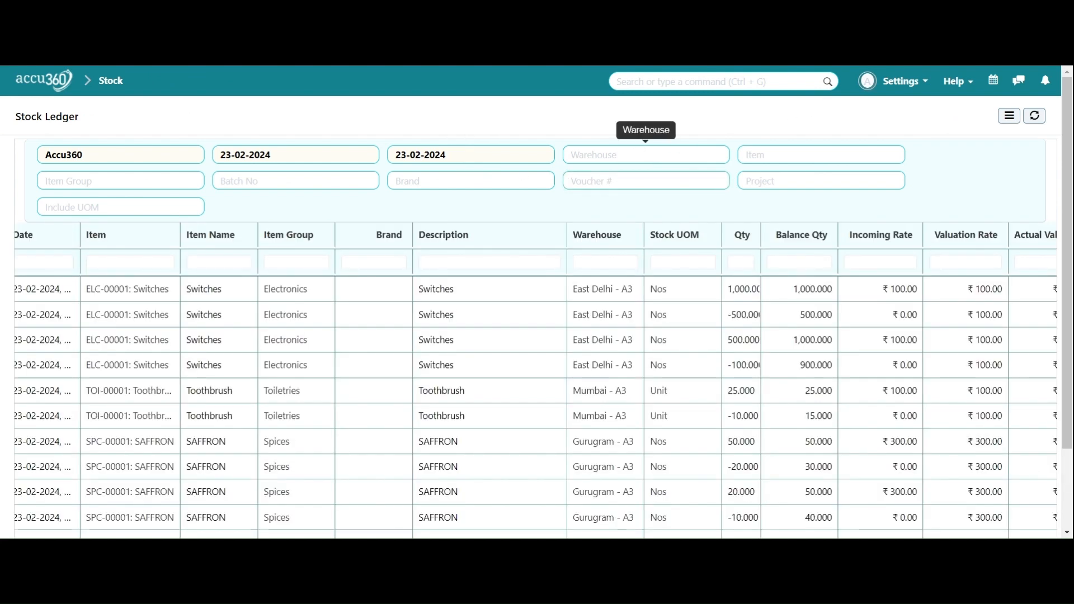
{"action": "left_click", "coordinate": [649, 154]}
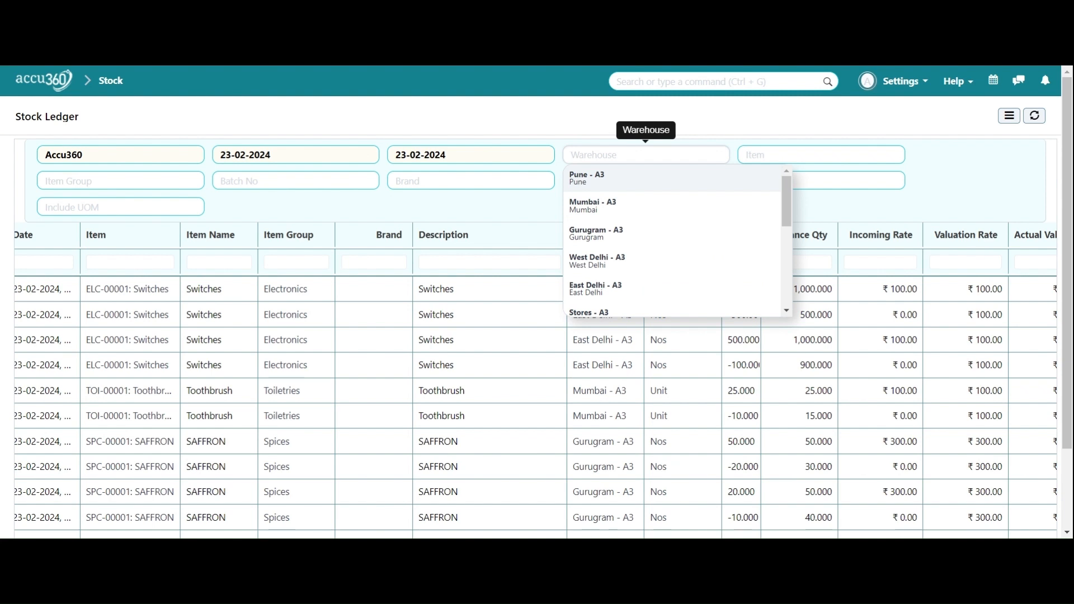
{"action": "left_click", "coordinate": [626, 232]}
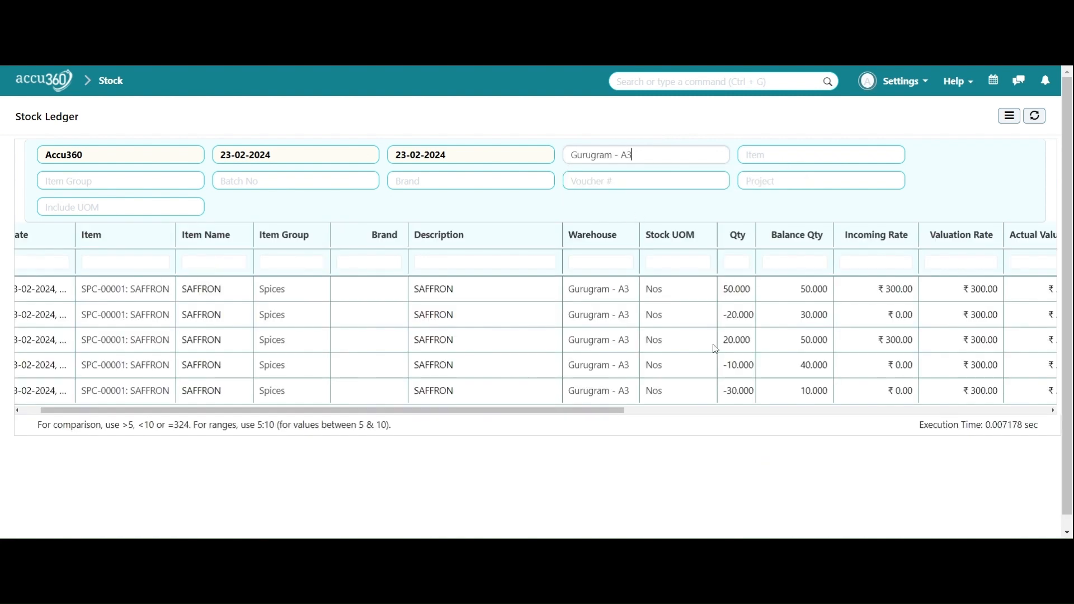
Examine the SAFFRON ledger rows' quantities, balances, vouchers, batches and serial numbers, and return to the home page
{"action": "left_click_drag", "start_coordinate": [594, 411], "coordinate": [652, 410]}
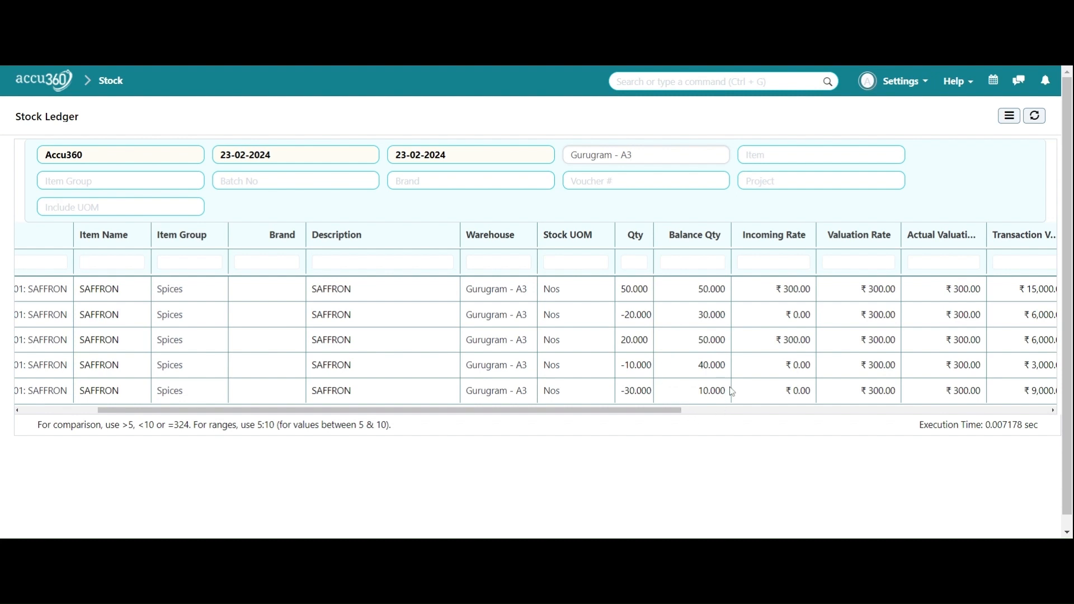
{"action": "left_click_drag", "start_coordinate": [669, 413], "coordinate": [743, 415]}
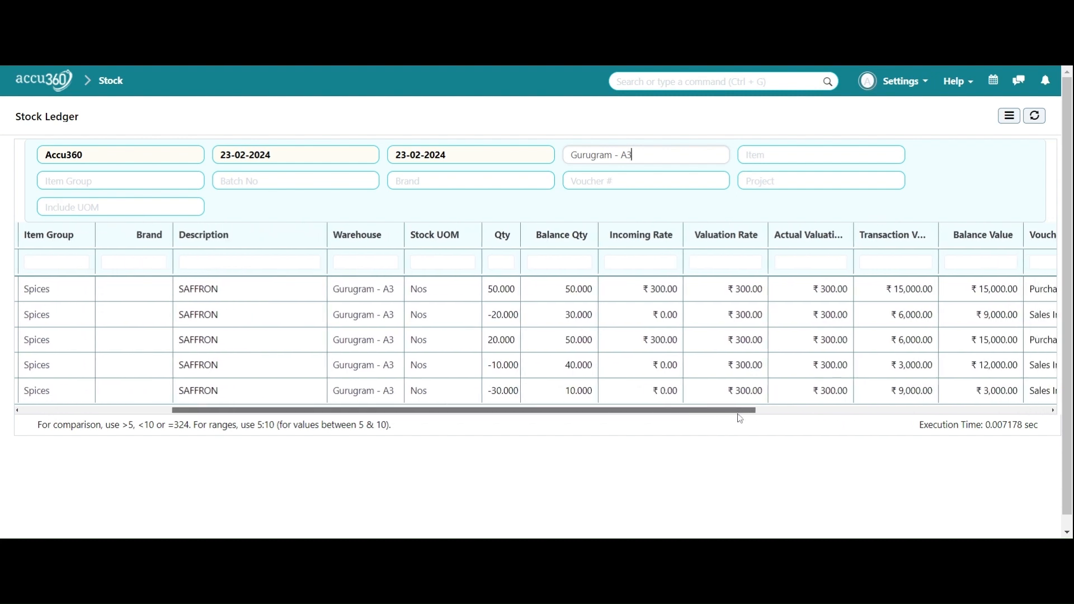
{"action": "left_click_drag", "start_coordinate": [638, 413], "coordinate": [666, 414]}
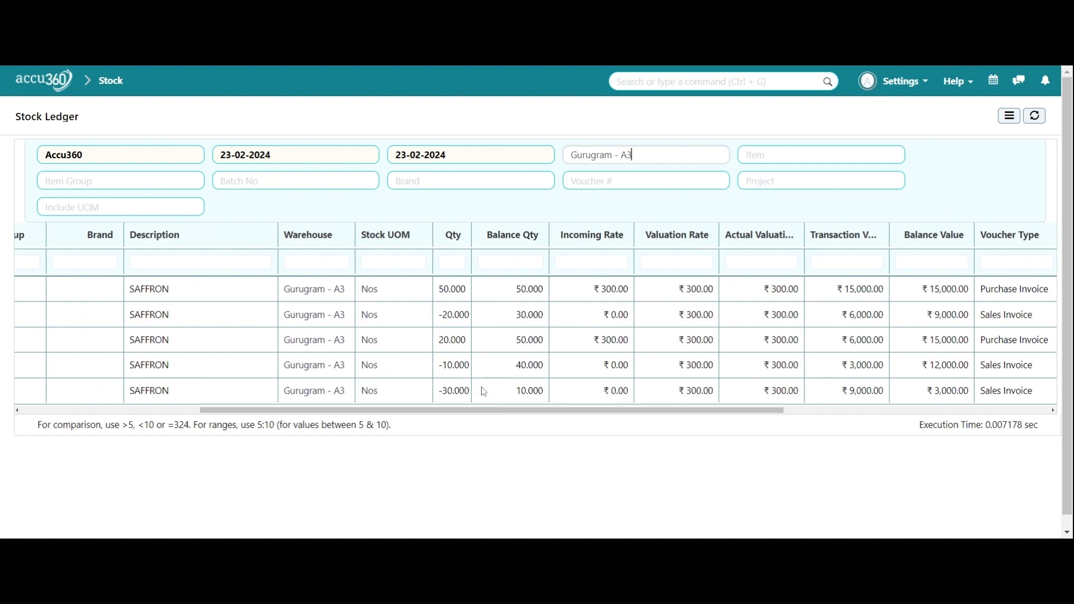
{"action": "left_click", "coordinate": [495, 405]}
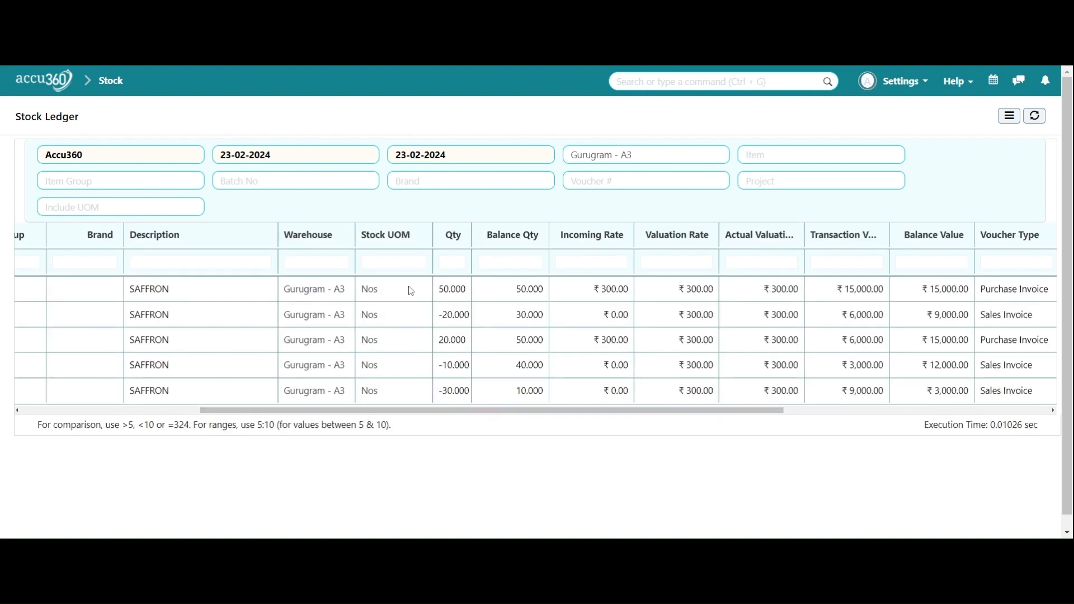
{"action": "left_click_drag", "start_coordinate": [511, 412], "coordinate": [642, 413]}
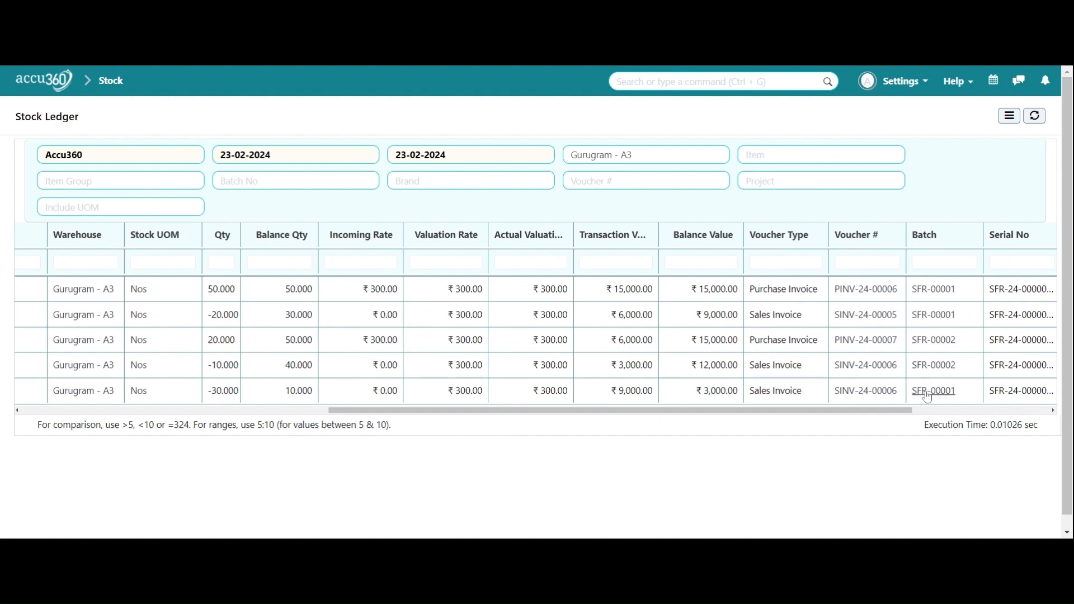
{"action": "left_click_drag", "start_coordinate": [852, 414], "coordinate": [540, 413]}
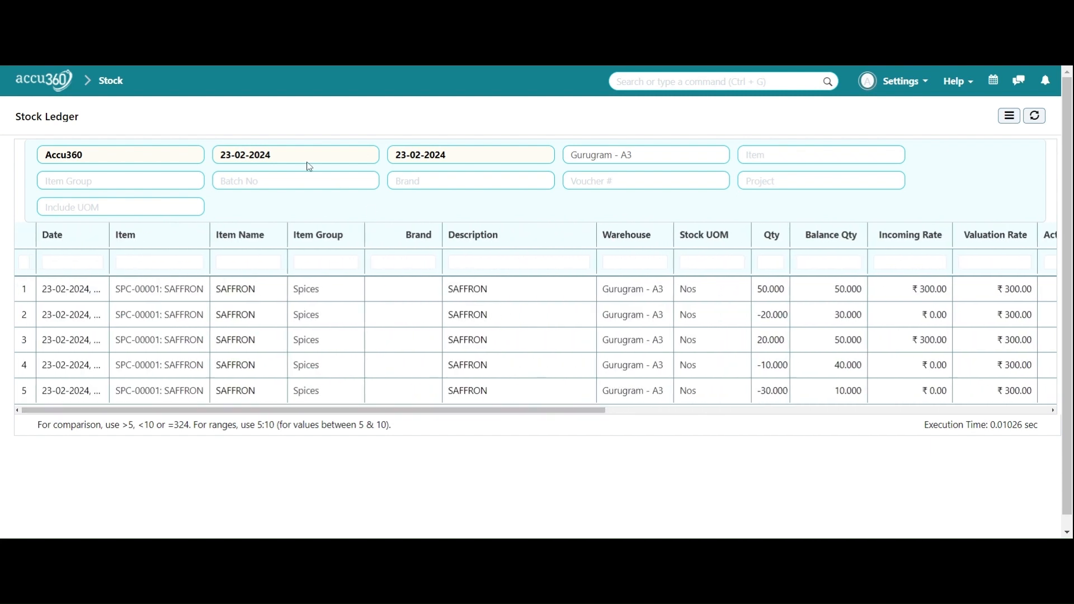
{"action": "left_click", "coordinate": [40, 91]}
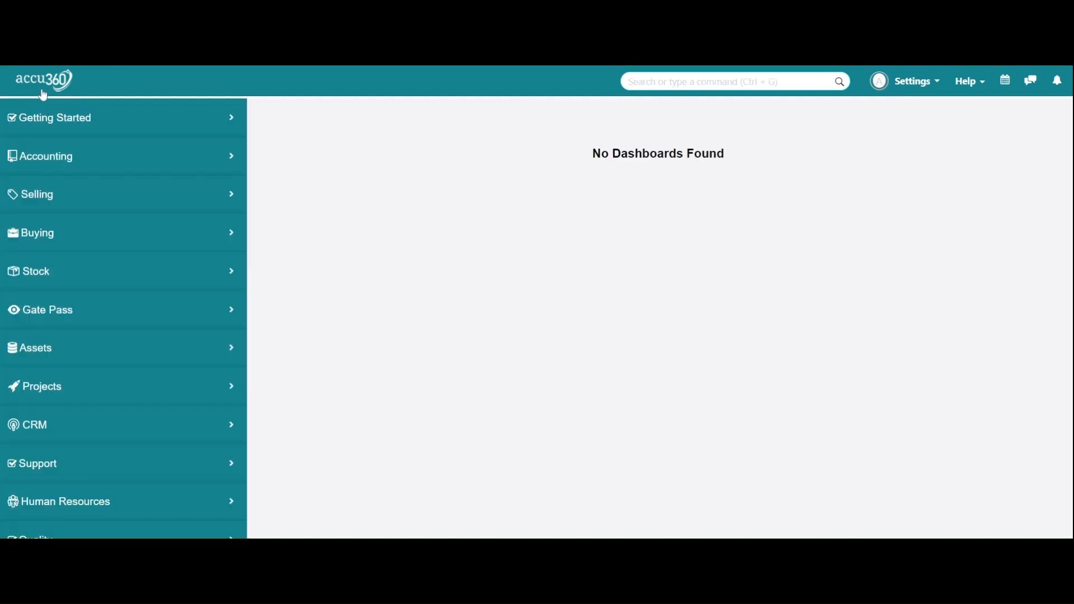
{"action": "key", "text": "ctrl+plus"}
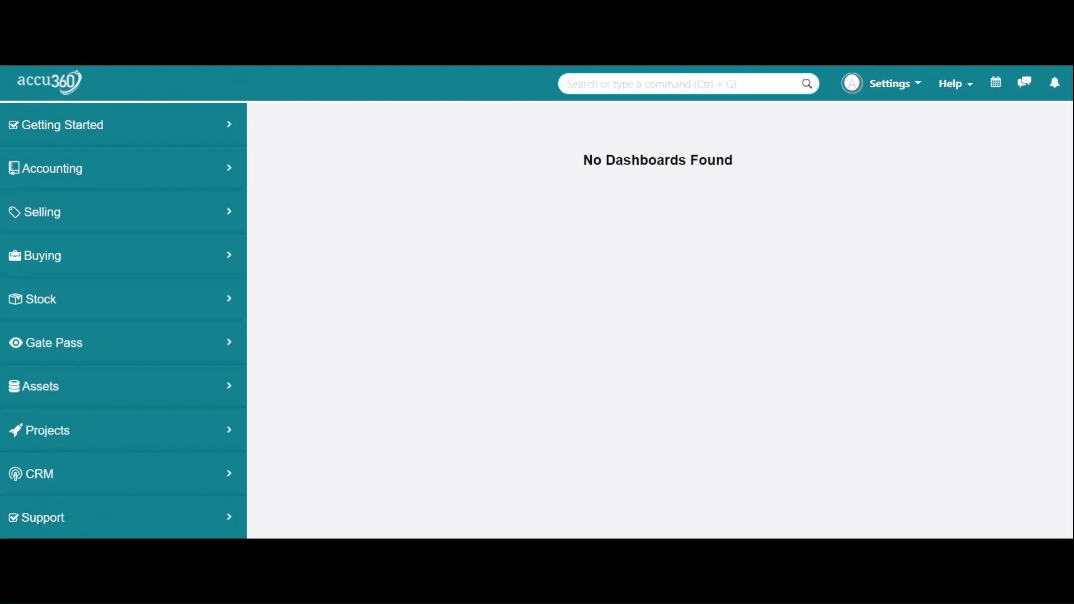